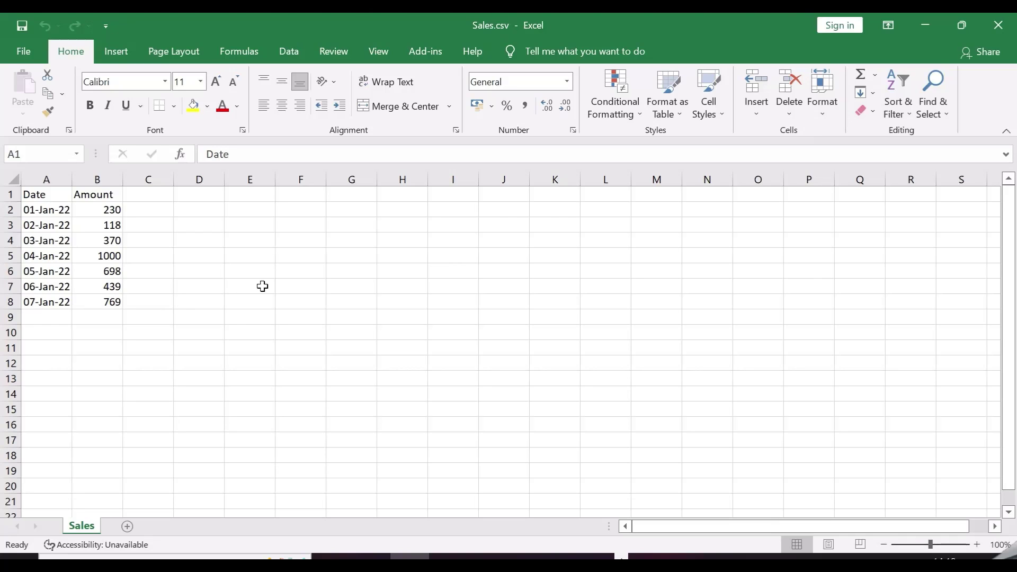
Close the Excel sales spreadsheet to bring back the Weekly_Sales report with its daily amounts.
click(998, 25)
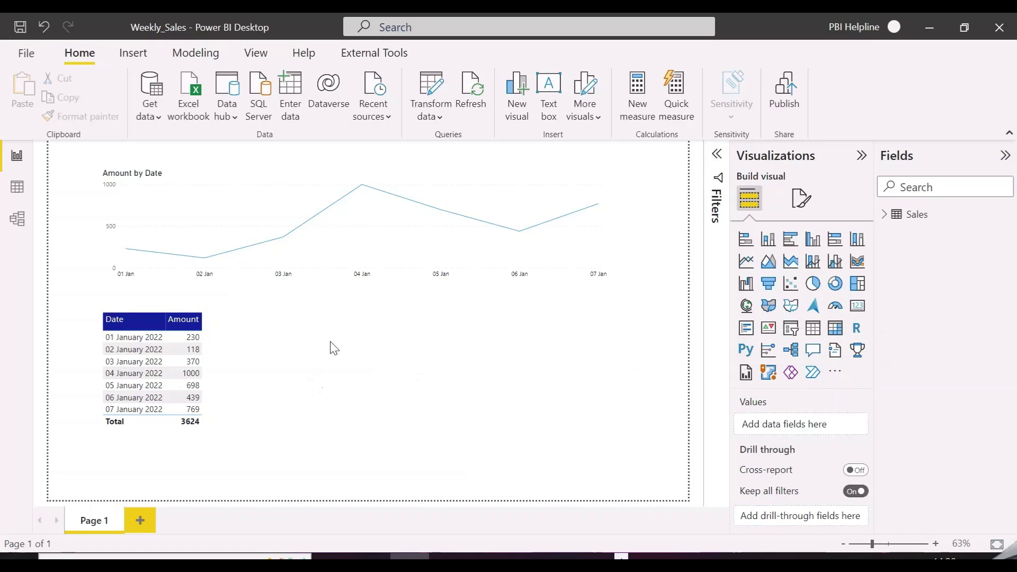
Record the Amount by Date chart in Performance analyzer and copy its DAX query.
click(256, 52)
click(740, 100)
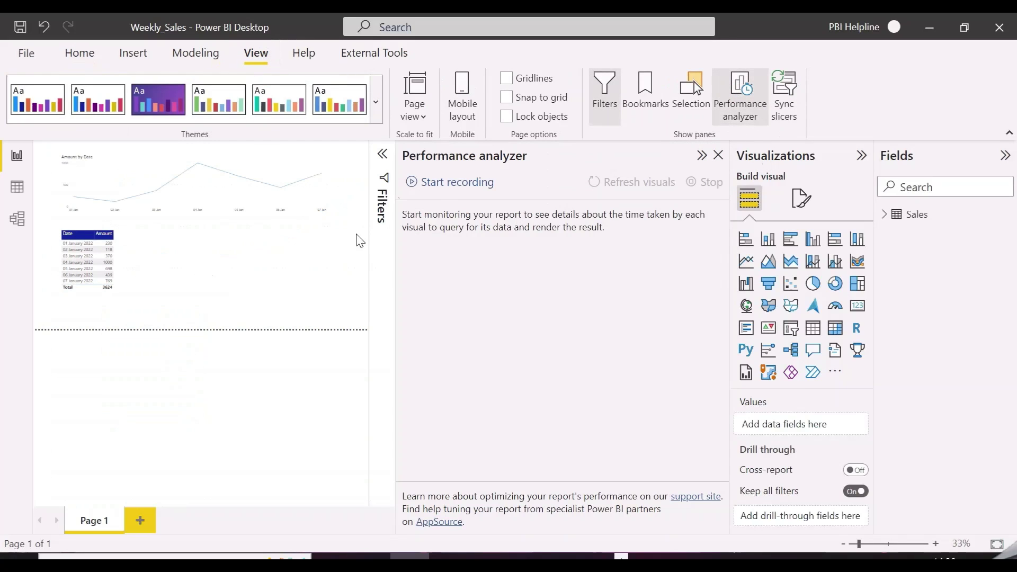
click(445, 185)
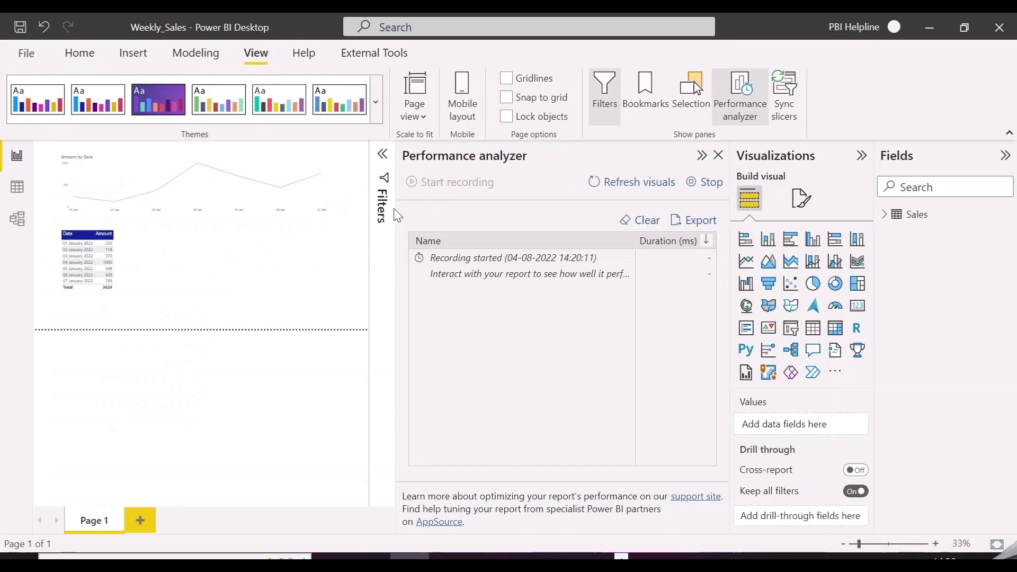
click(271, 226)
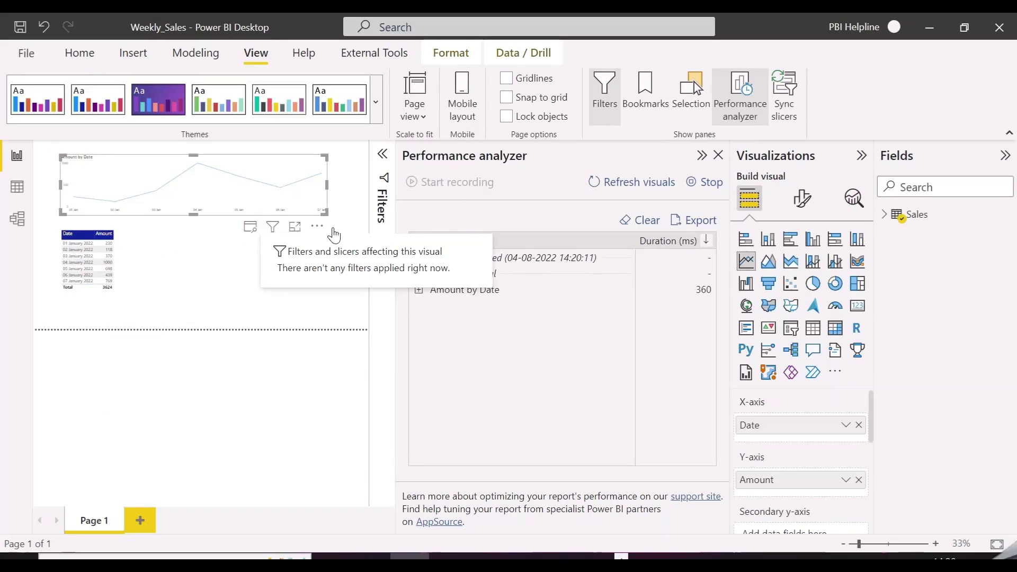
click(420, 291)
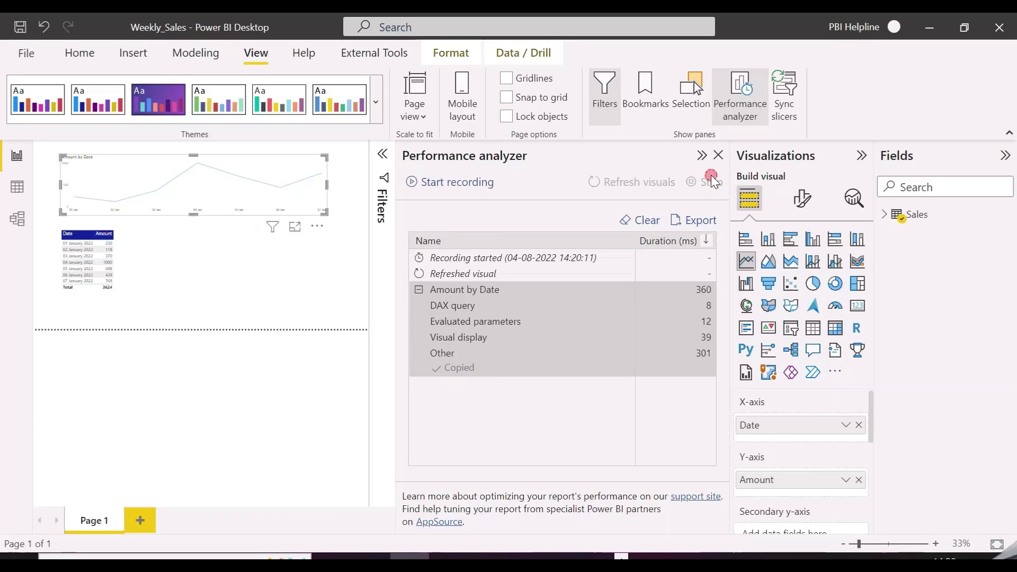
click(718, 155)
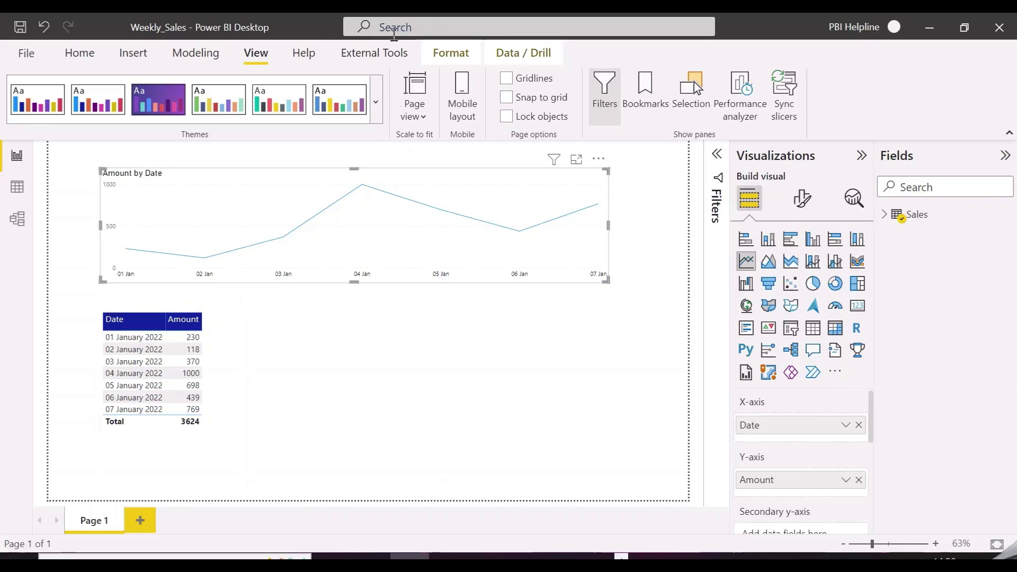
click(370, 51)
Launch DAX Studio, paste the chart query, and delete the unneeded count and sampling code.
click(29, 89)
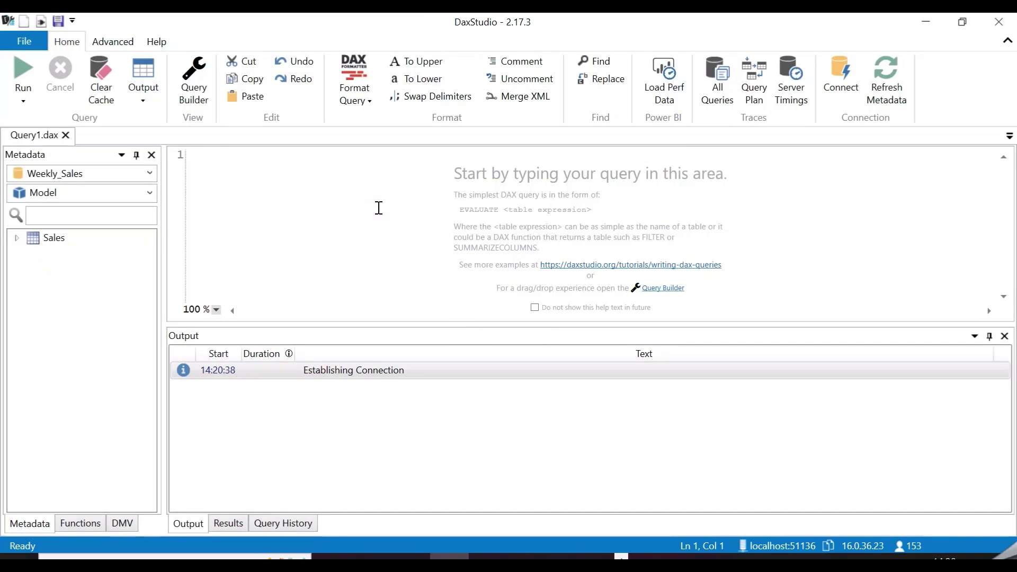
key(ctrl+v)
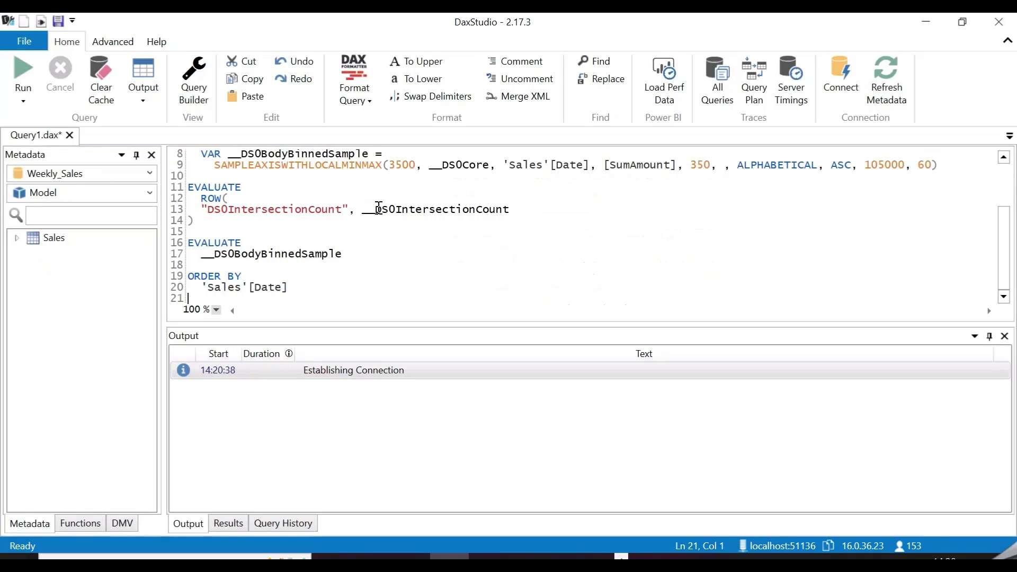
scroll(379, 208, up, 3)
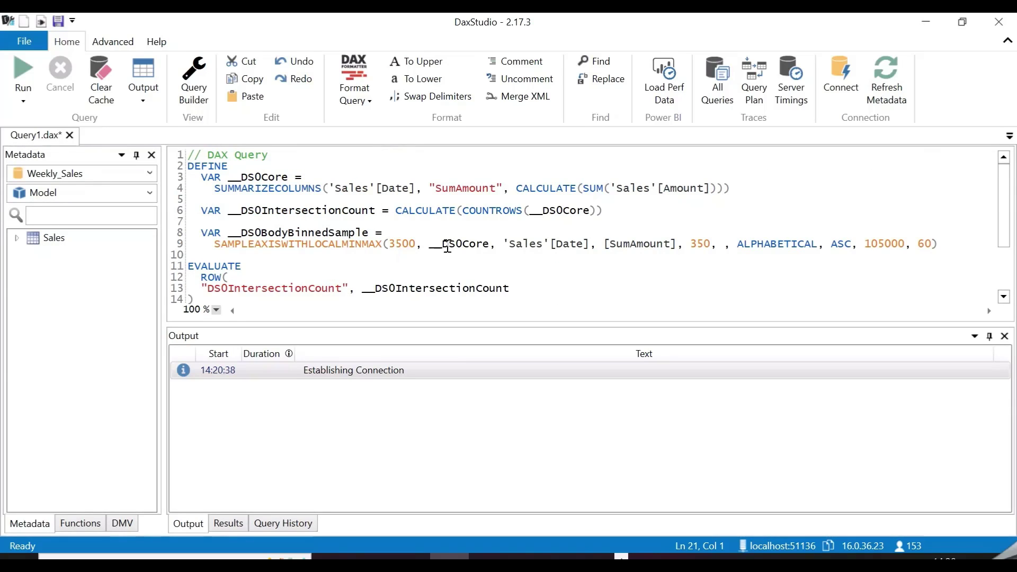
drag(427, 243, 379, 257)
click(394, 277)
scroll(394, 277, down, 2)
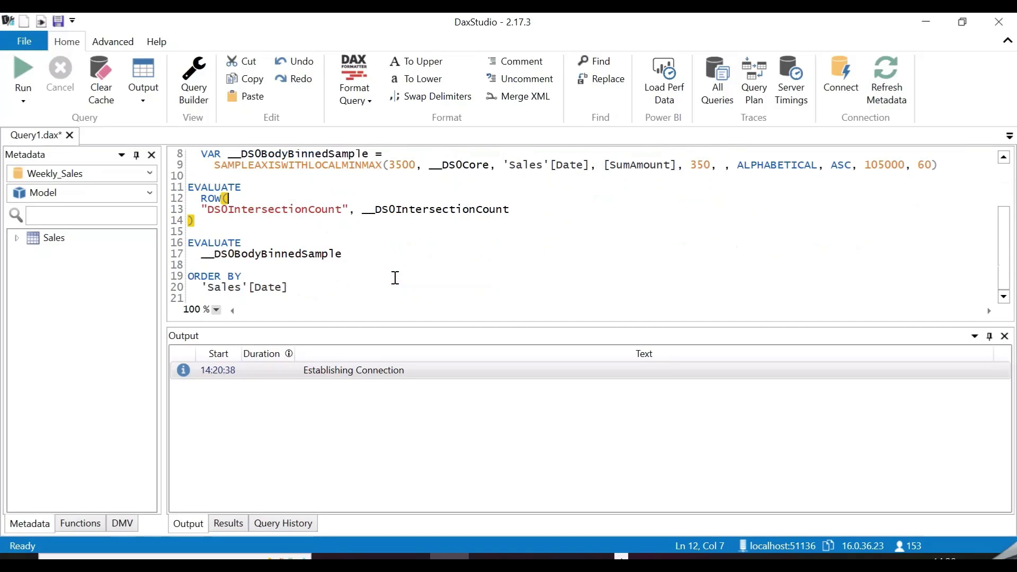
drag(216, 233, 192, 208)
key(Delete)
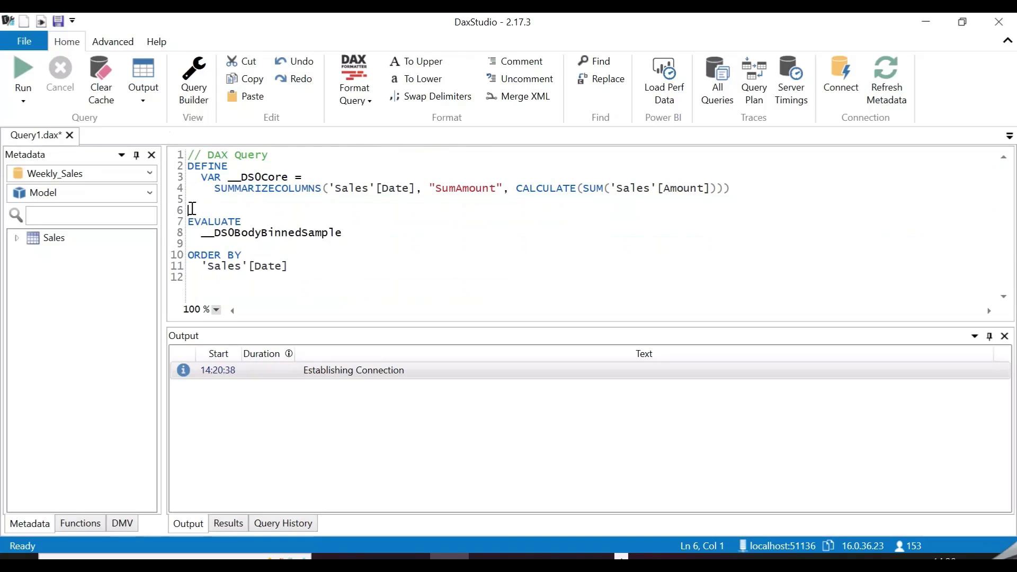
Make EVALUATE return __DS0Core instead of the binned sample, run it, and return to Power BI.
drag(289, 177, 230, 177)
key(ctrl+c)
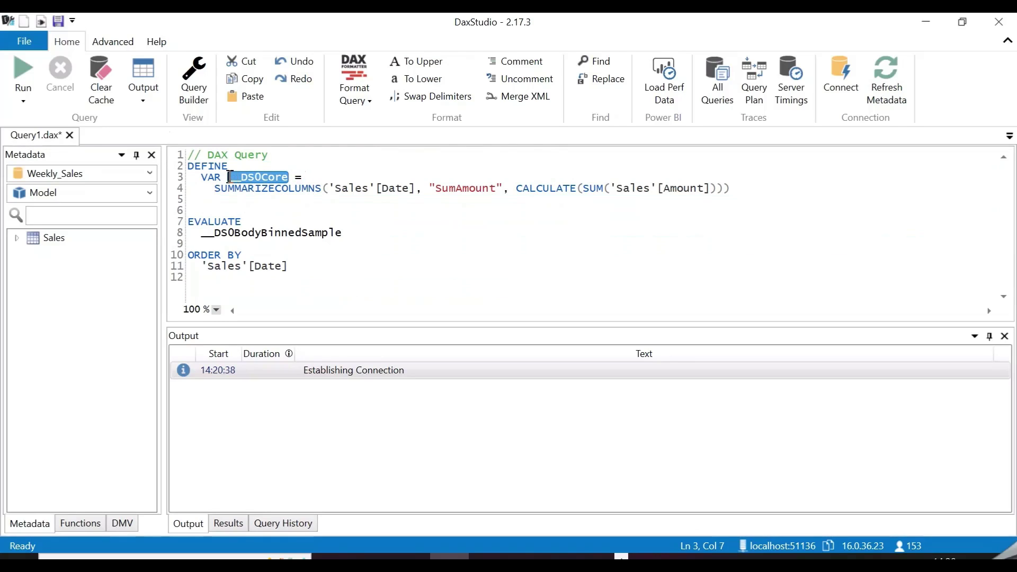
drag(354, 229, 190, 233)
key(ctrl+v)
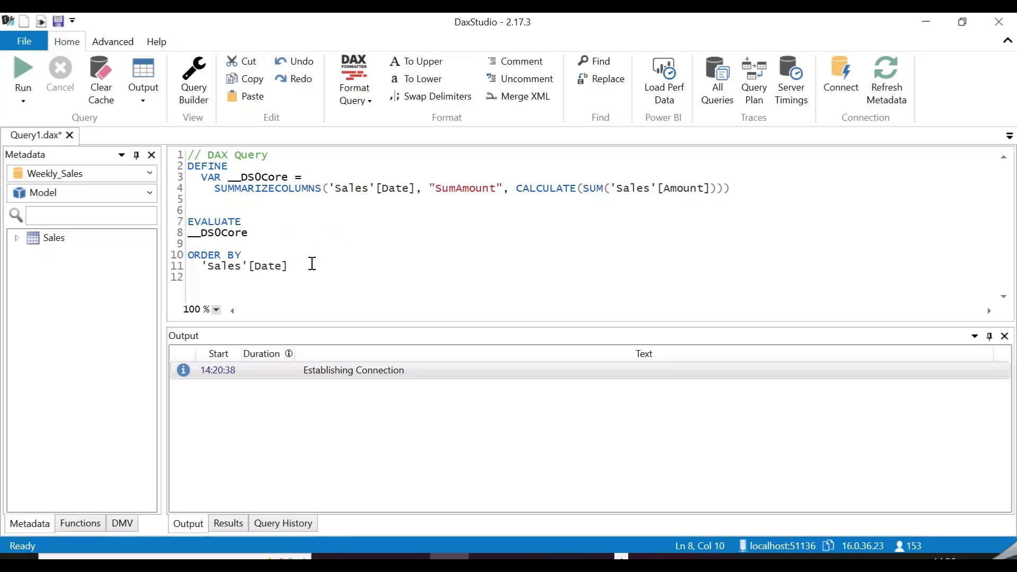
key(ctrl+a)
click(23, 76)
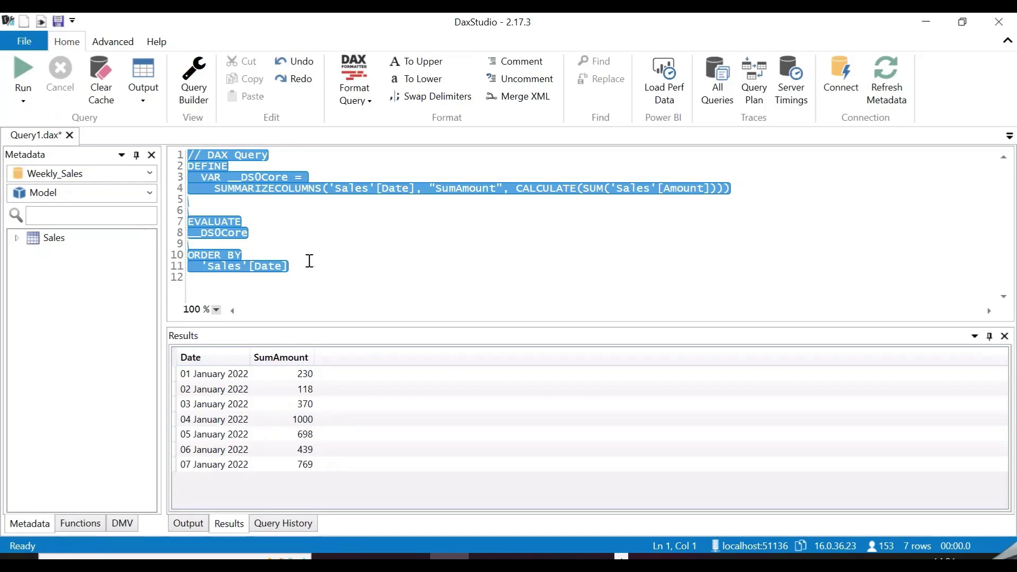
key(alt+Tab)
click(604, 373)
Add a Power Automate button visual and start a new instant cloud flow for it.
click(812, 373)
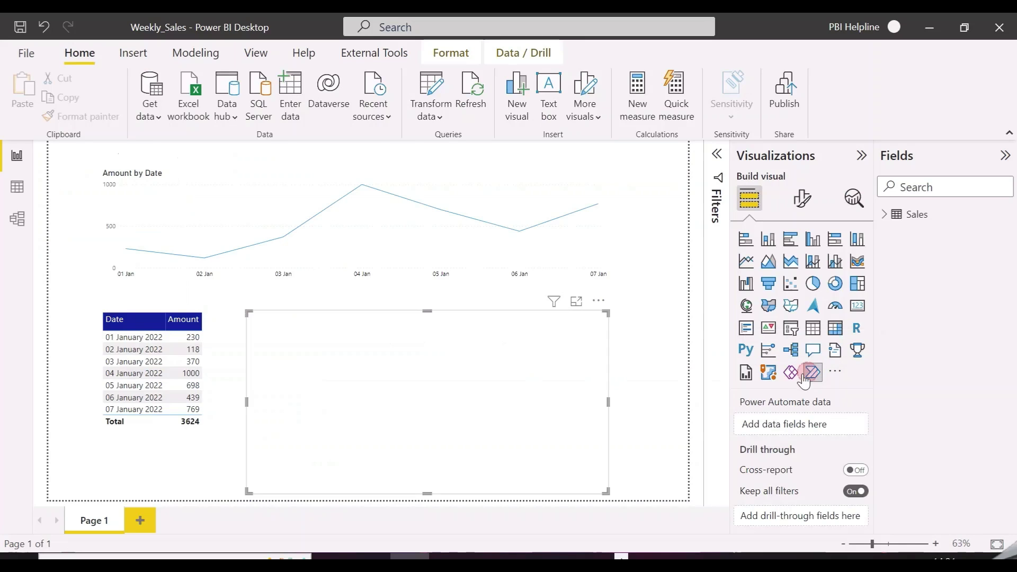
click(599, 301)
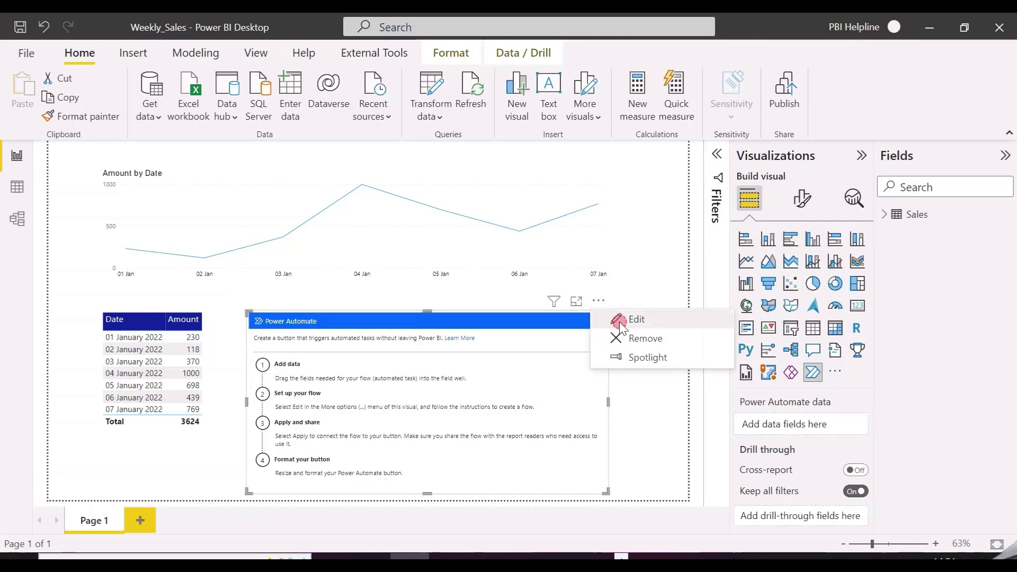
click(616, 320)
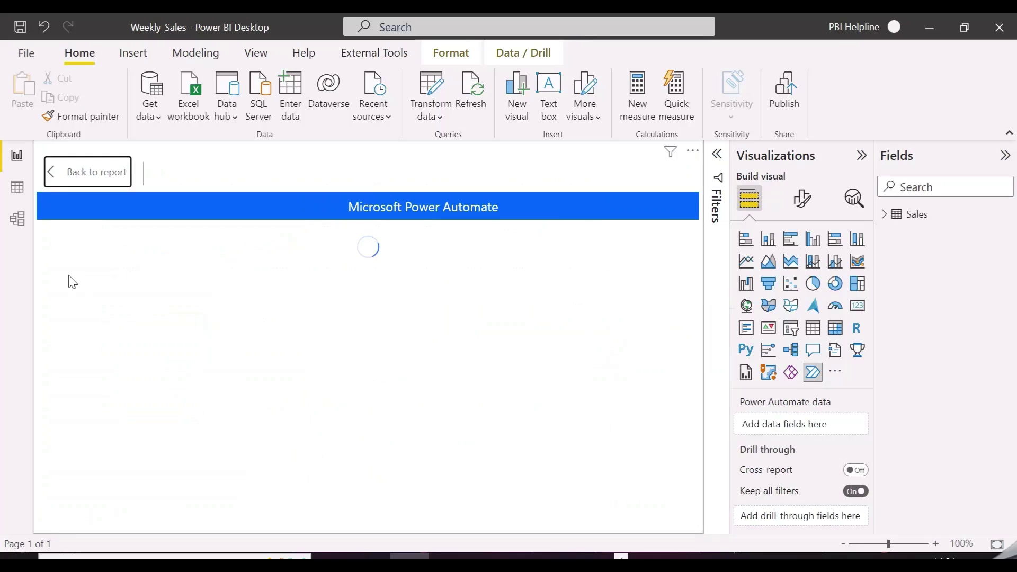
click(84, 238)
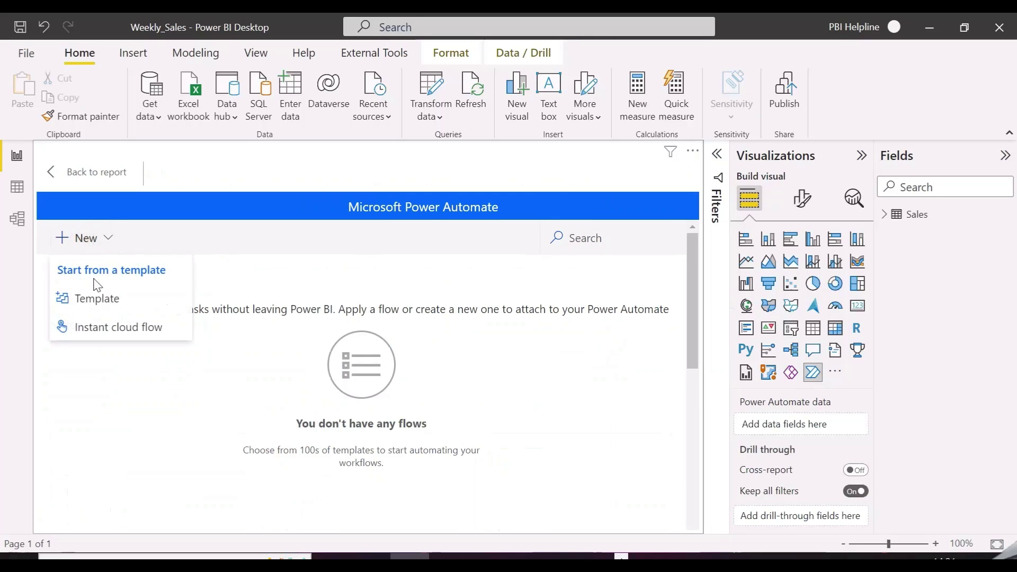
click(101, 326)
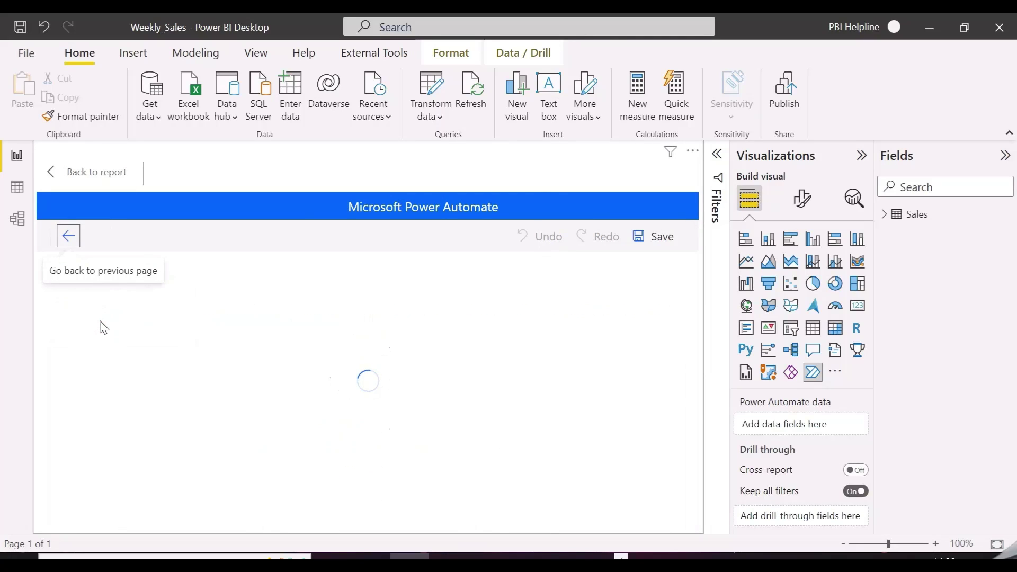
Add a Refresh a dataset action targeting the Weekly_Sales dataset in the report's workspace.
click(279, 418)
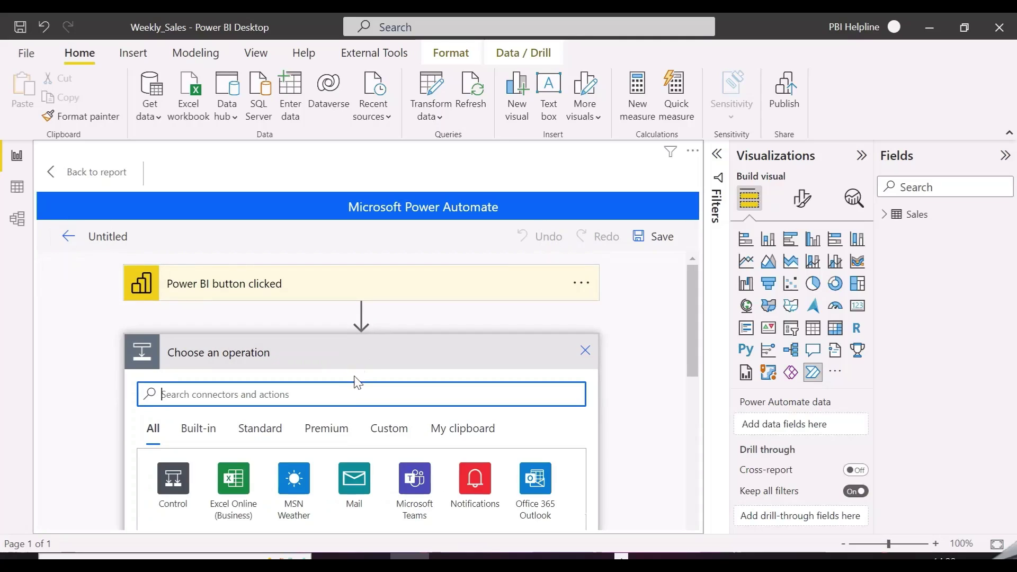
text(refresh)
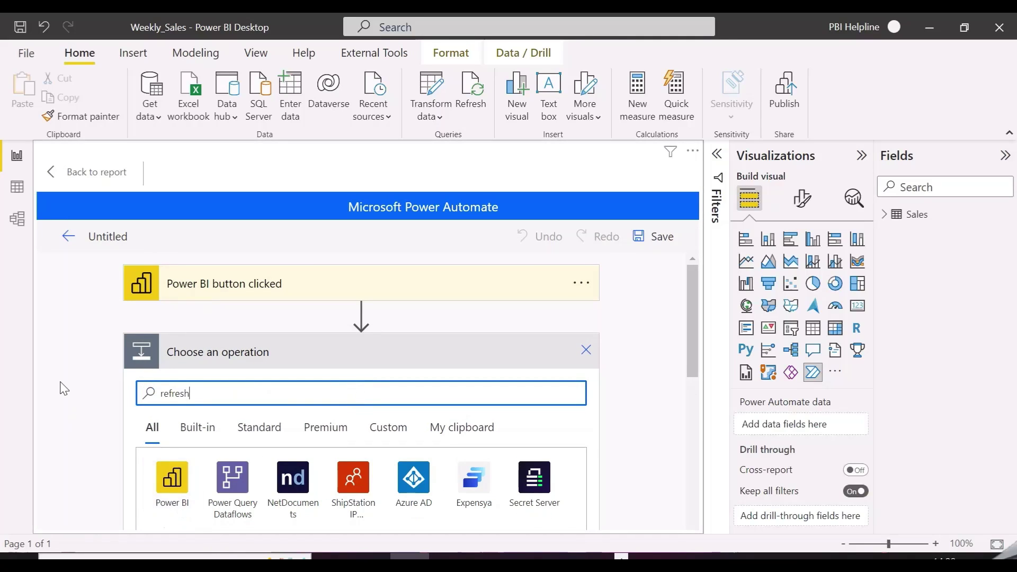
scroll(61, 387, down, 3)
click(251, 464)
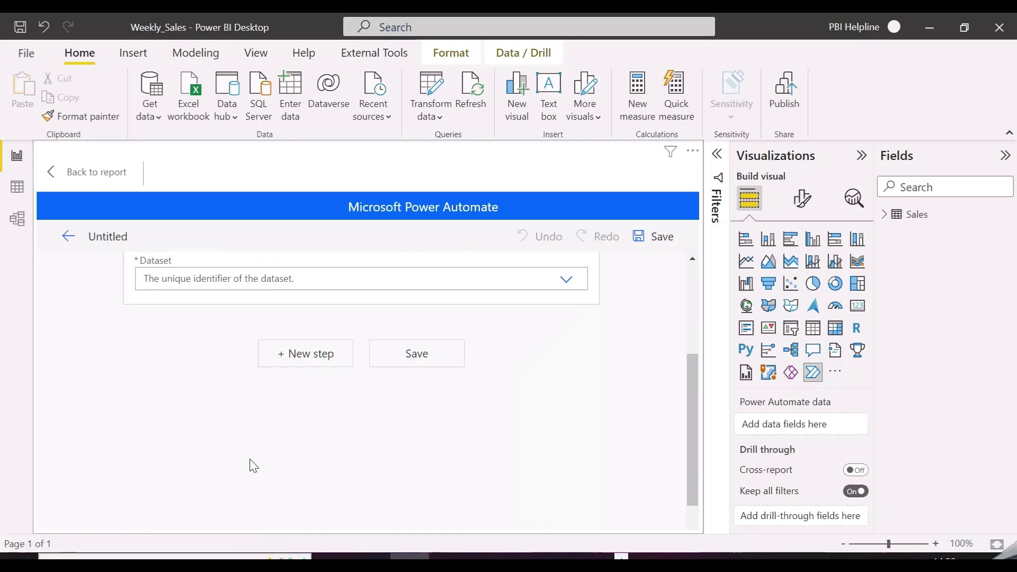
scroll(273, 443, up, 3)
click(576, 370)
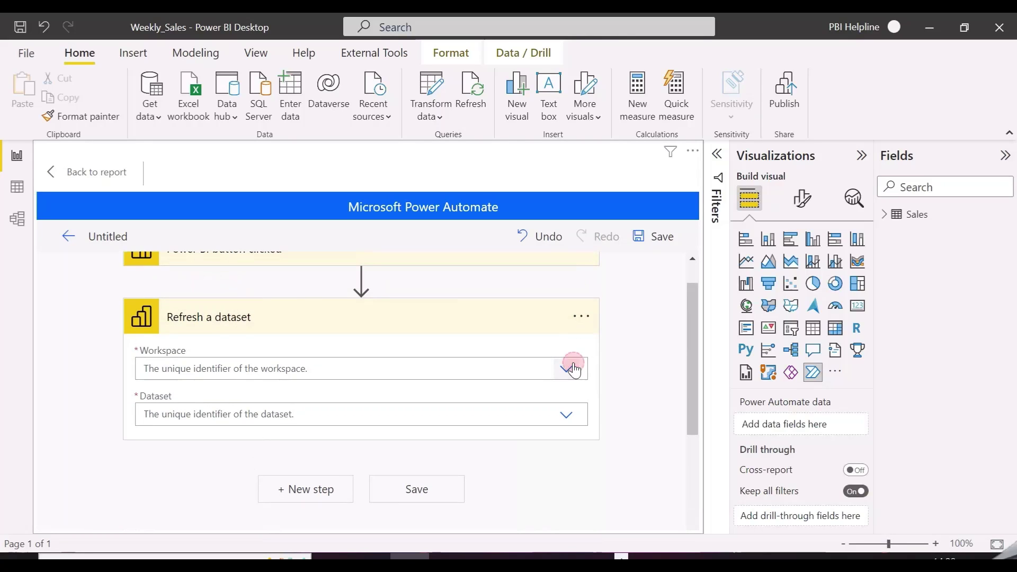
click(238, 418)
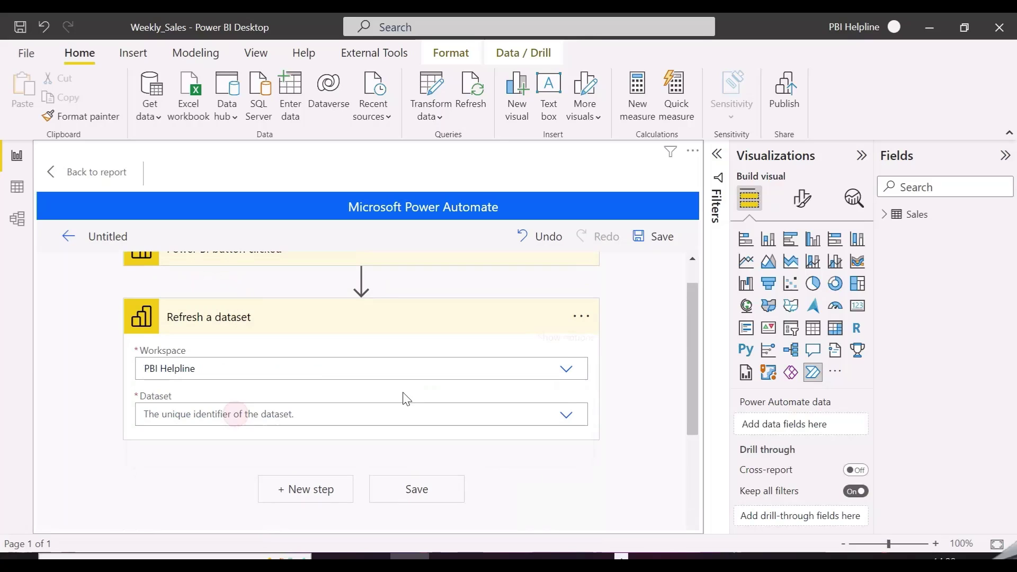
click(561, 415)
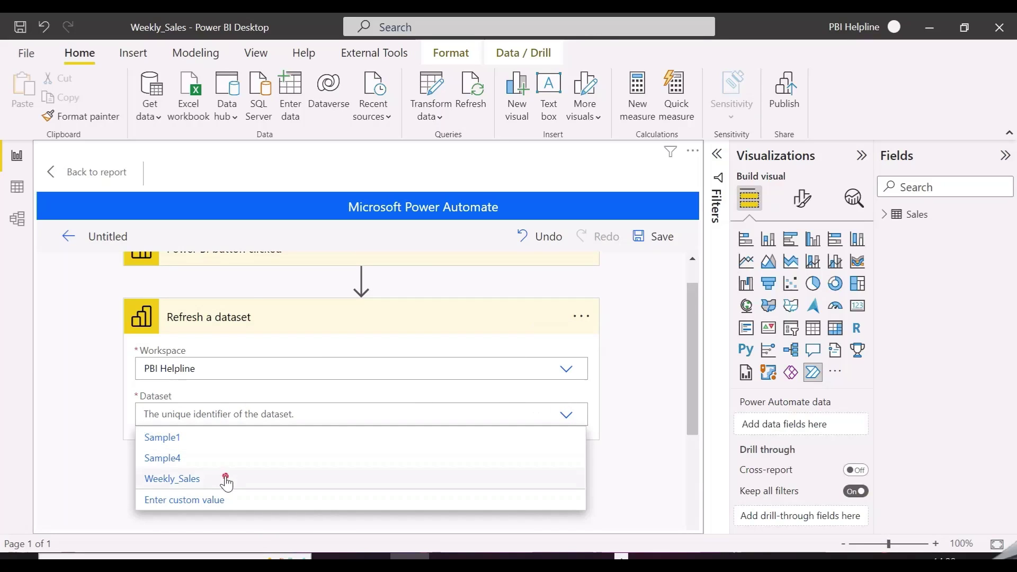
click(226, 480)
Add a 'Run a query against a dataset' action to the flow.
click(330, 488)
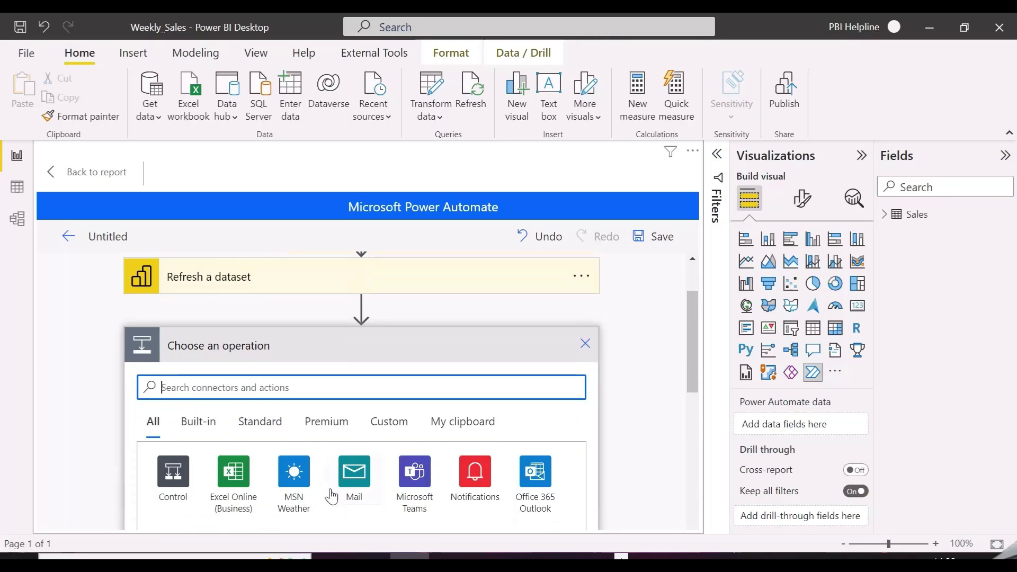
scroll(331, 495, down, 2)
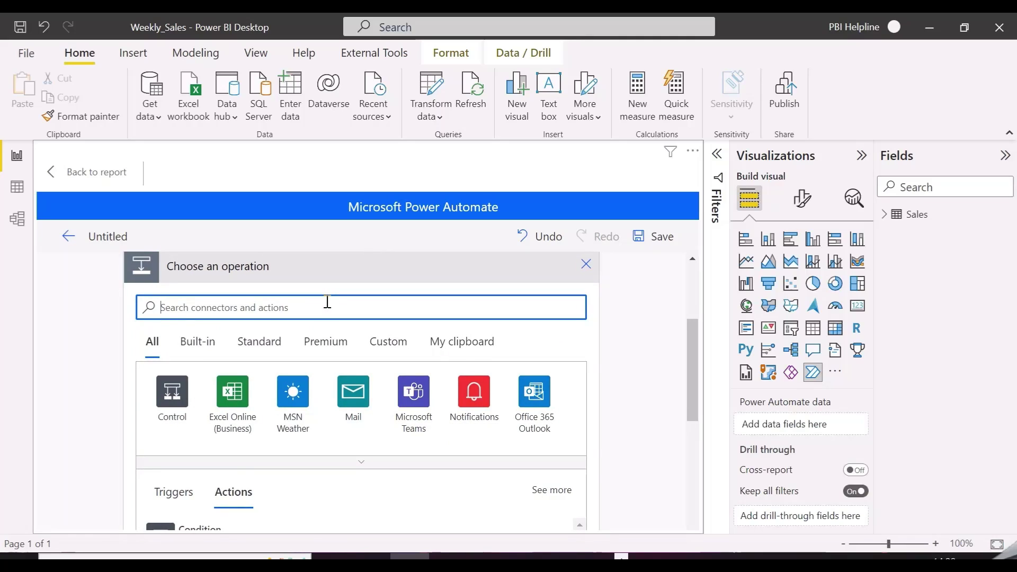
text(quer)
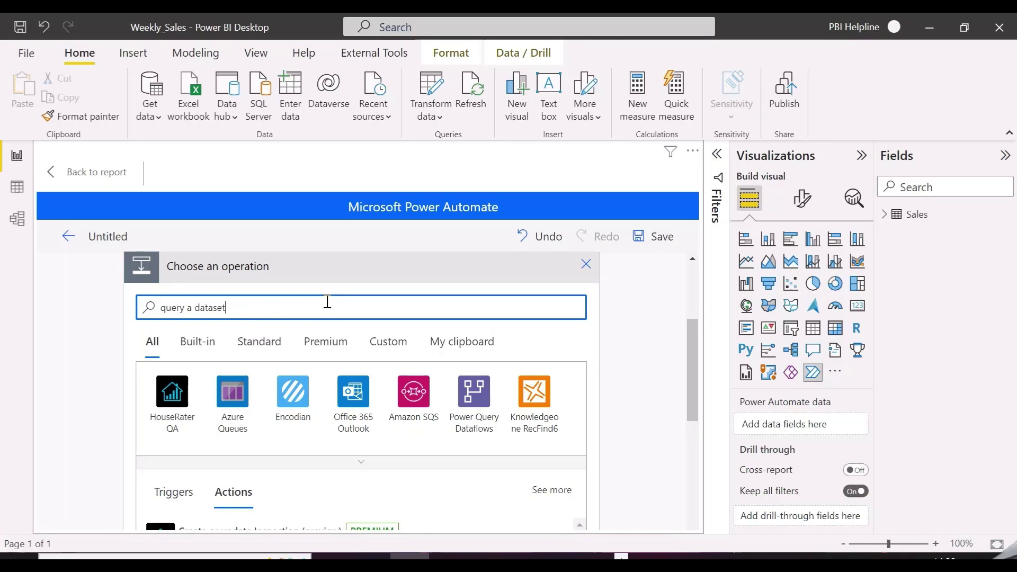
text(y a dataset)
scroll(62, 463, down, 3)
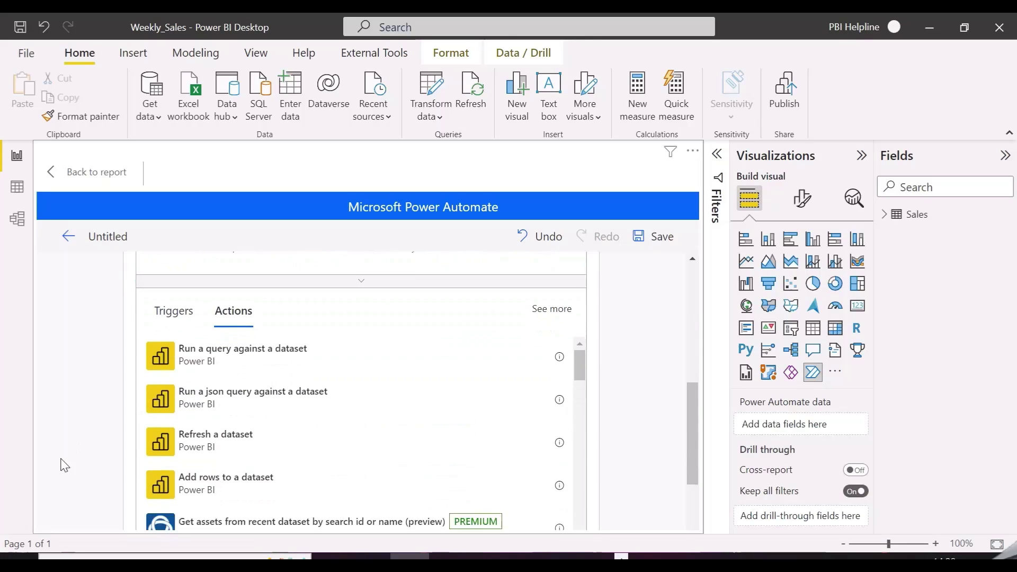
scroll(64, 465, down, 1)
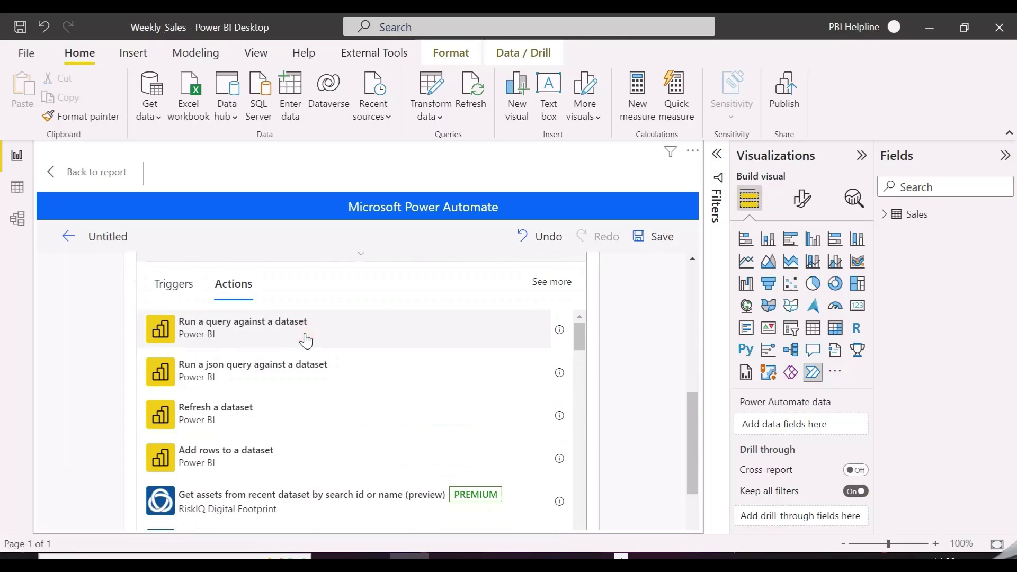
click(306, 341)
Point the query action at the workspace's Weekly_Sales dataset and paste the DAX query as its text.
click(565, 360)
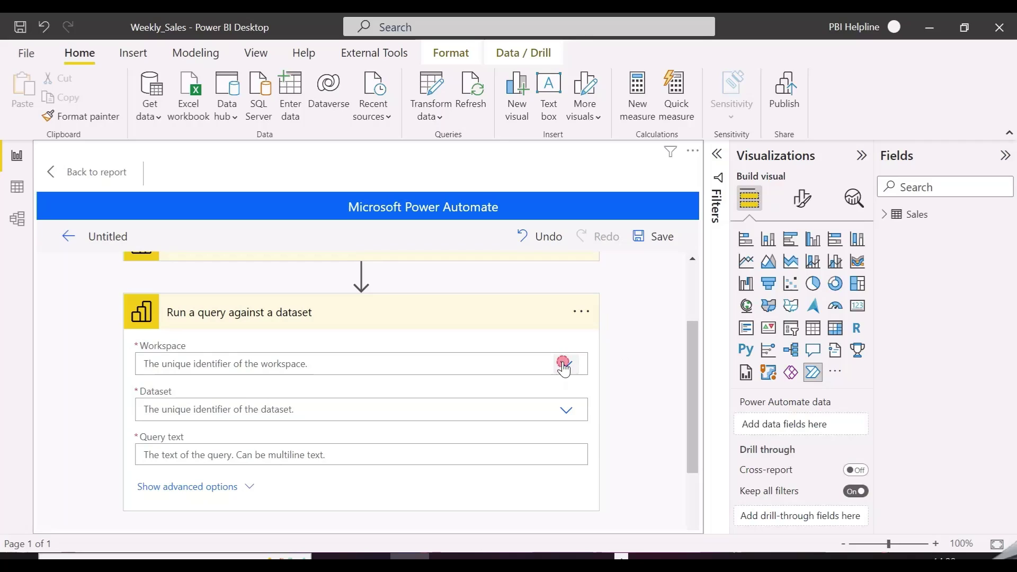
click(262, 408)
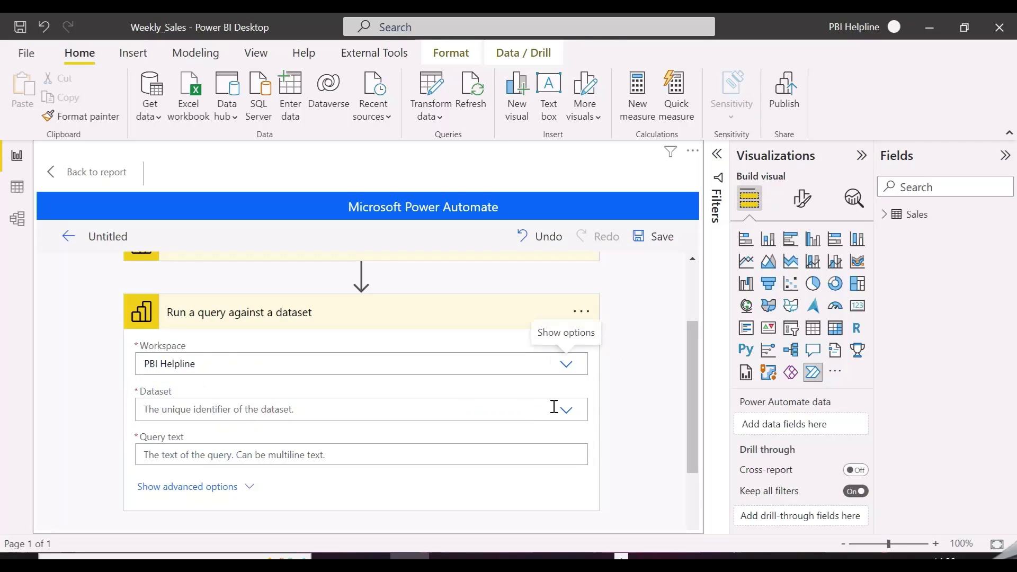
click(566, 412)
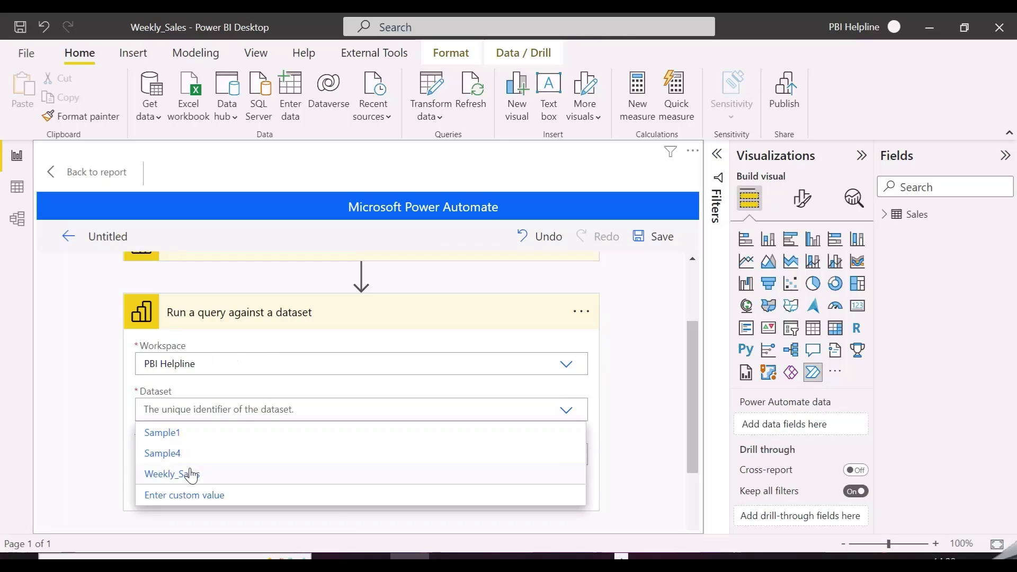
click(187, 474)
click(242, 456)
key(ctrl+v)
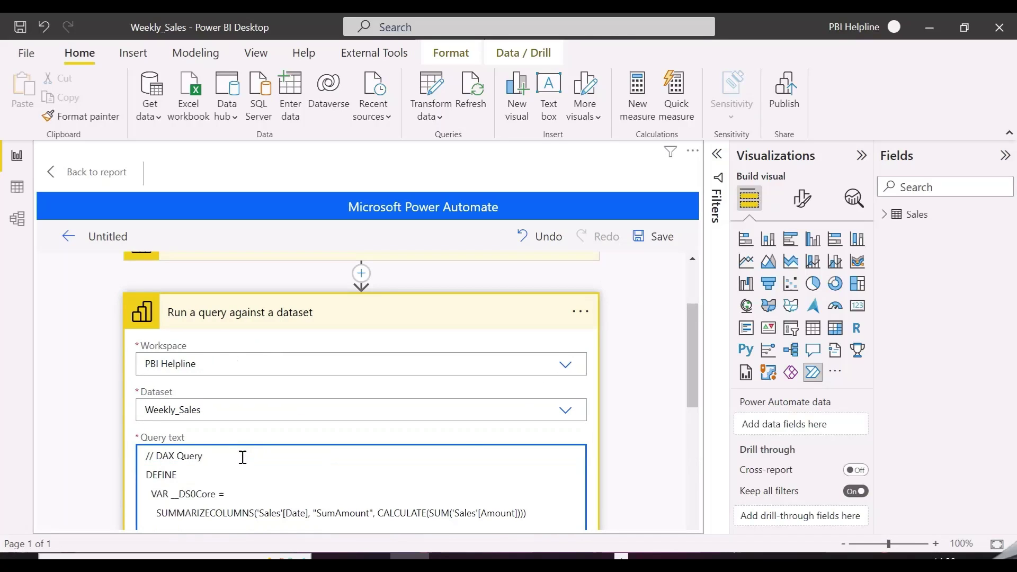
scroll(146, 458, down, 1)
scroll(258, 475, down, 4)
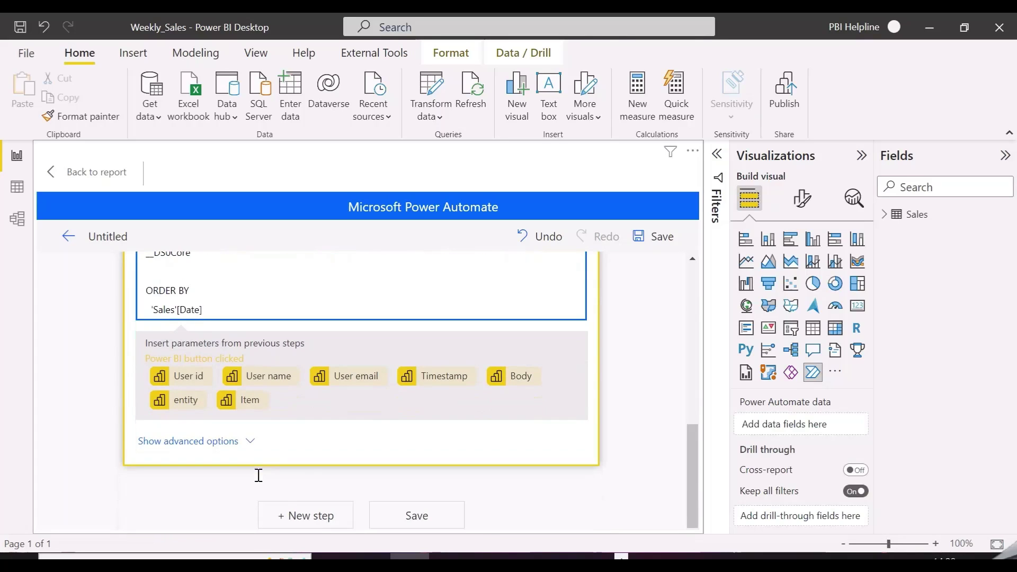
click(330, 516)
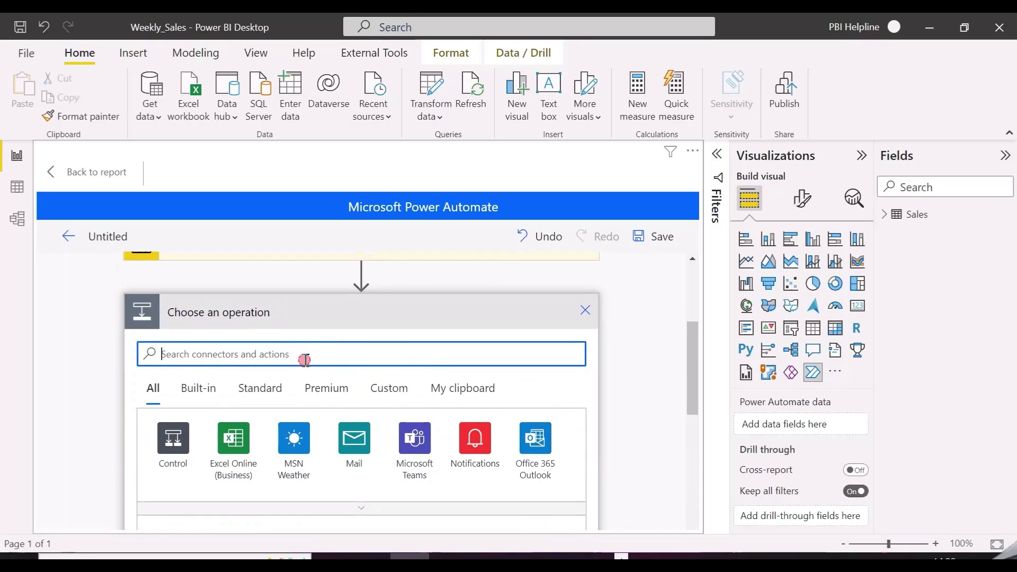
Add a Create CSV table step whose From input is the query's First table rows.
text(create)
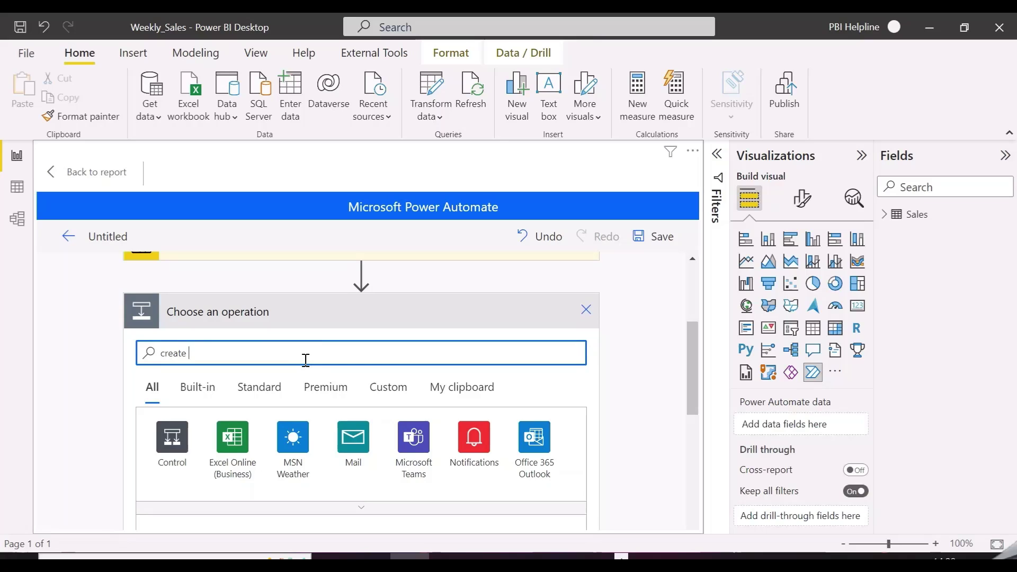
text( cs)
key(BackSpace)
text(cs)
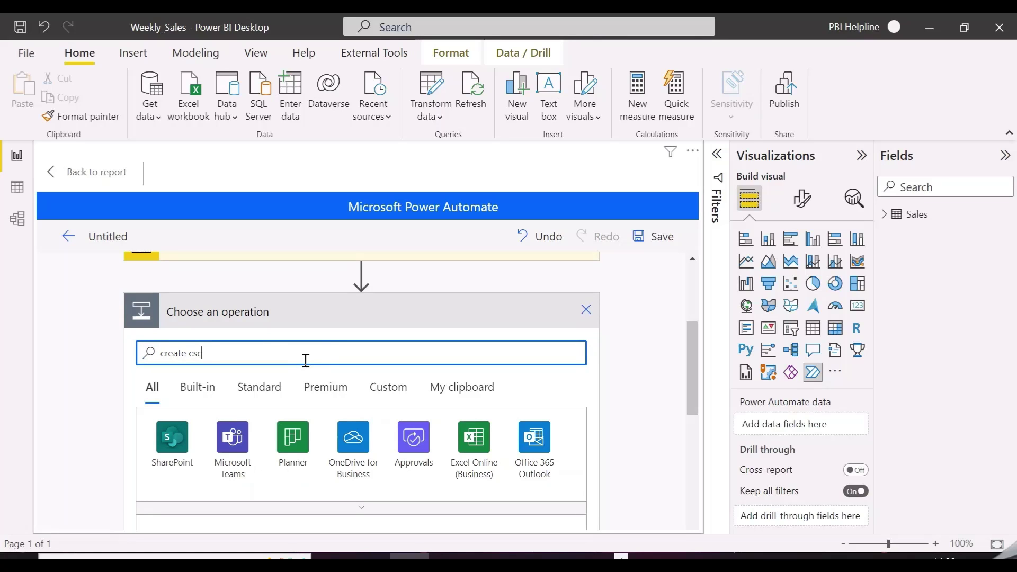
scroll(305, 360, down, 5)
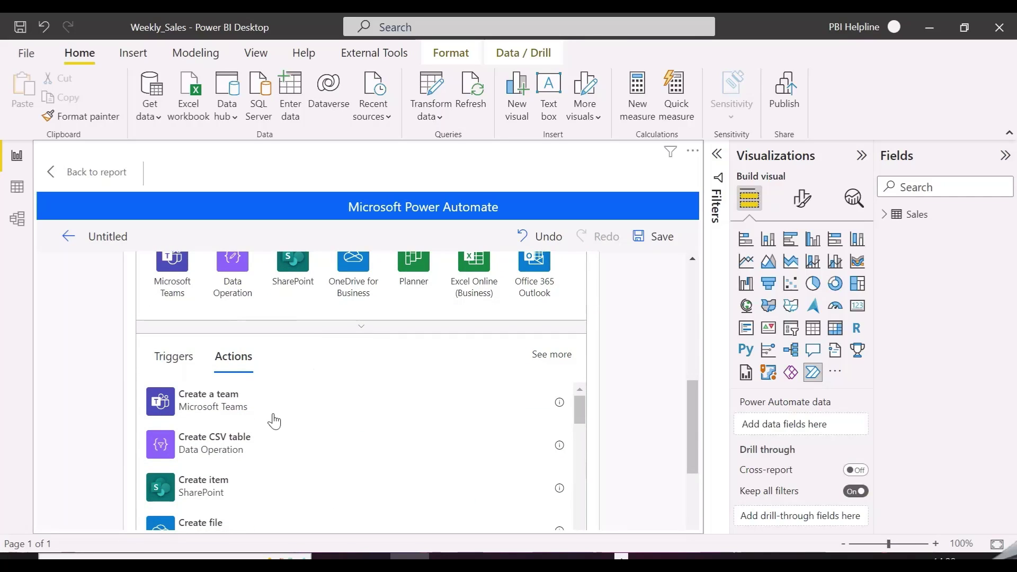
click(246, 451)
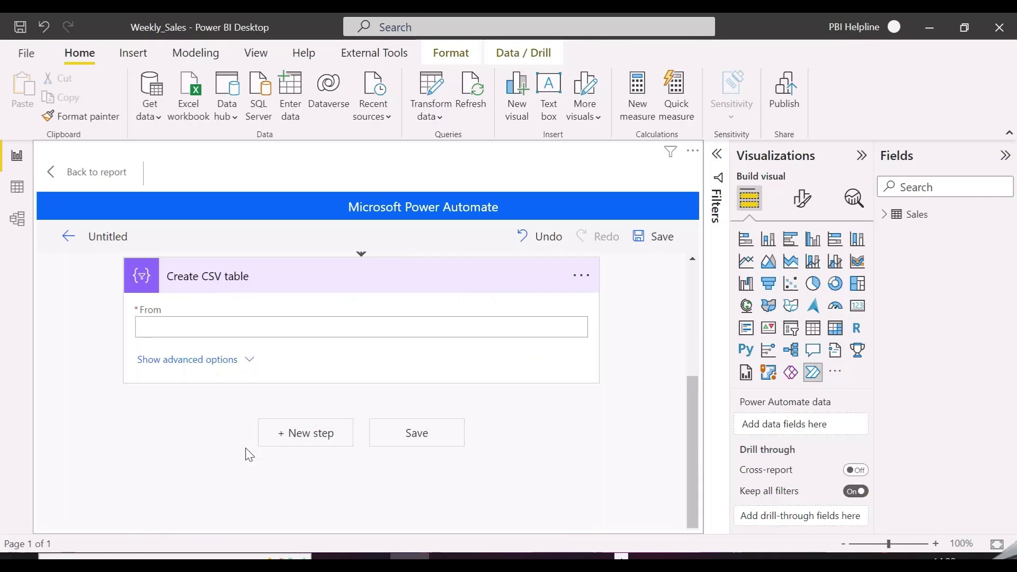
click(273, 334)
click(317, 394)
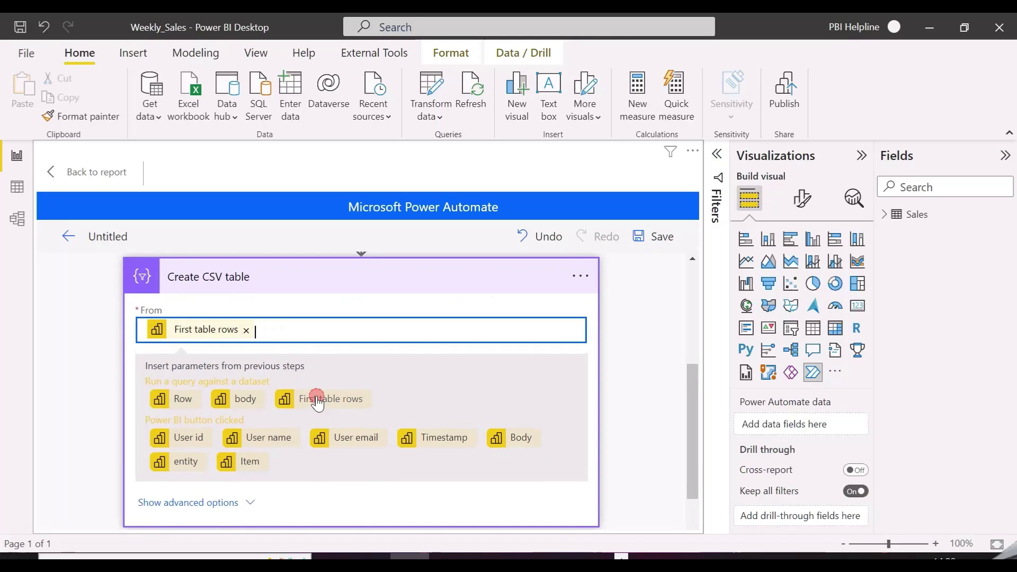
scroll(247, 329, up, 3)
scroll(289, 382, down, 4)
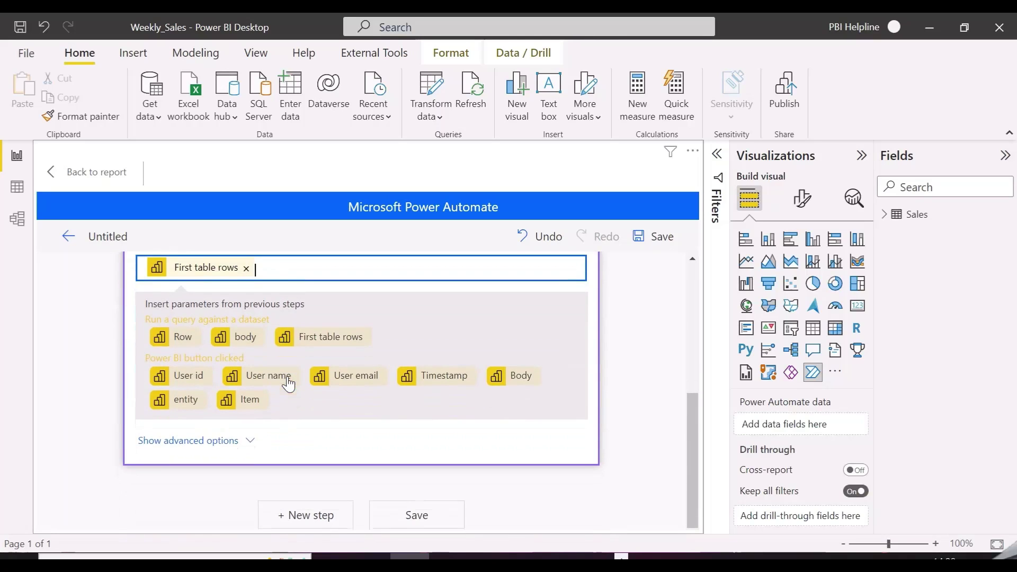
Add a File System Create file step after the CSV table.
click(311, 511)
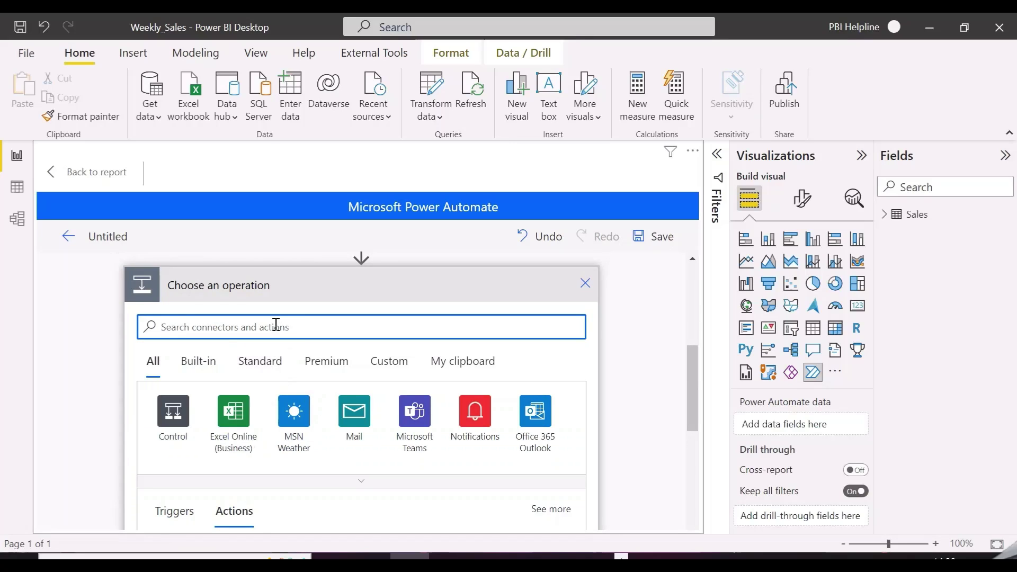
click(276, 325)
text(file)
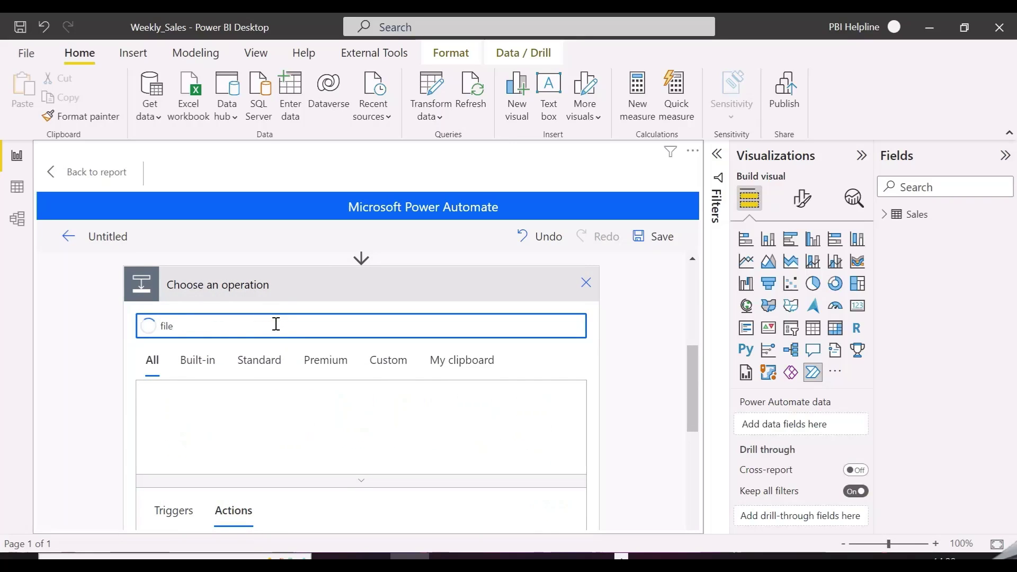
text( syste)
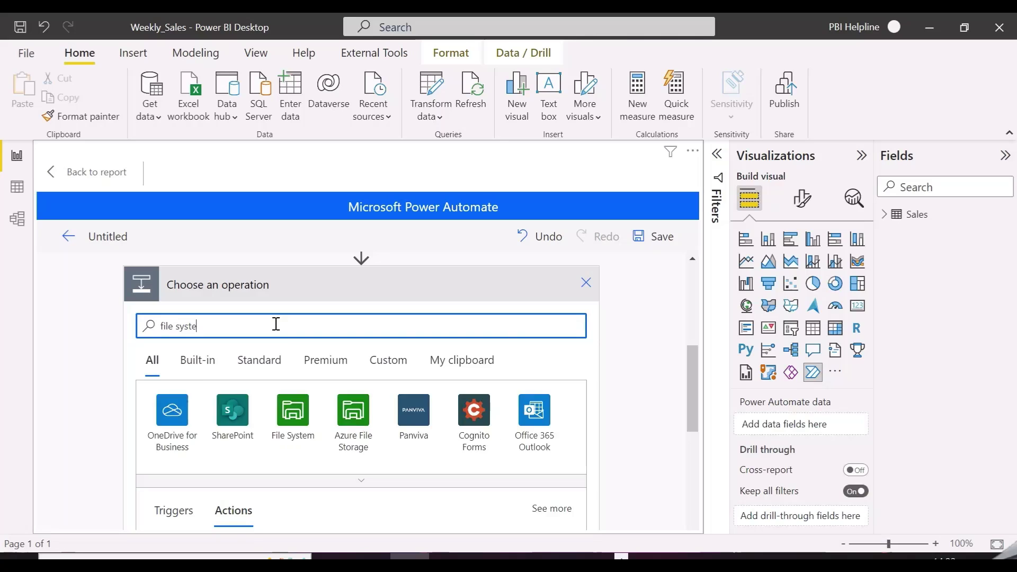
click(172, 411)
scroll(128, 398, down, 2)
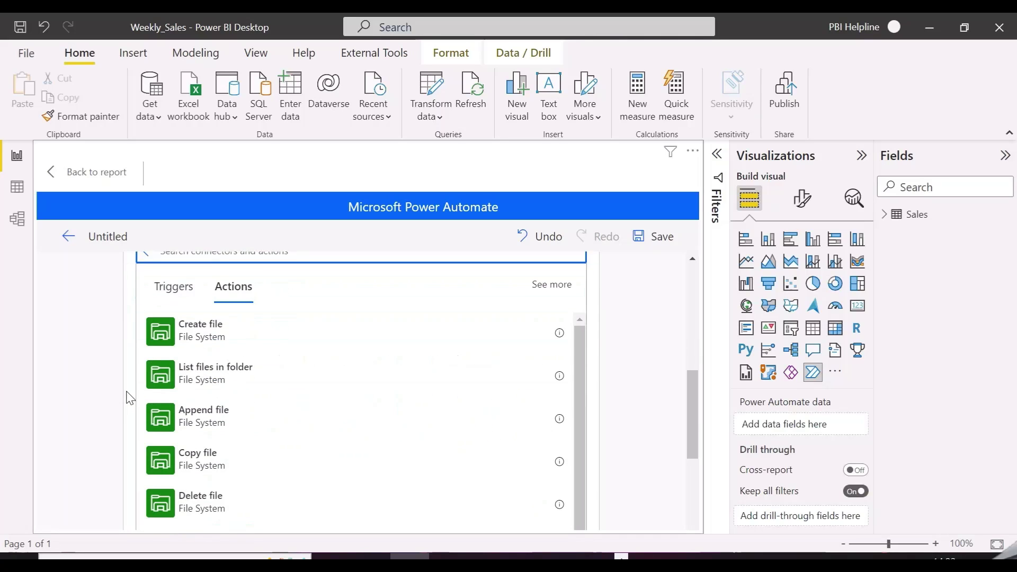
scroll(129, 398, down, 1)
click(235, 307)
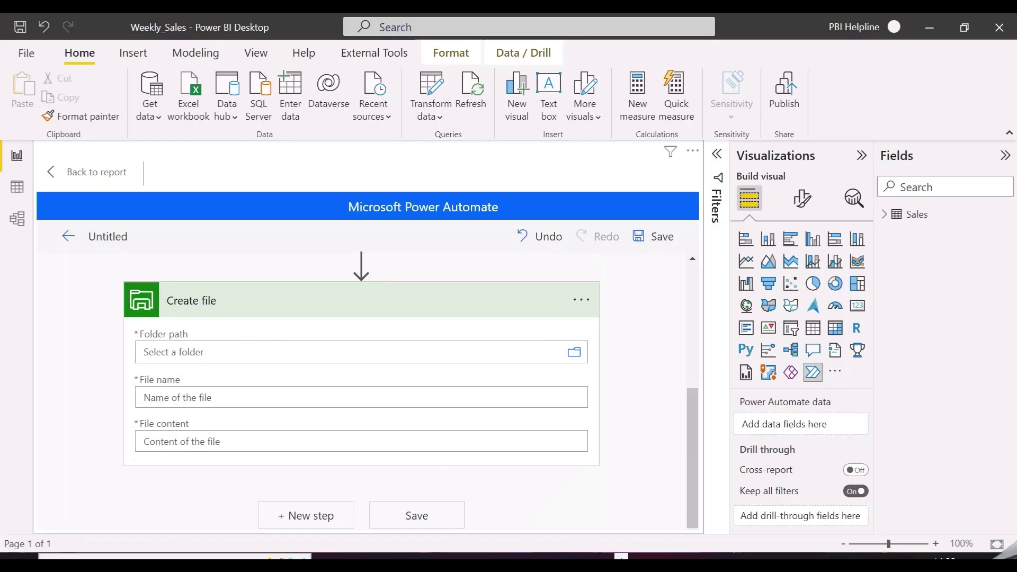
Open the E:\Data\Exported Data folder in File Explorer and copy its path.
click(470, 556)
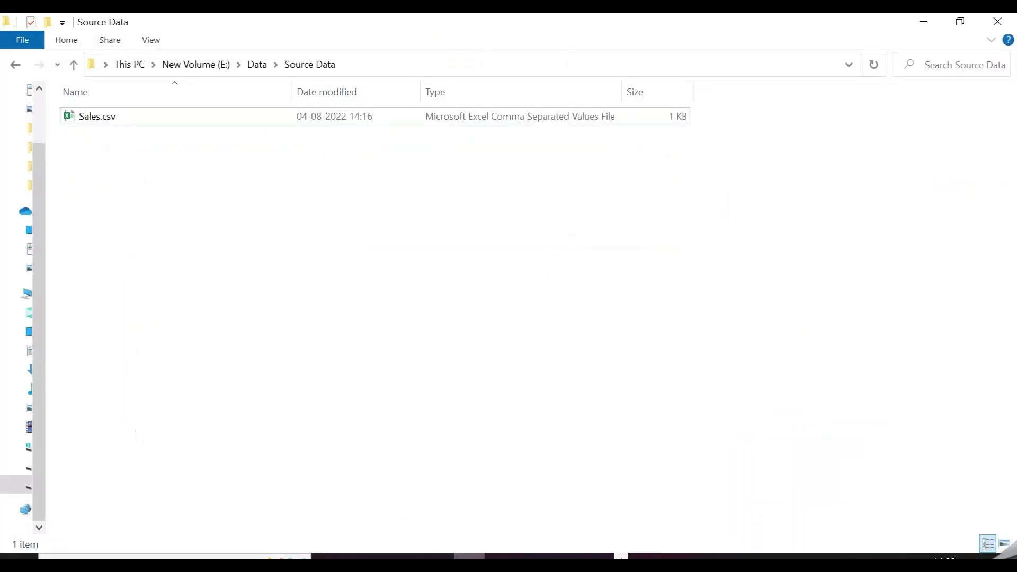
click(73, 64)
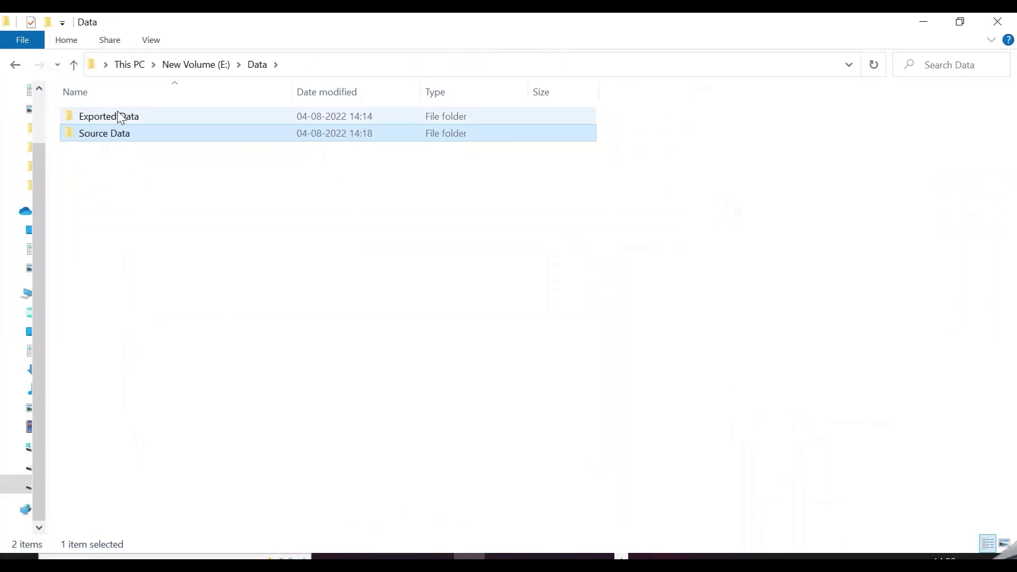
double_click(122, 118)
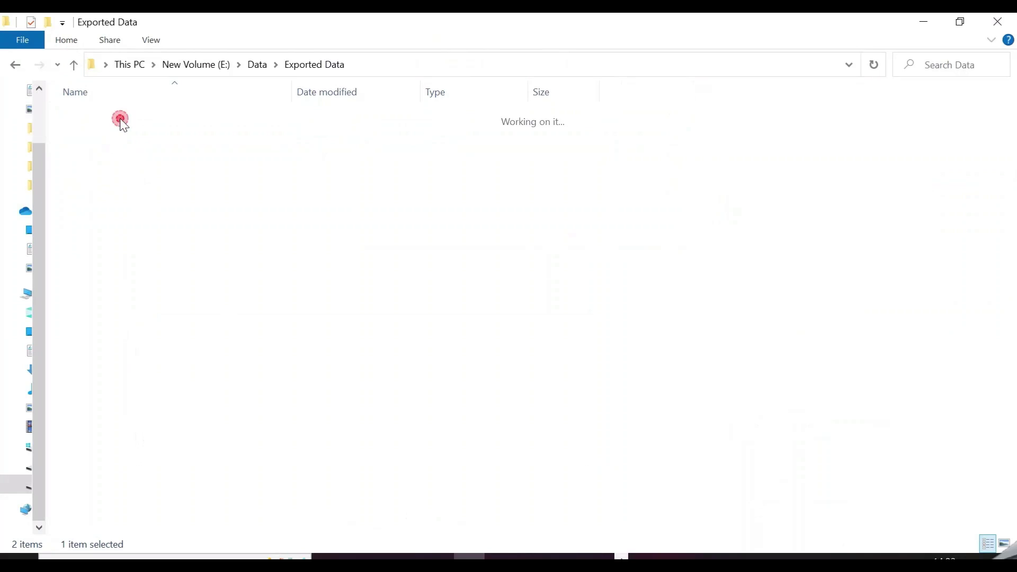
click(372, 63)
key(ctrl+c)
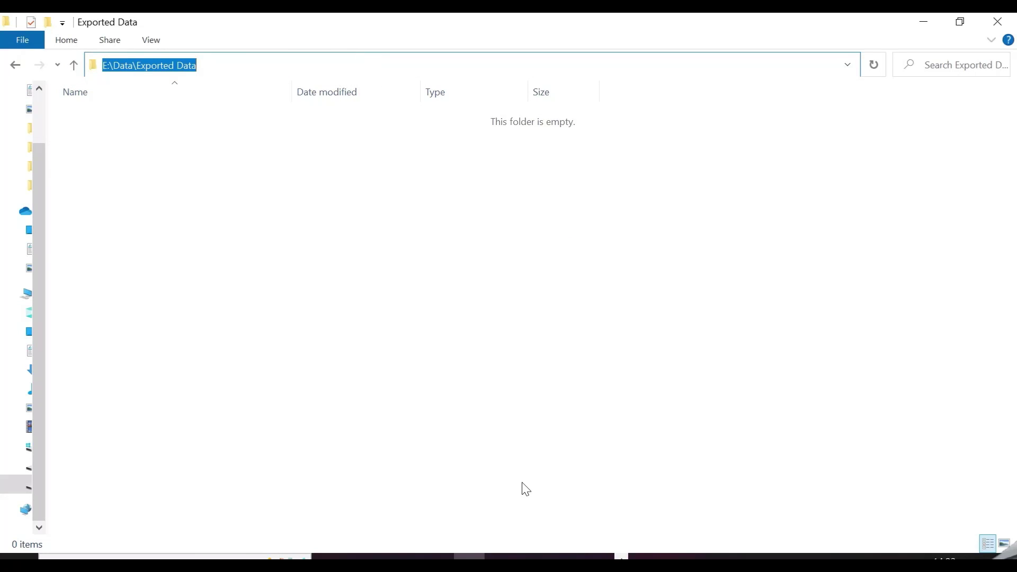
key(alt+Tab)
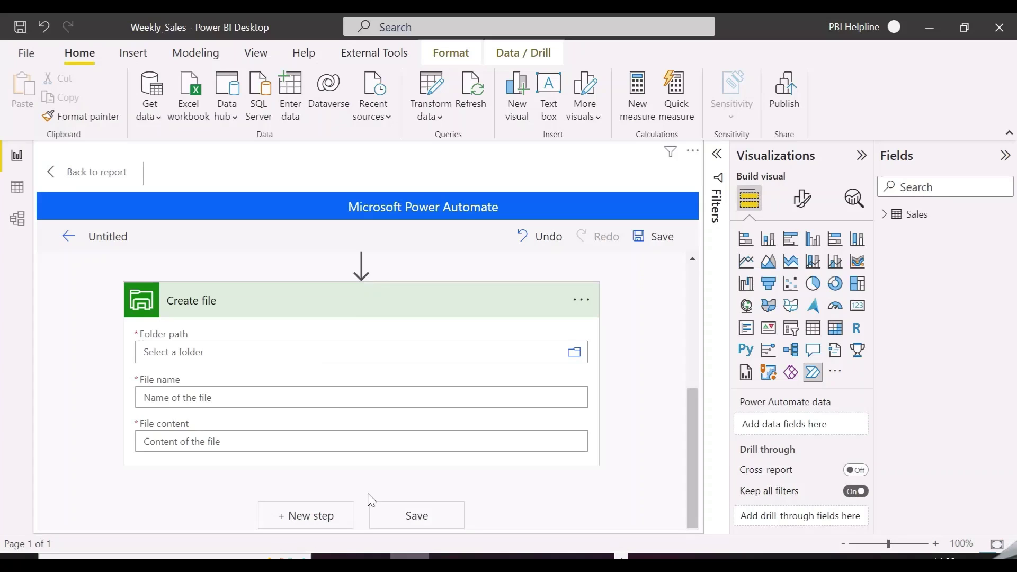
Set the Create file folder to E:\Data\Exported Data and file name to exporteddata.csv.
click(311, 352)
key(ctrl+v)
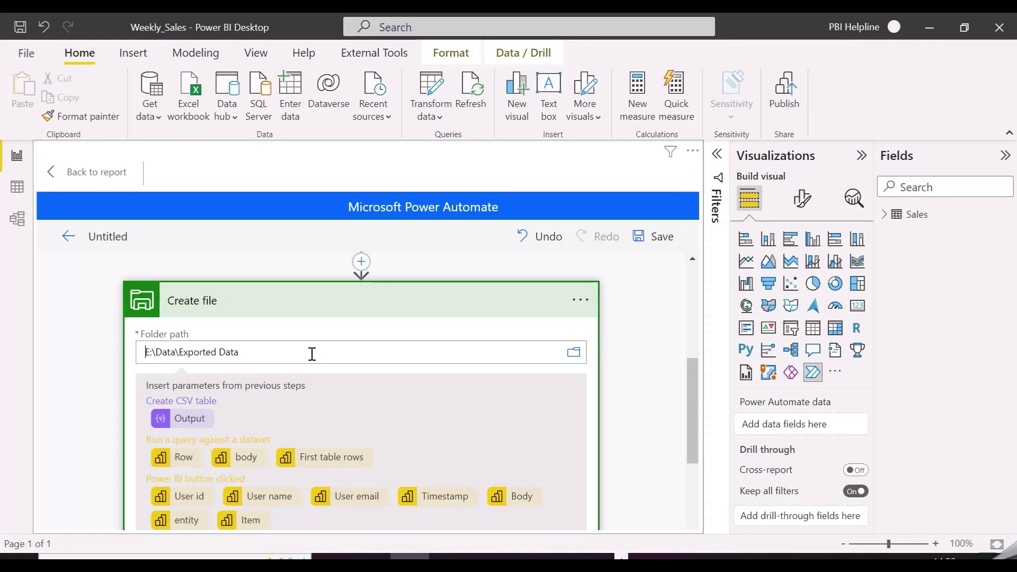
click(579, 301)
scroll(425, 479, down, 1)
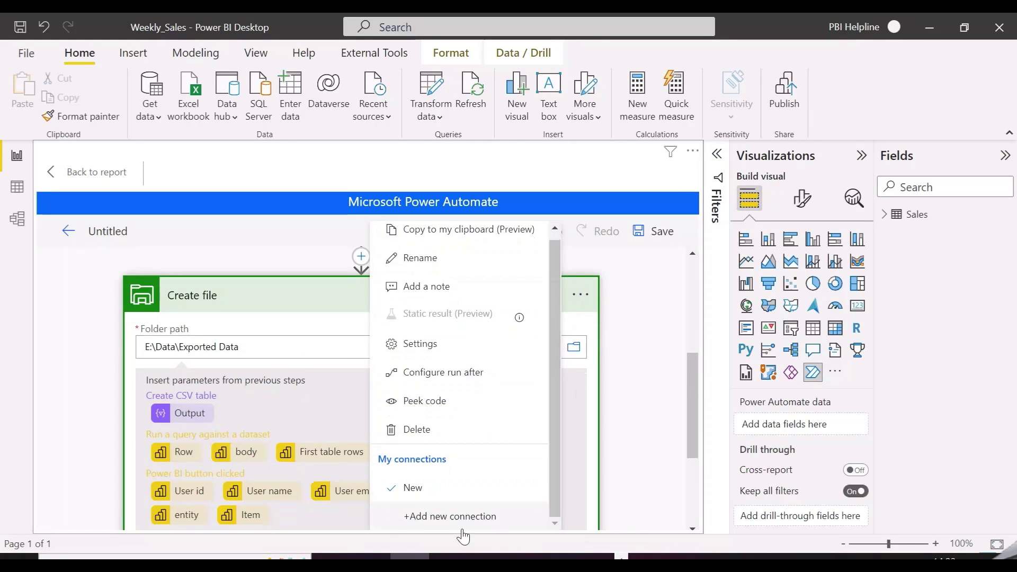
click(640, 403)
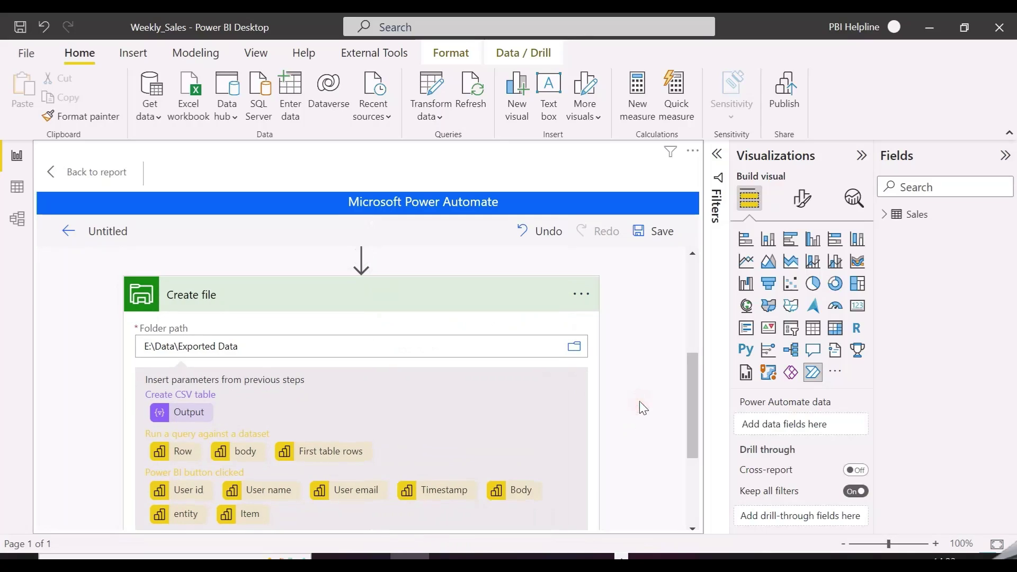
scroll(639, 364, down, 1)
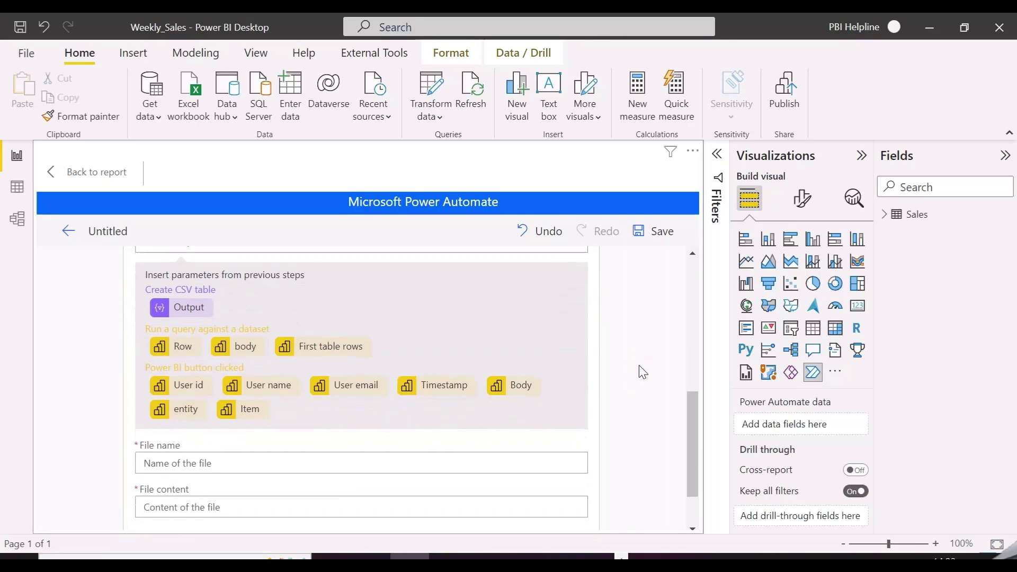
scroll(638, 365, down, 1)
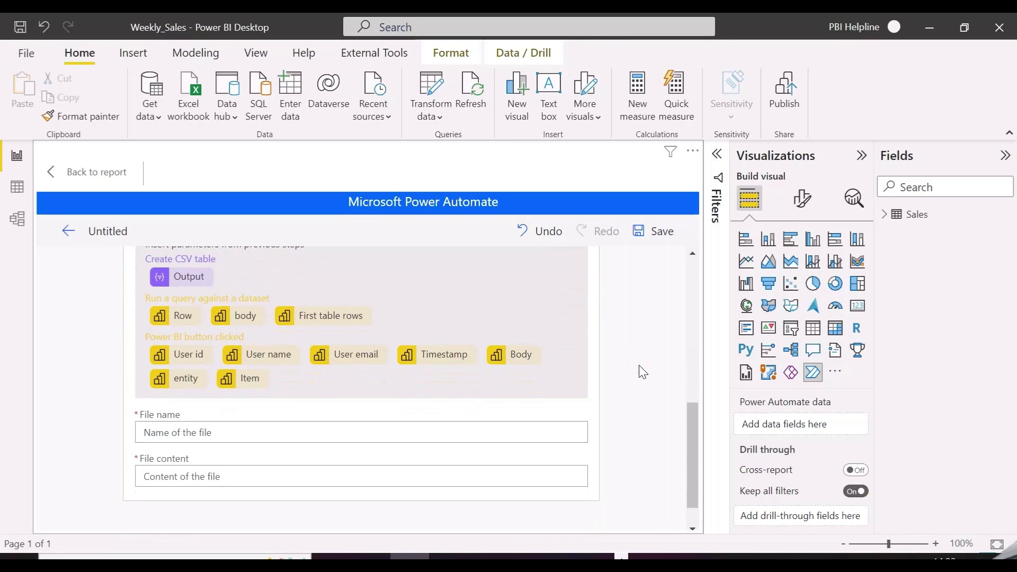
scroll(639, 366, up, 1)
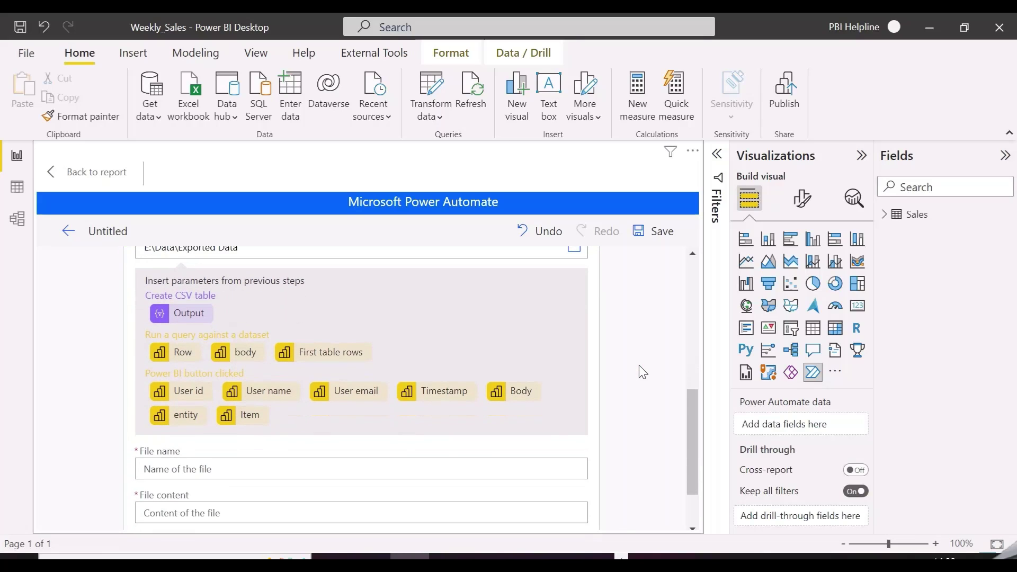
click(164, 466)
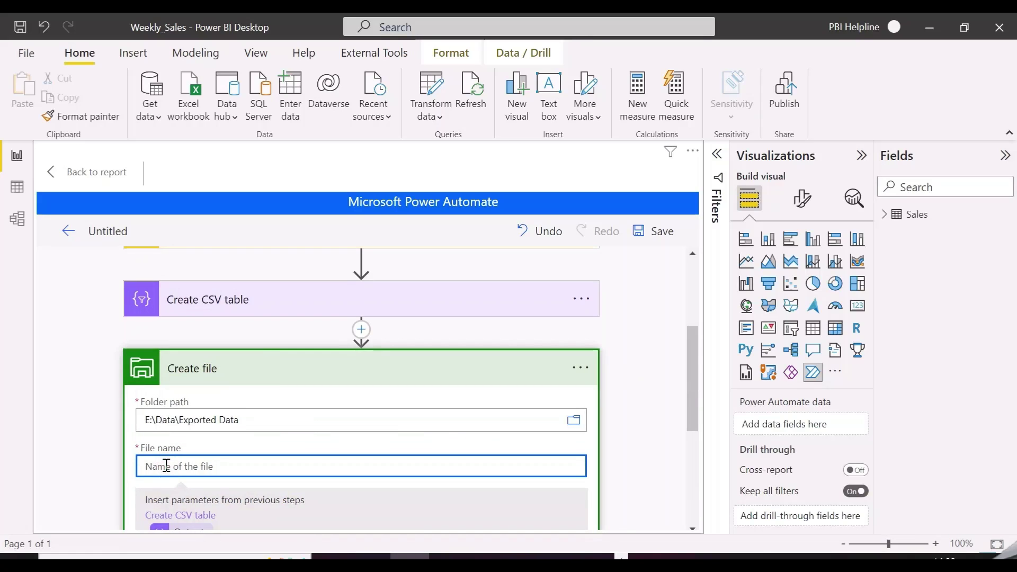
text(e)
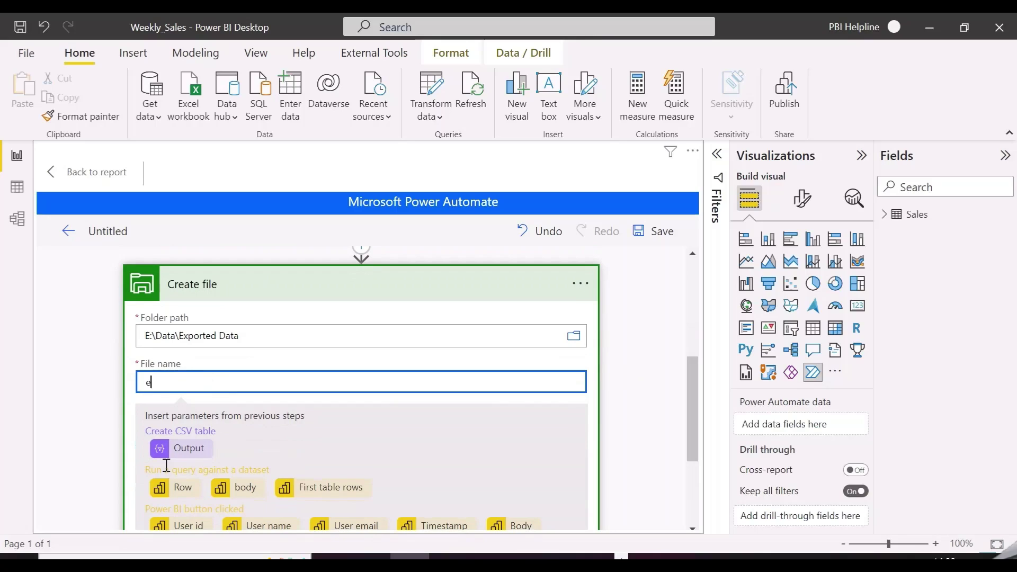
text(xported)
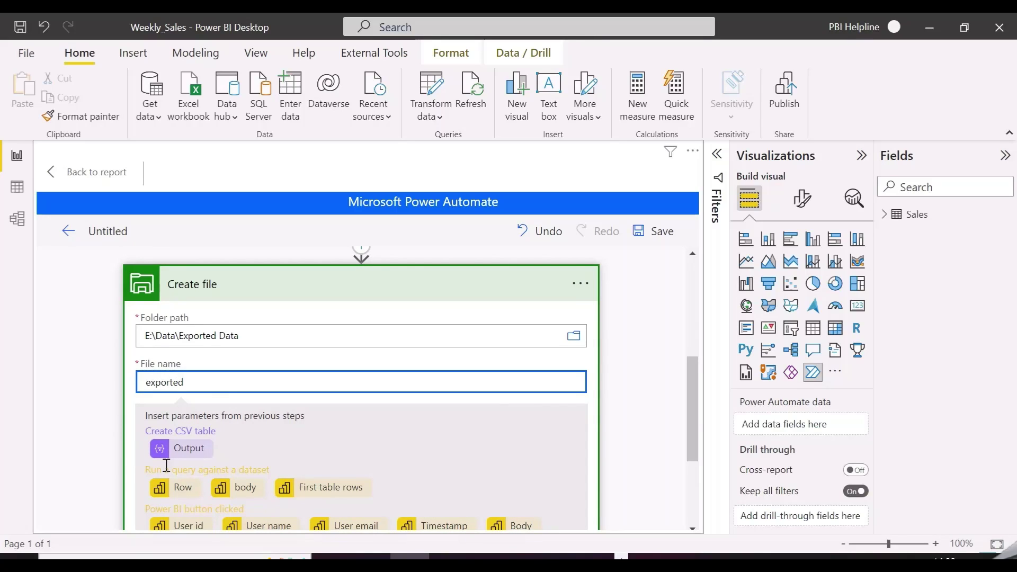
text(data.csv)
click(637, 392)
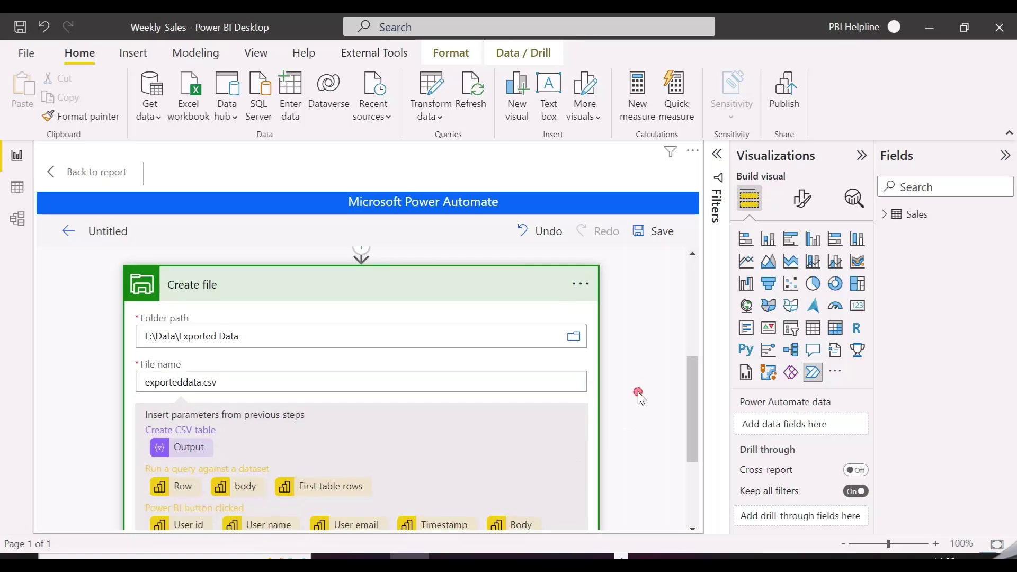
scroll(638, 391, down, 3)
scroll(328, 325, up, 1)
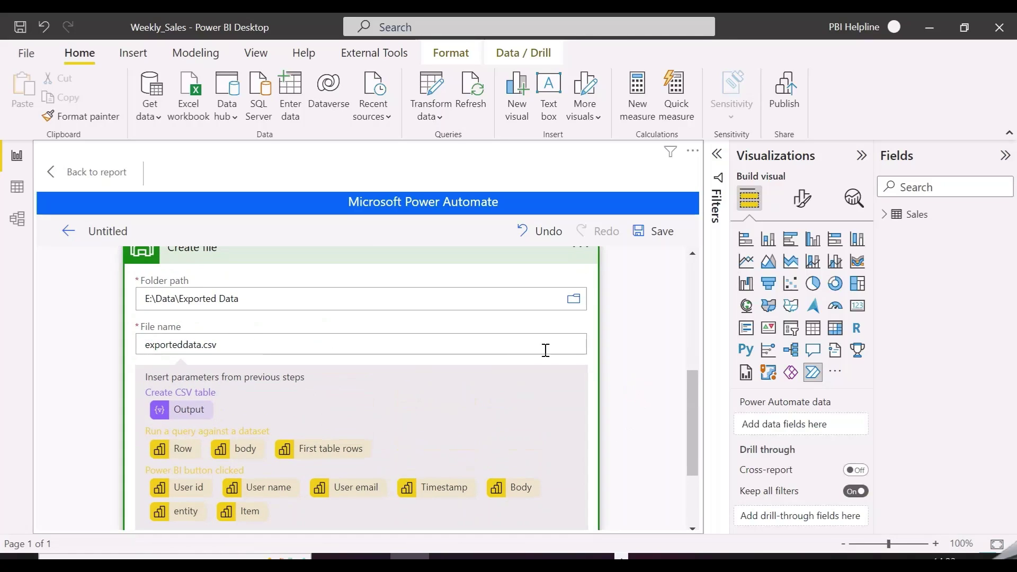
Use the Create CSV table Output as the file content and save the flow.
click(611, 367)
scroll(611, 367, down, 4)
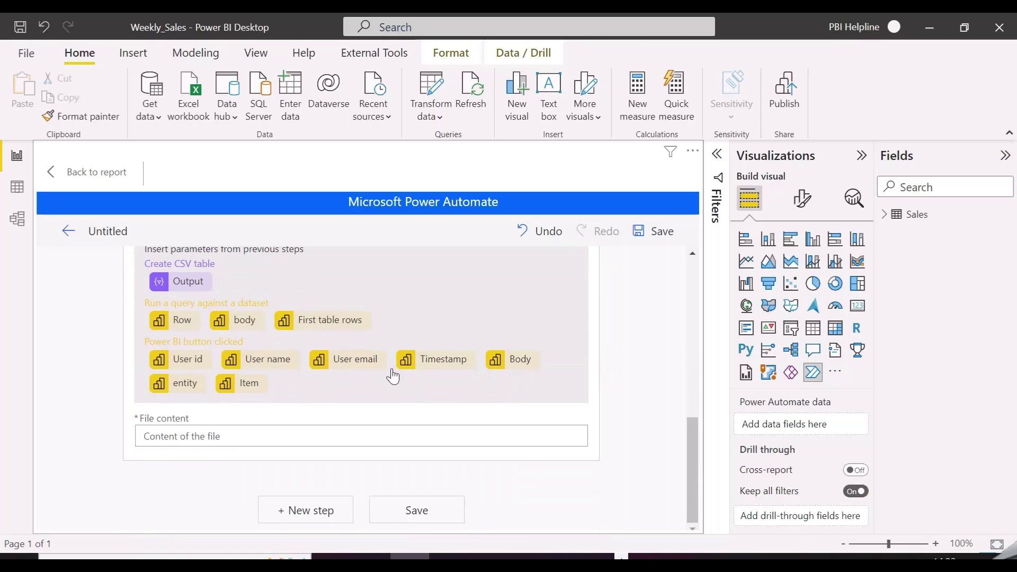
click(239, 436)
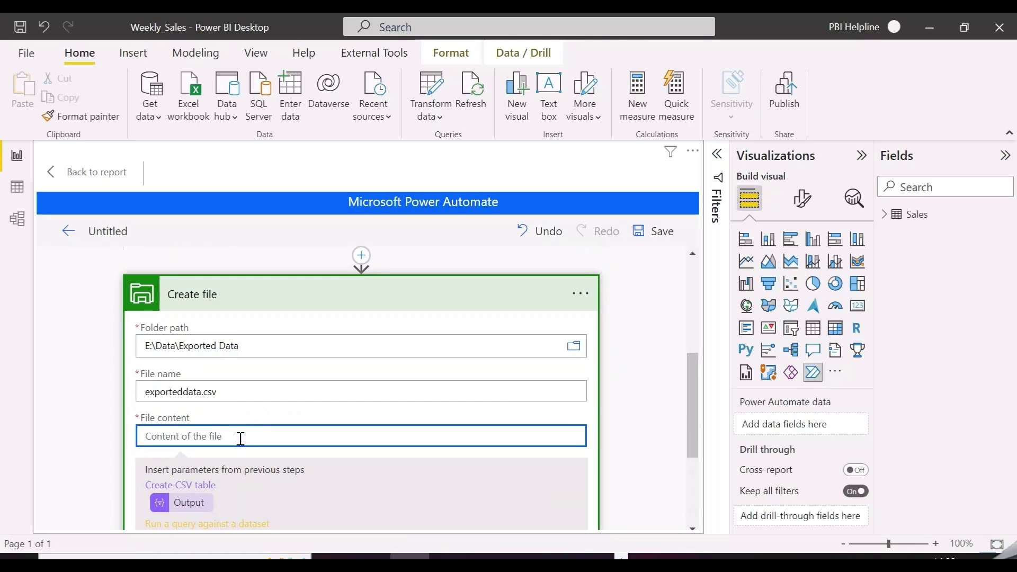
click(189, 503)
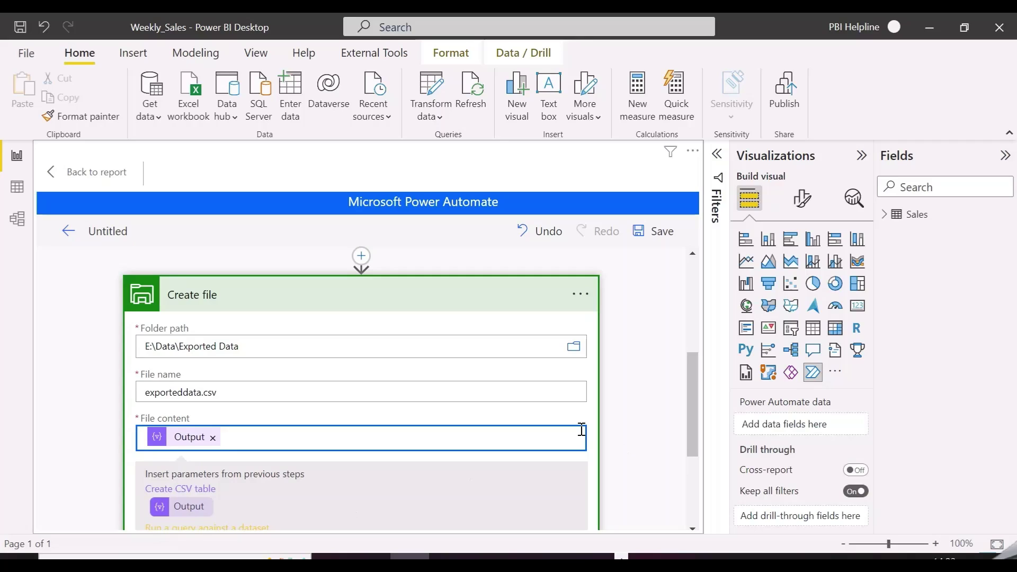
scroll(614, 429, down, 3)
click(392, 506)
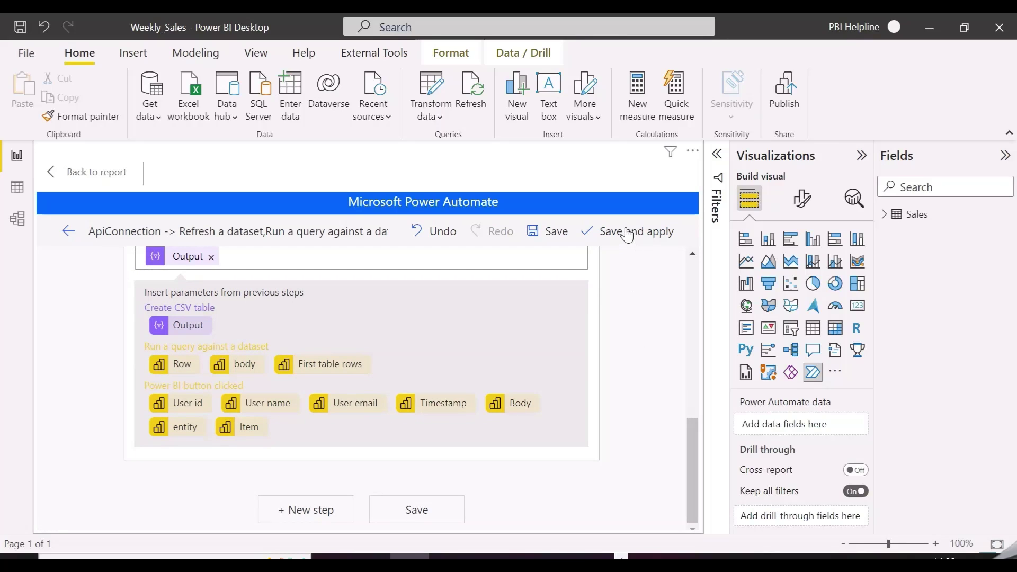
Save and apply the flow to the button, then go back to the Weekly_Sales report.
click(626, 232)
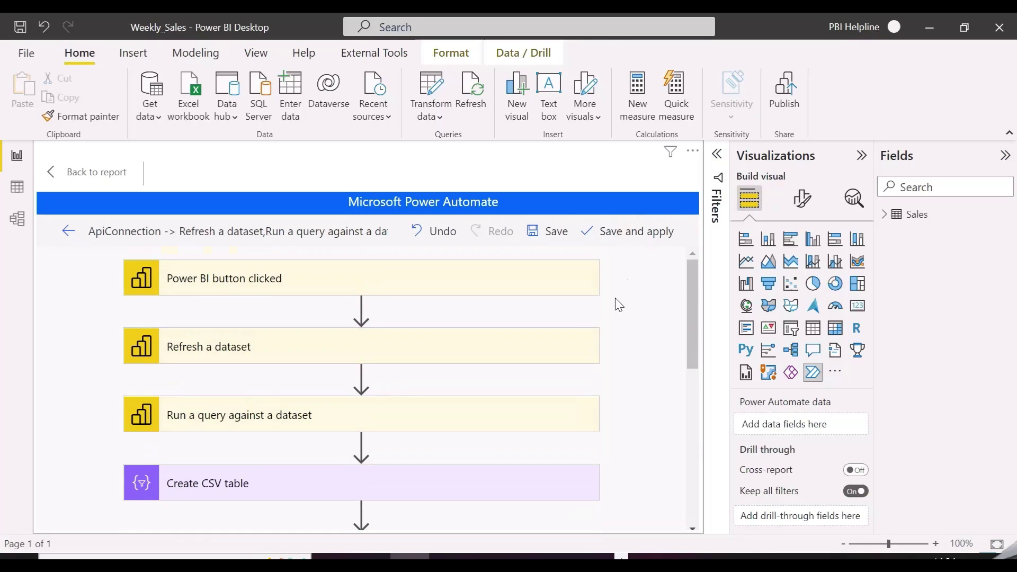
click(68, 231)
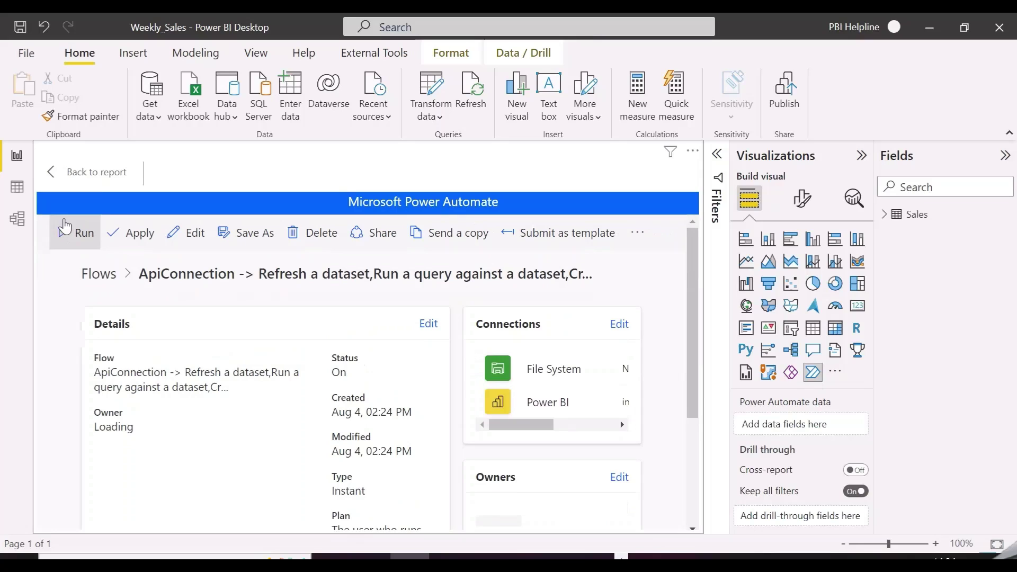
click(50, 180)
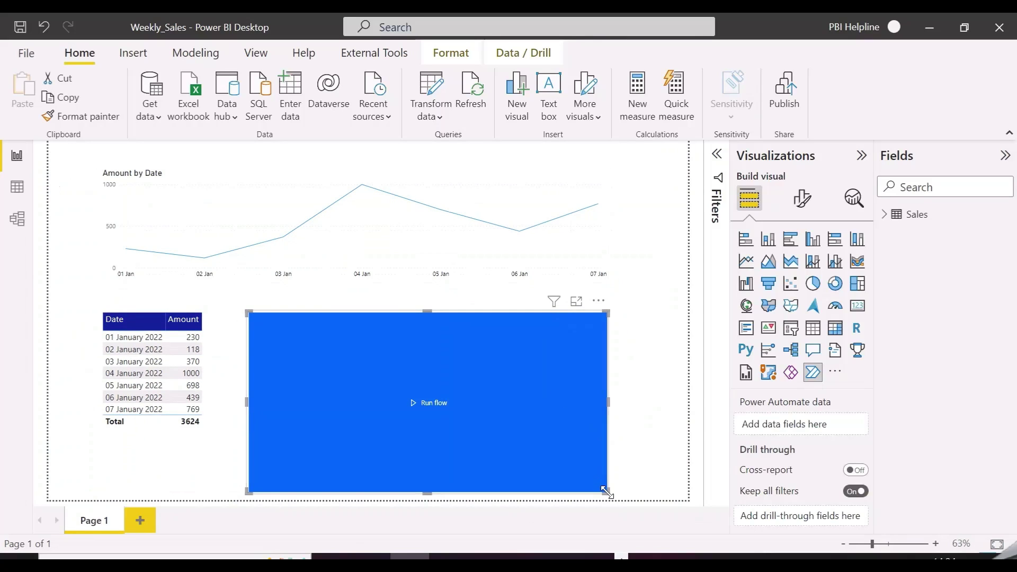
Shrink the flow button and change its label to 'Check For the New Data'.
drag(607, 492, 386, 364)
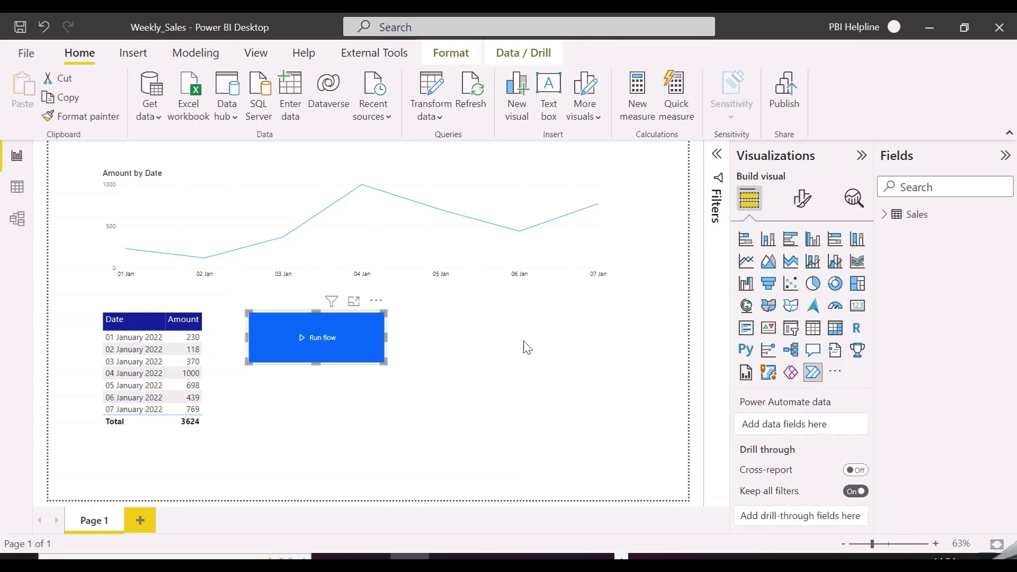
click(801, 199)
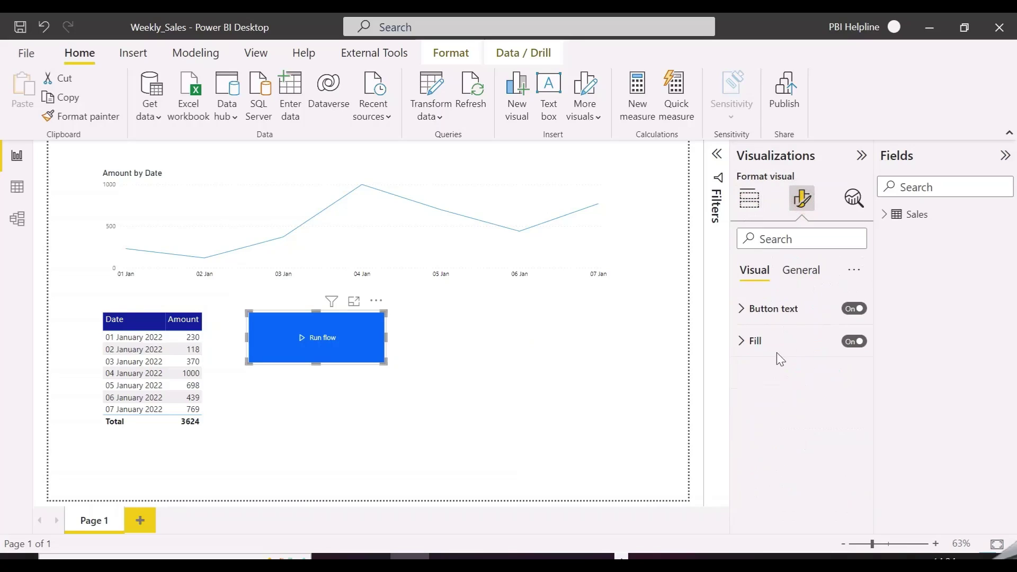
click(769, 316)
double_click(790, 383)
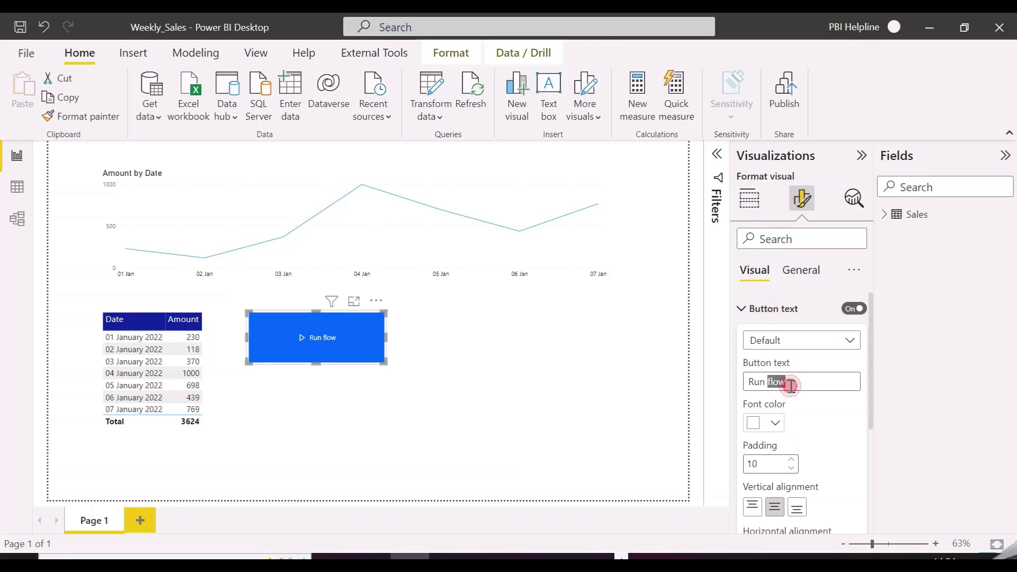
triple_click(790, 382)
text(Check For the)
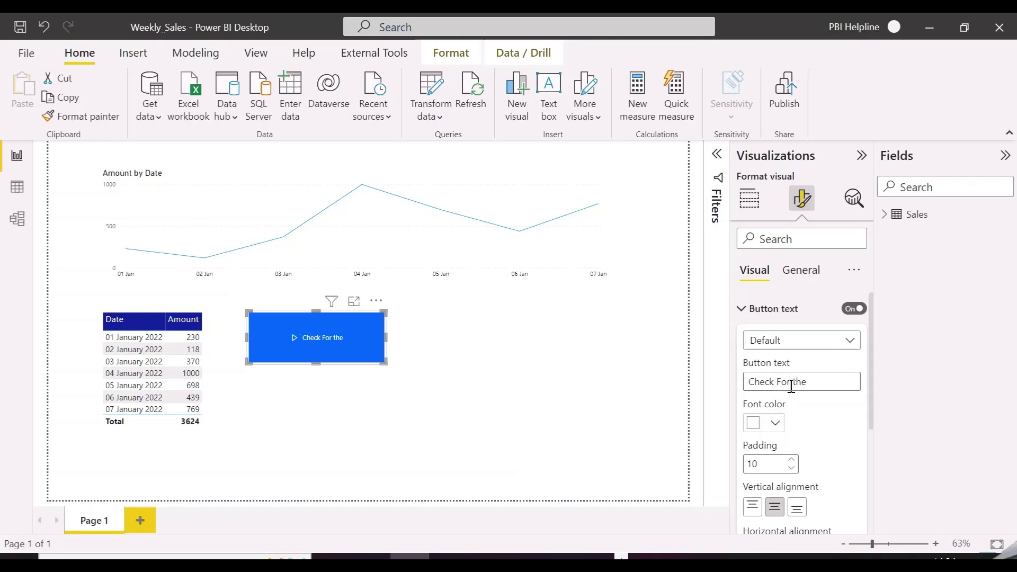
text( New Data)
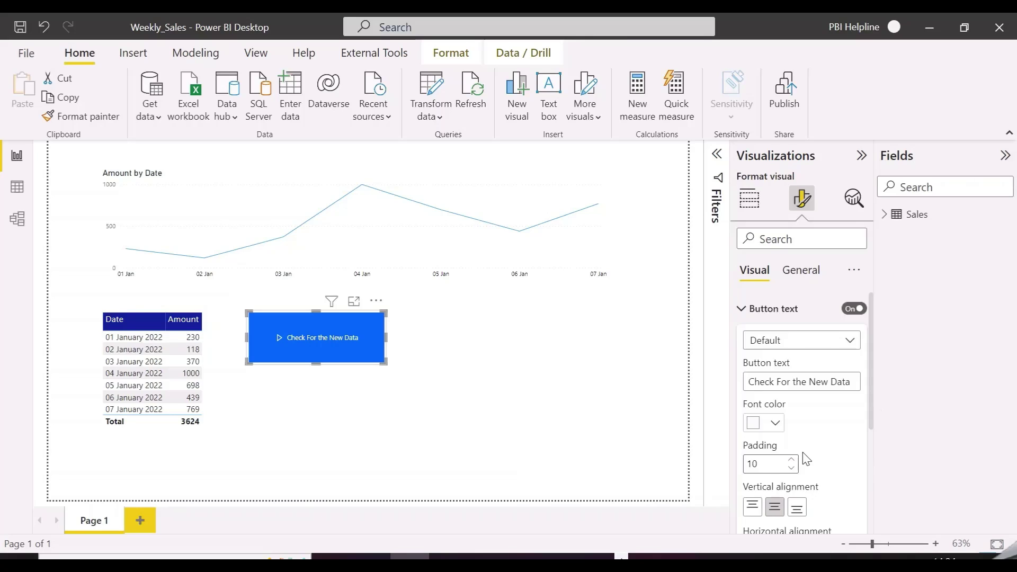
Give the button a dark blue fill, shrink it further, and move it to the top right.
scroll(803, 454, down, 4)
click(794, 519)
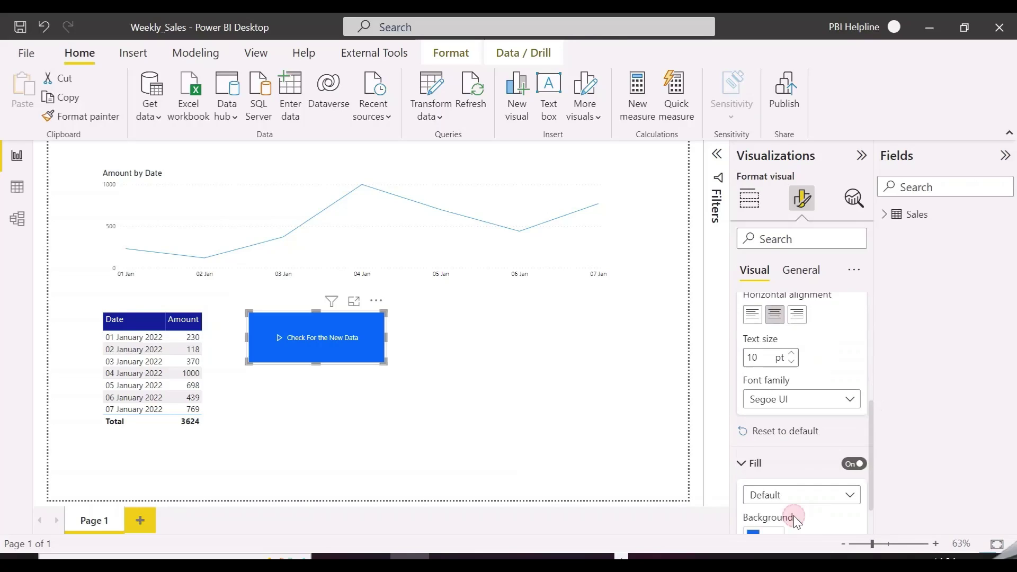
click(777, 486)
click(824, 419)
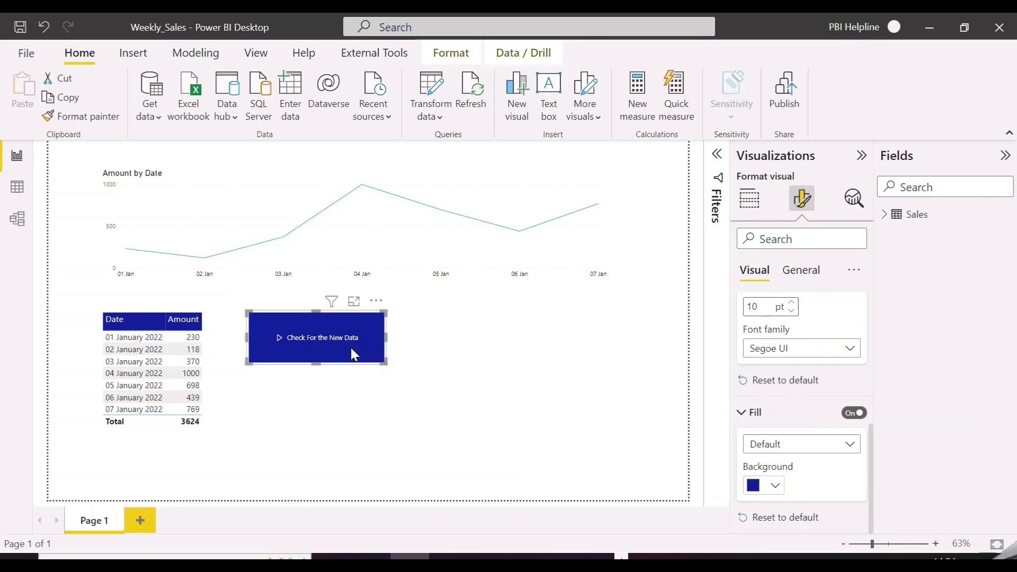
drag(383, 364, 354, 345)
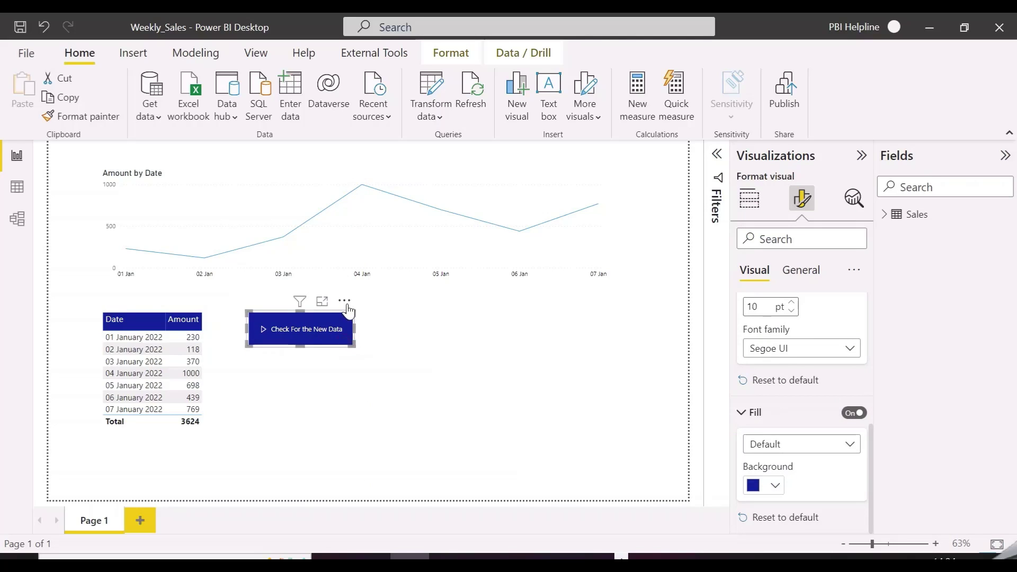
drag(323, 306, 686, 123)
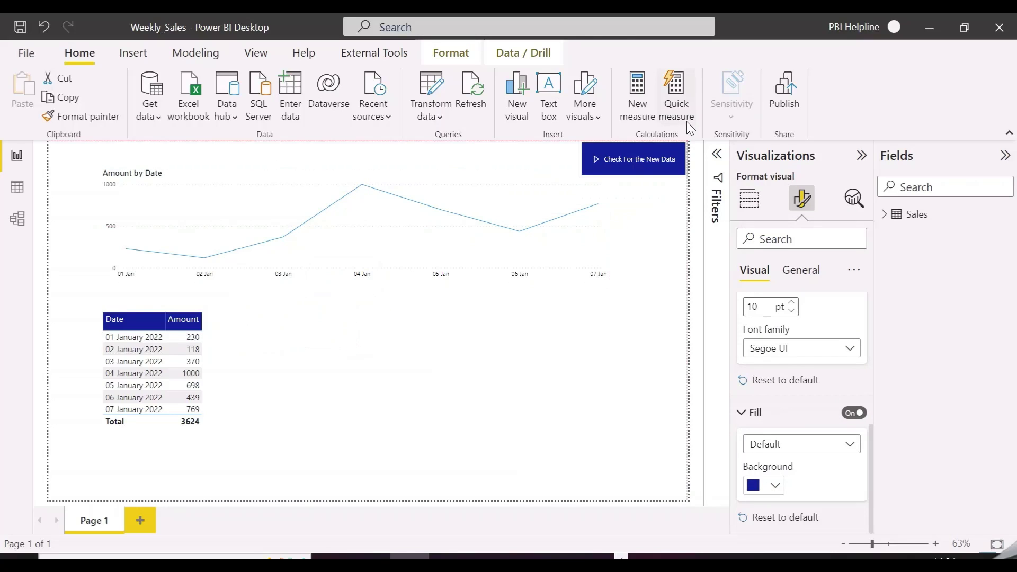
click(598, 406)
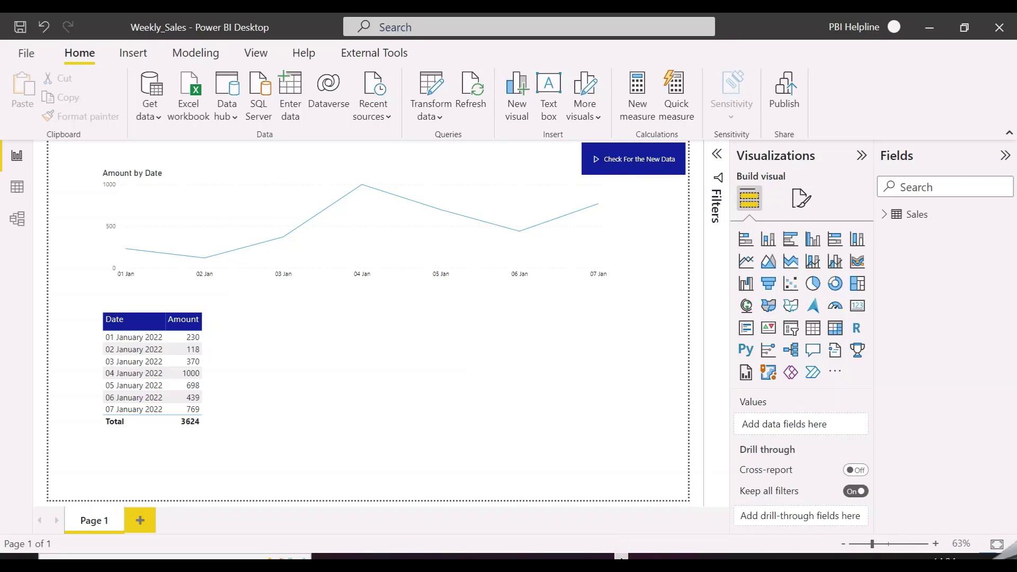
Open the Power BI button flow for editing and select exporteddata.csv in its Create file step.
click(621, 556)
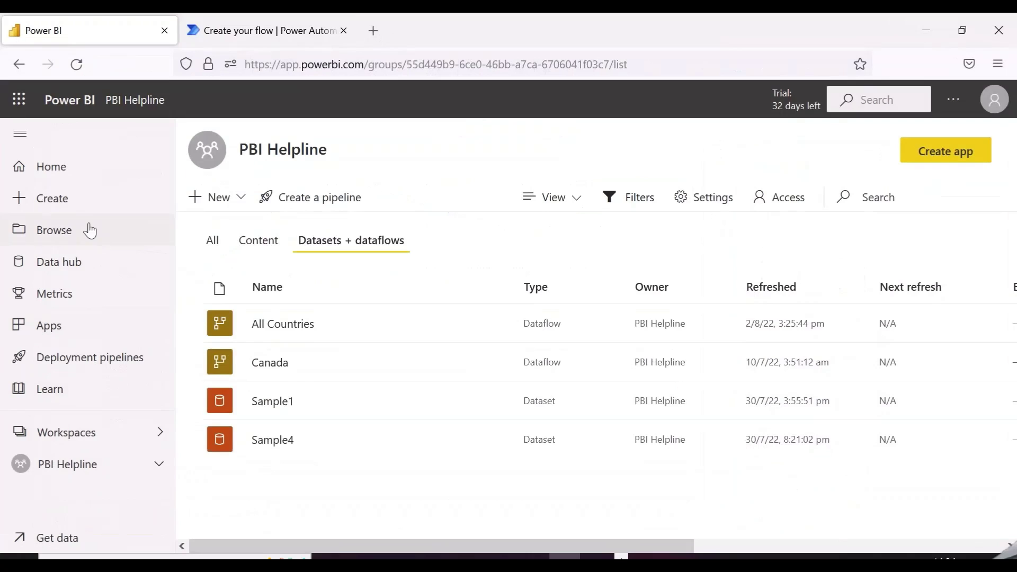
click(278, 35)
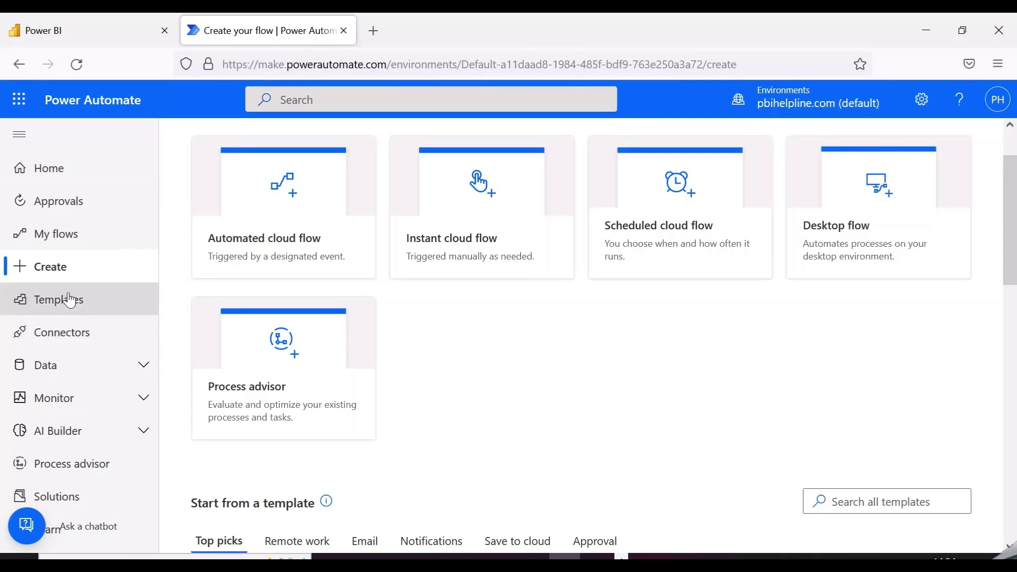
click(62, 243)
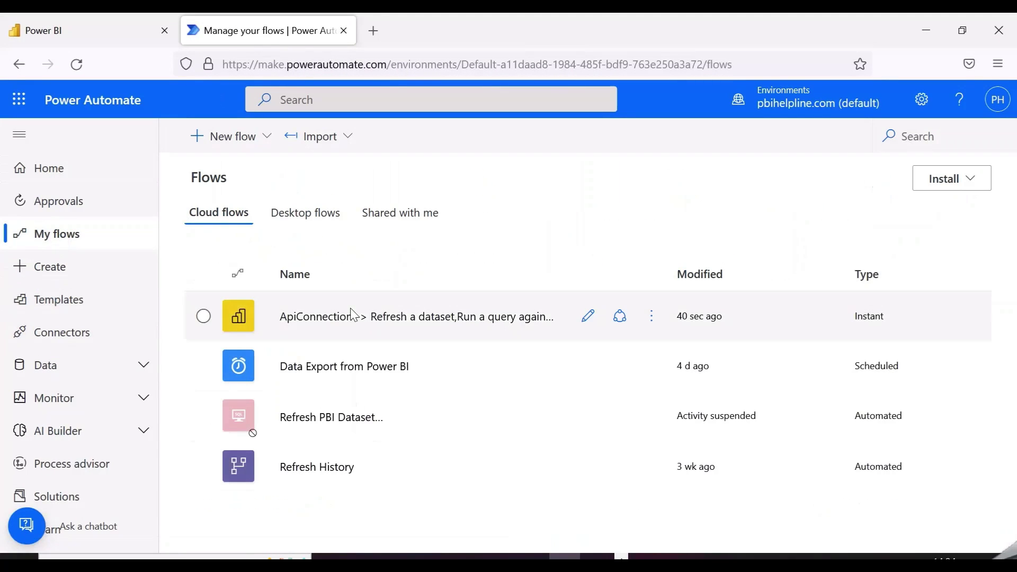
click(351, 318)
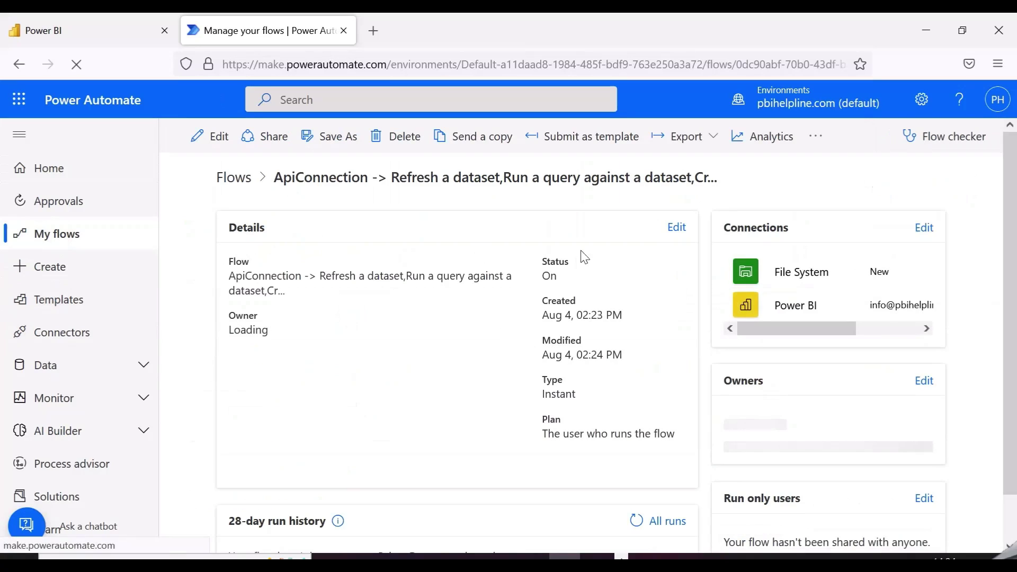
click(204, 136)
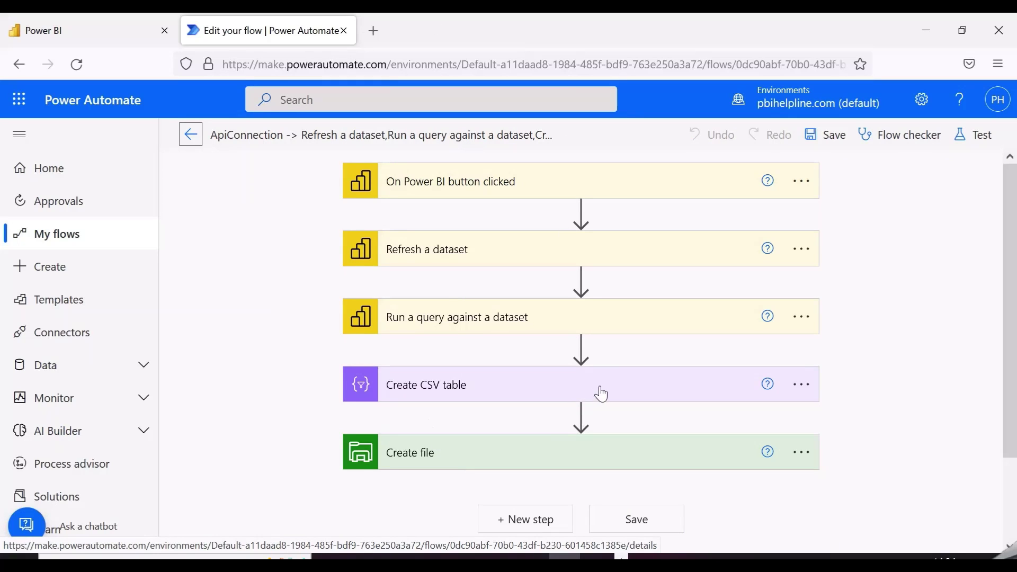
click(567, 453)
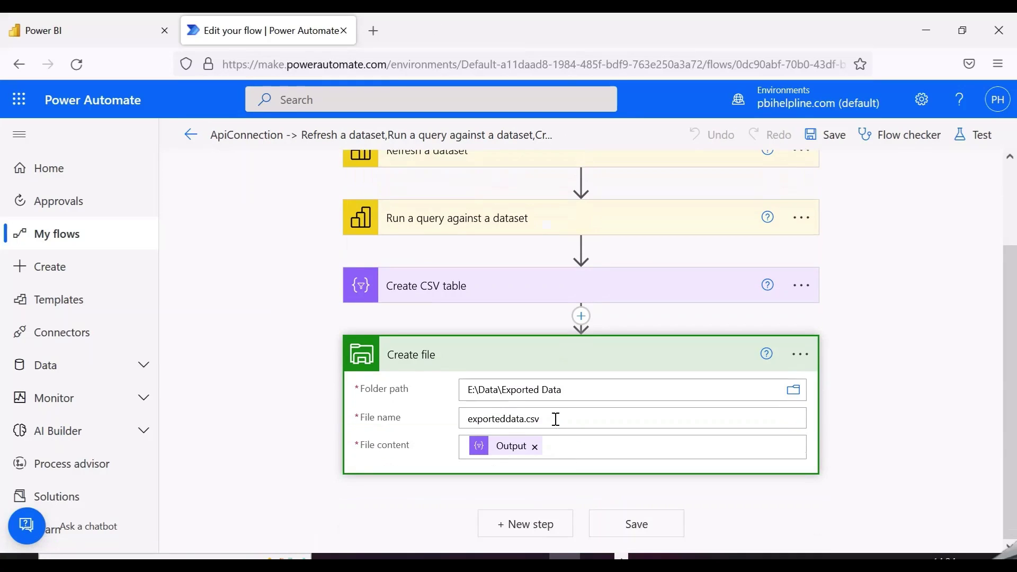
drag(550, 419, 434, 418)
Replace the file name with the expression formatDateTime(utcNow(), 'dd-MM-yyyy').
key(BackSpace)
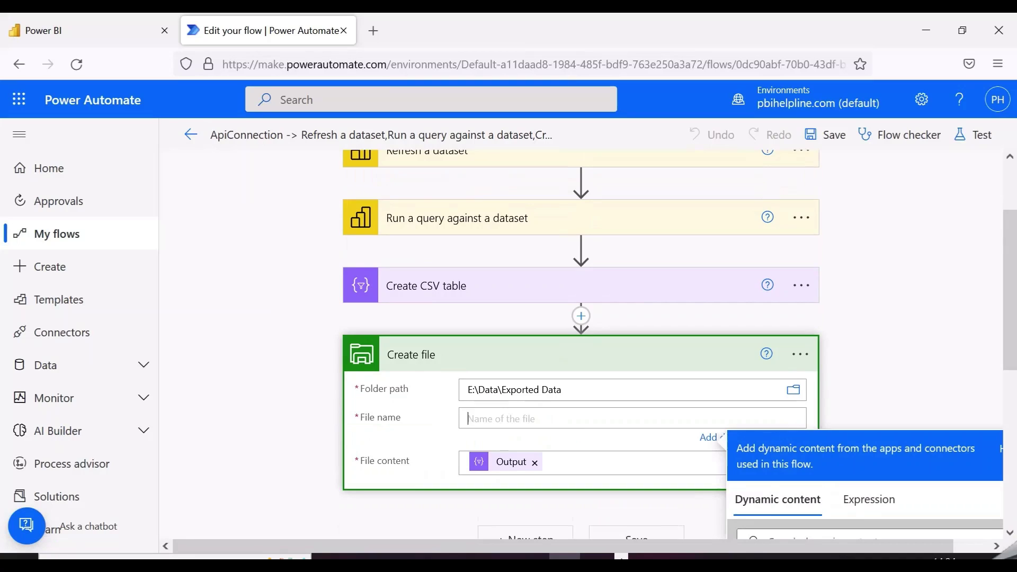
scroll(903, 368, down, 3)
click(858, 302)
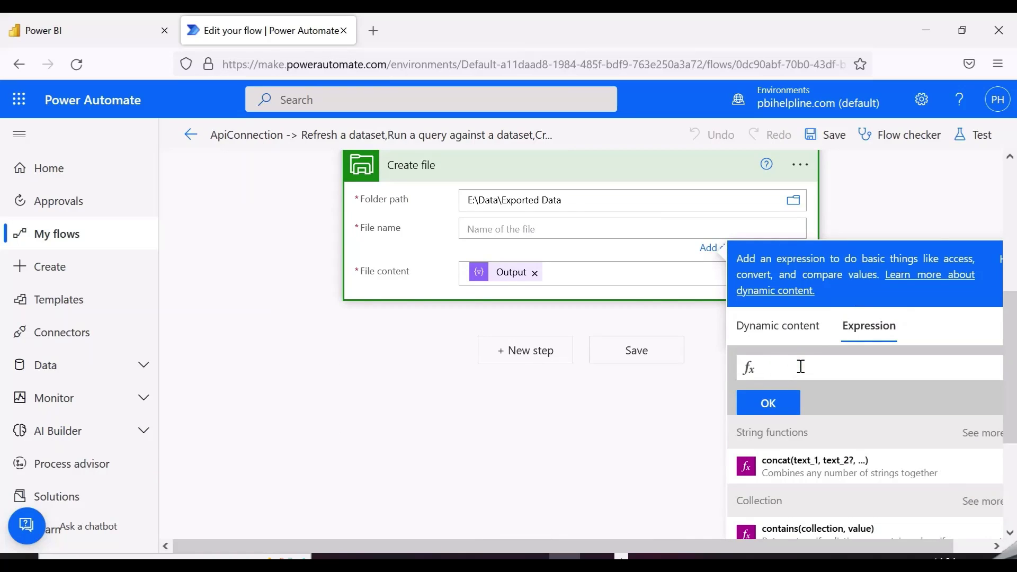
text(format)
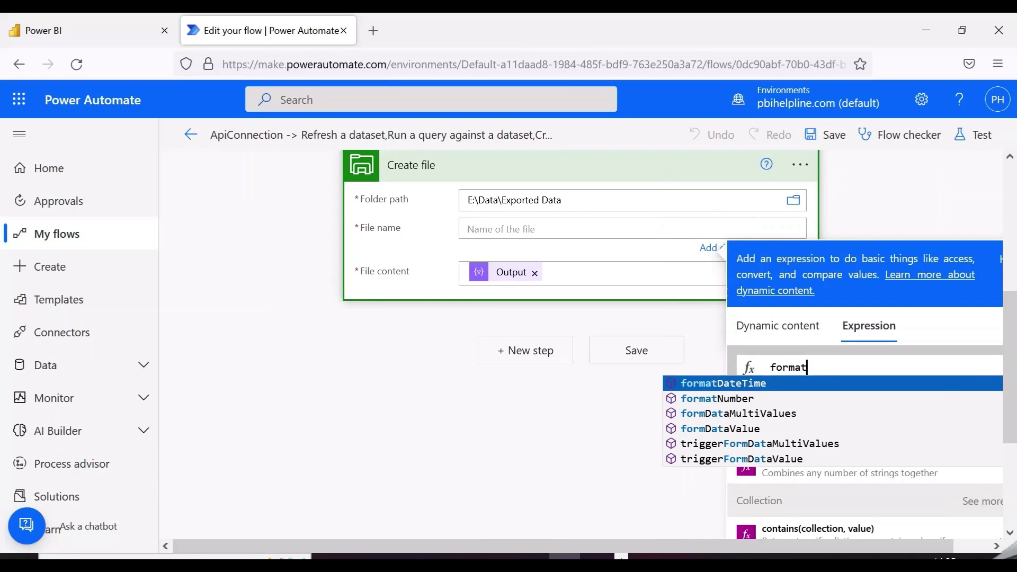
key(Return)
text((utcn)
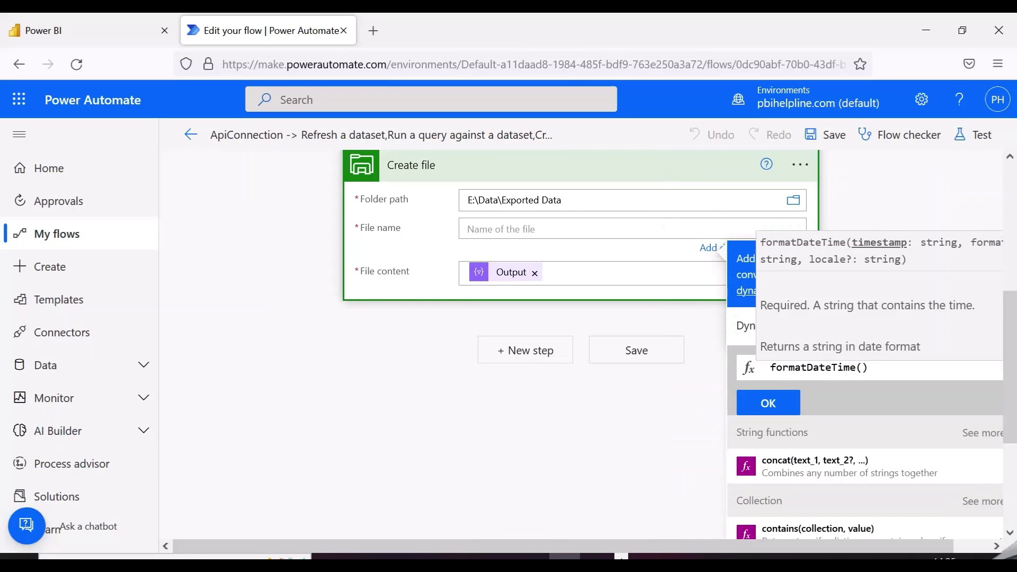
key(Return)
text(())
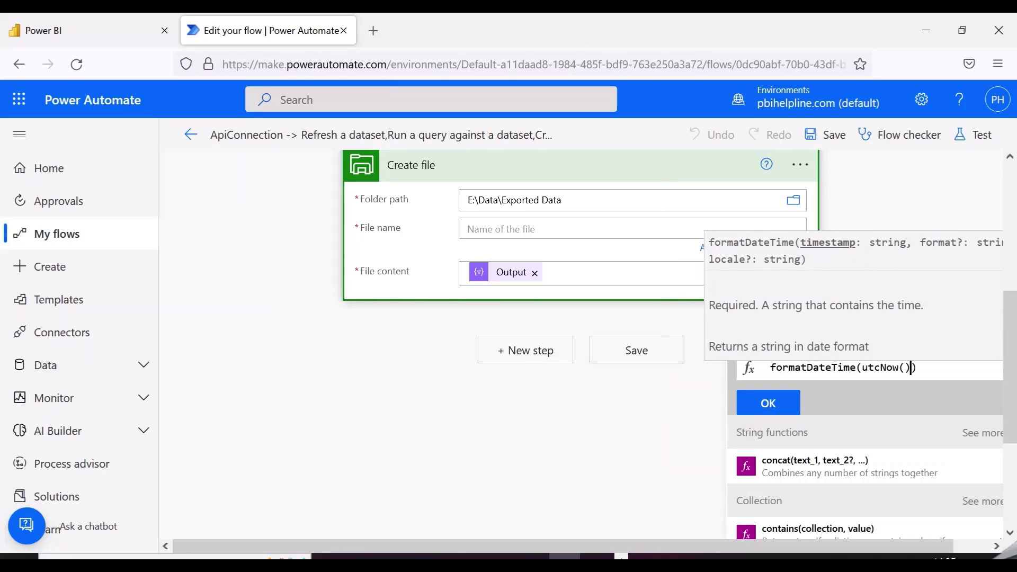
text(, )
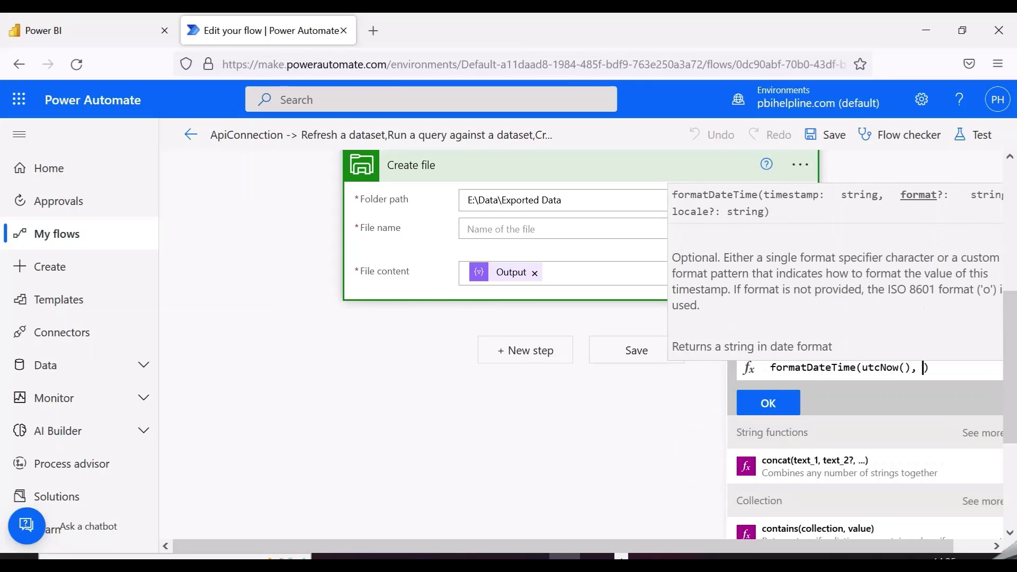
text('dd-MM-yyyy)
click(783, 409)
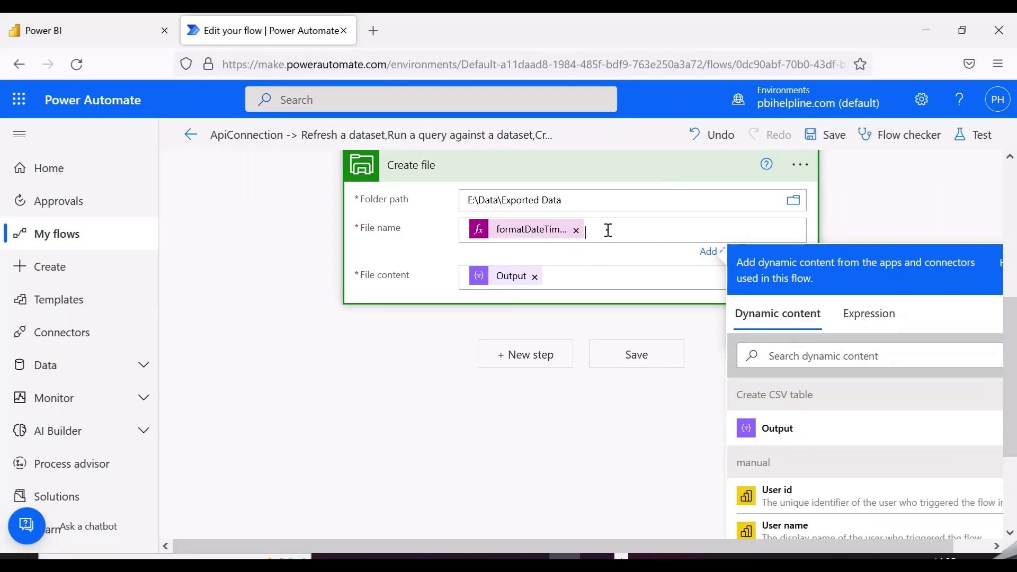
Append _exported.csv after the date expression, save the flow, and return to Power BI Desktop.
text(_exported.csv)
click(618, 439)
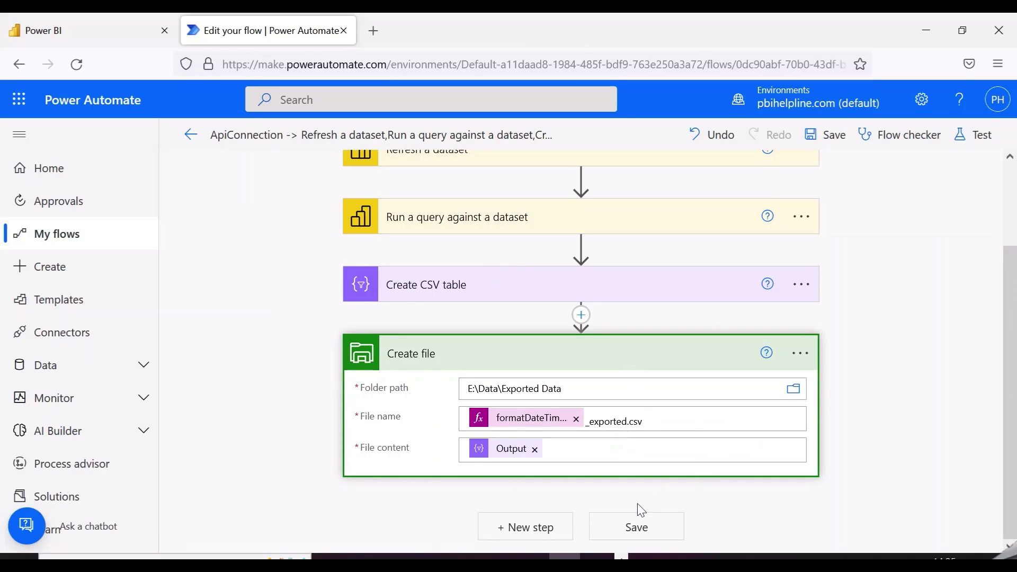
click(622, 525)
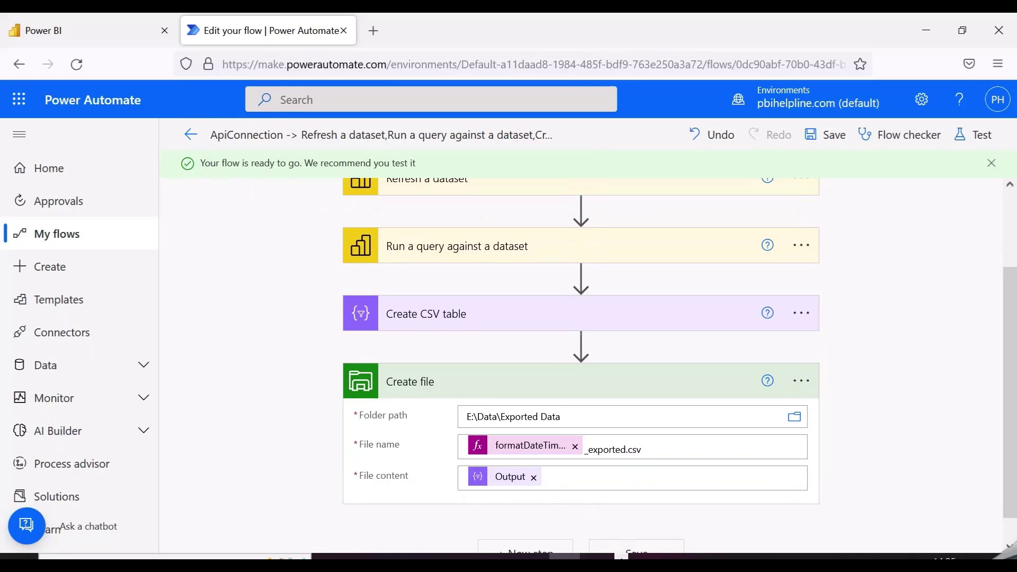
click(410, 556)
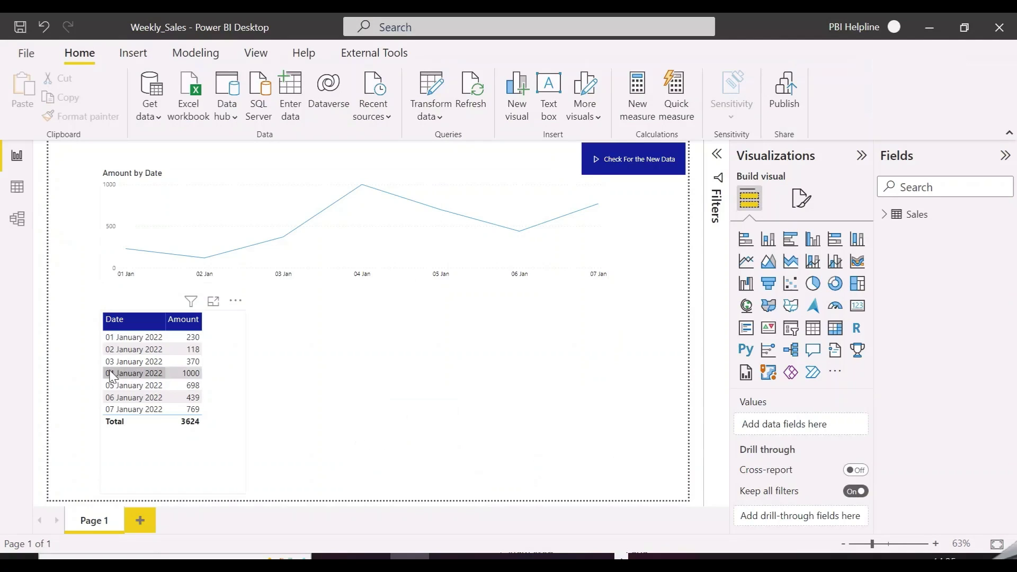
Trigger the Check For the New Data button to export the sales table to CSV.
click(655, 170)
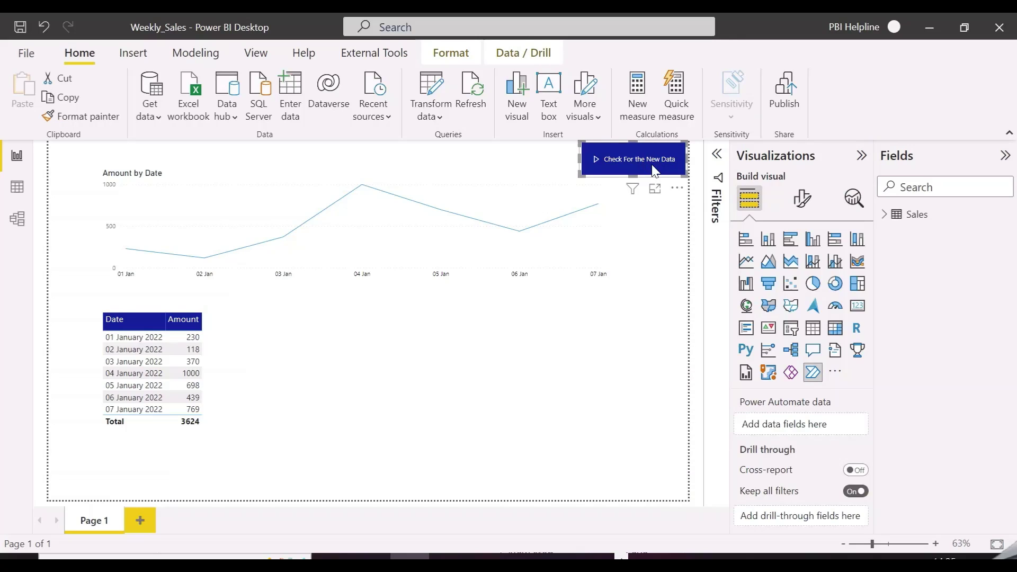
ctrl+click(632, 160)
Check the exported CSV's seven dated SumAmount rows in Excel and copy the Exported Data folder path.
click(469, 556)
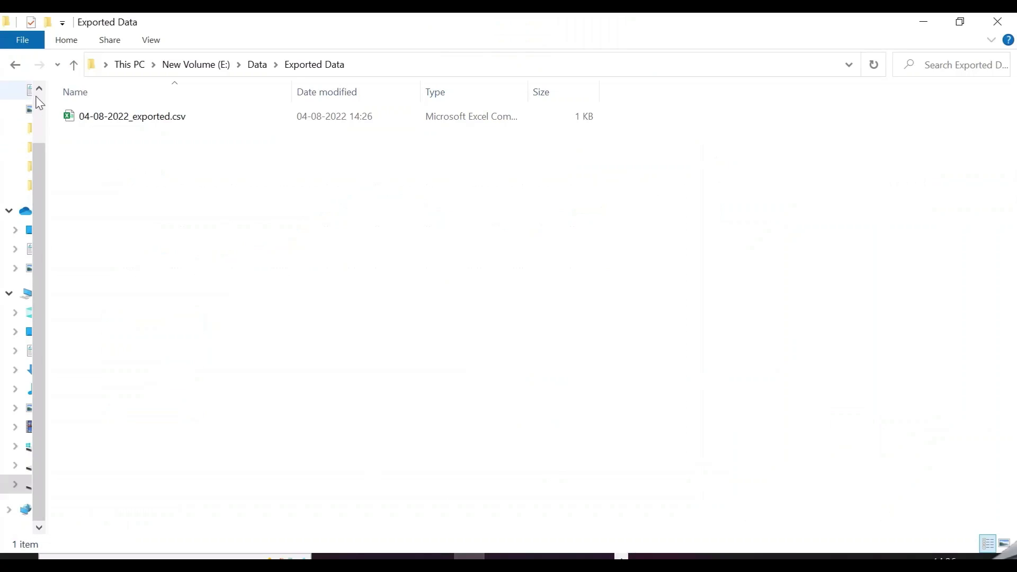
double_click(156, 119)
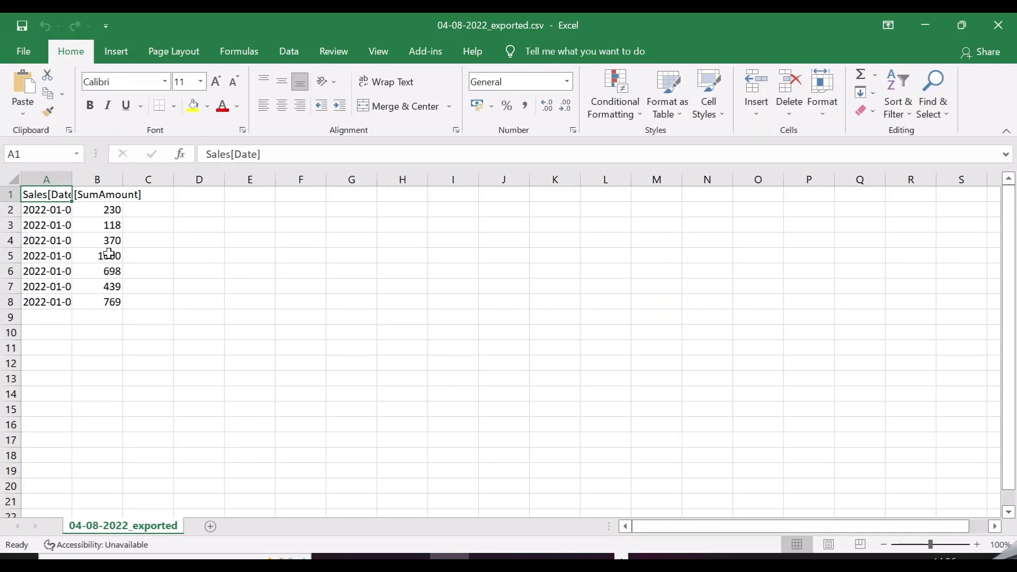
key(alt+Tab)
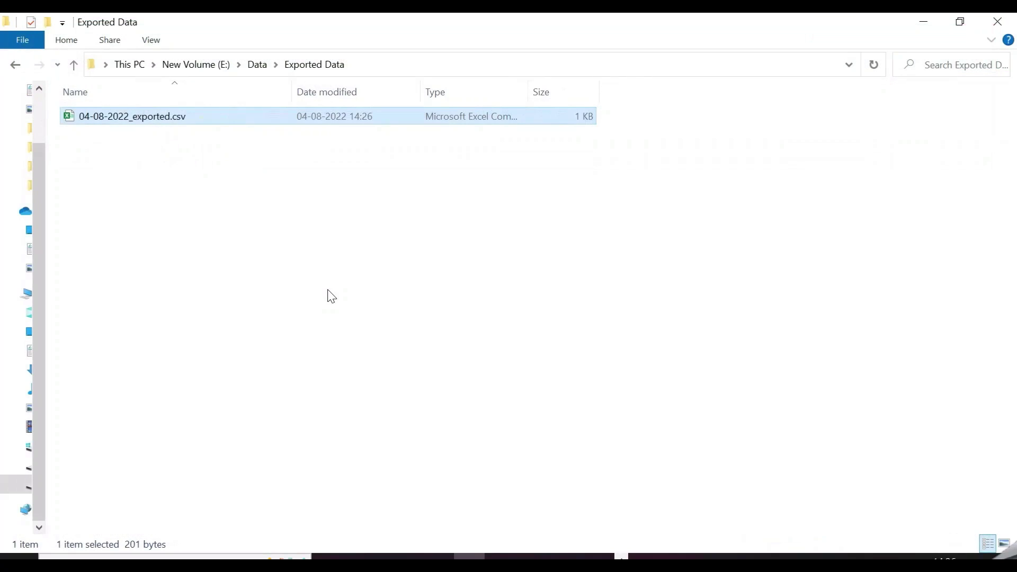
click(478, 554)
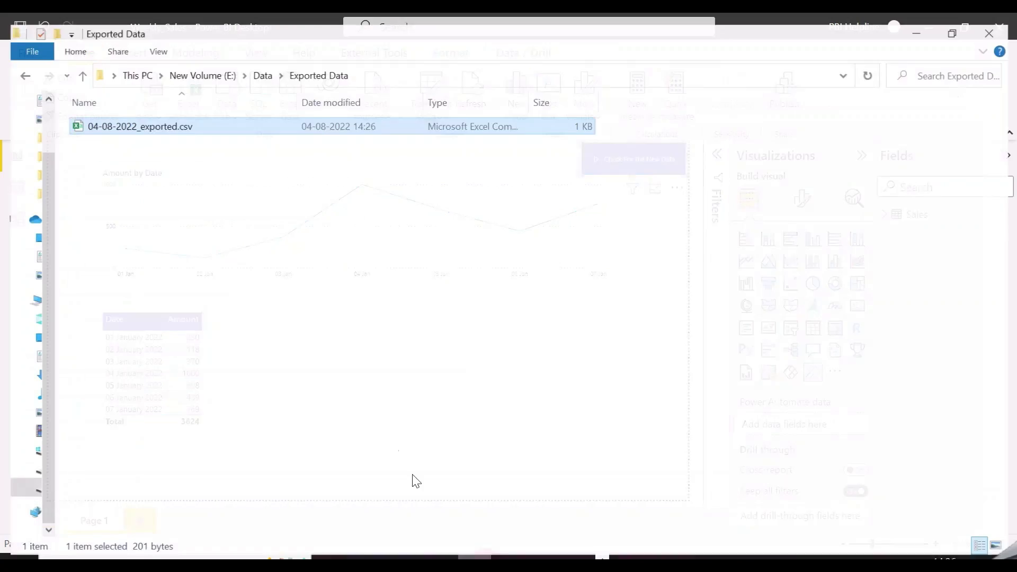
click(474, 555)
click(412, 60)
key(ctrl+c)
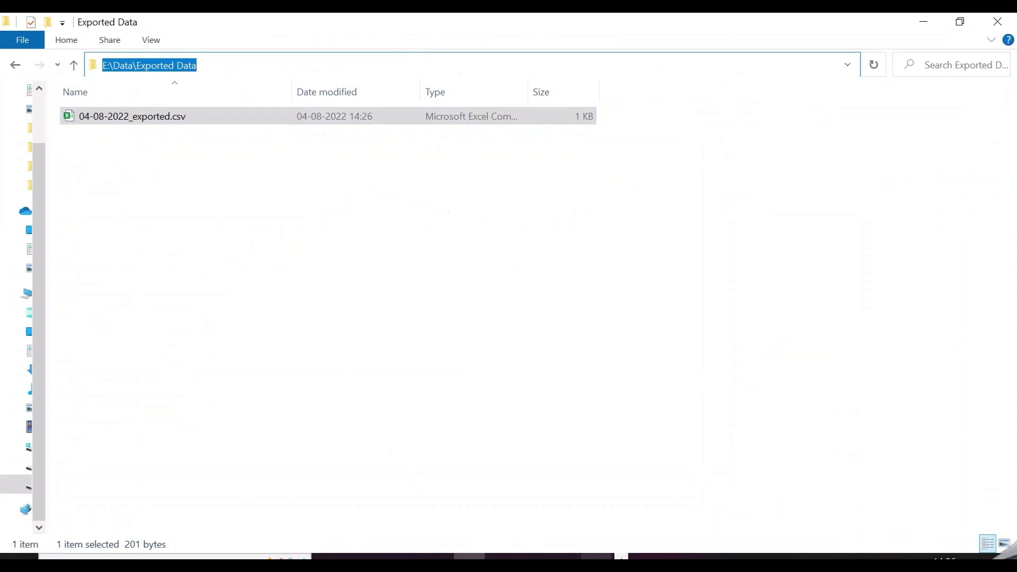
click(460, 556)
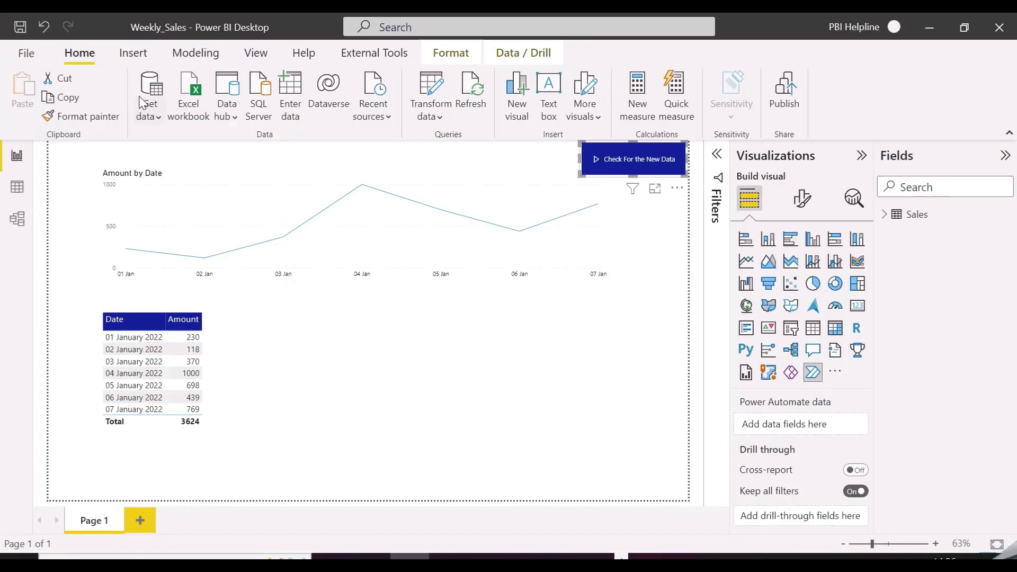
Connect a Folder query to E:\Data\Exported Data and combine its CSV files with Combine & Transform Data.
click(150, 112)
click(198, 470)
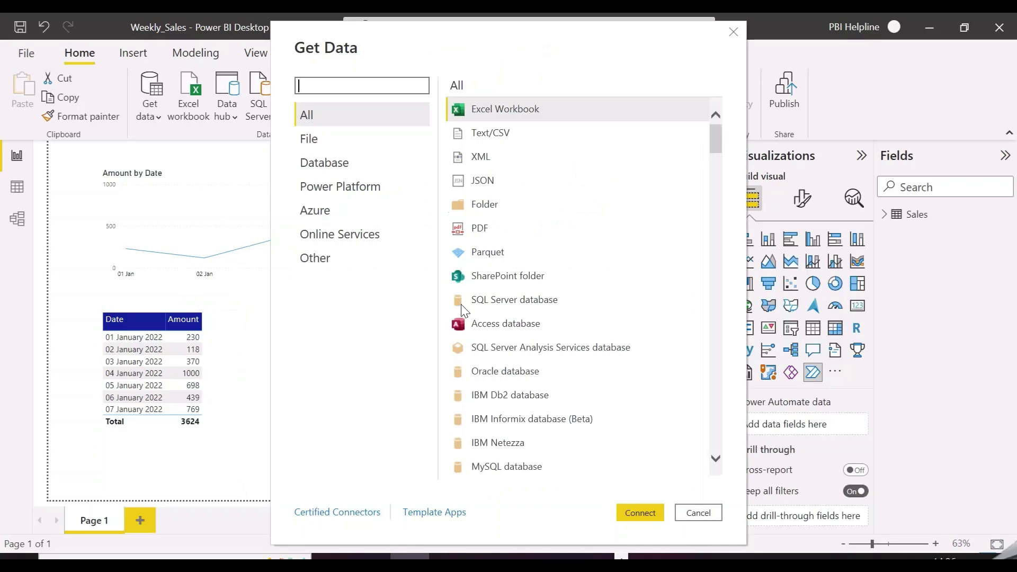
click(491, 204)
double_click(491, 204)
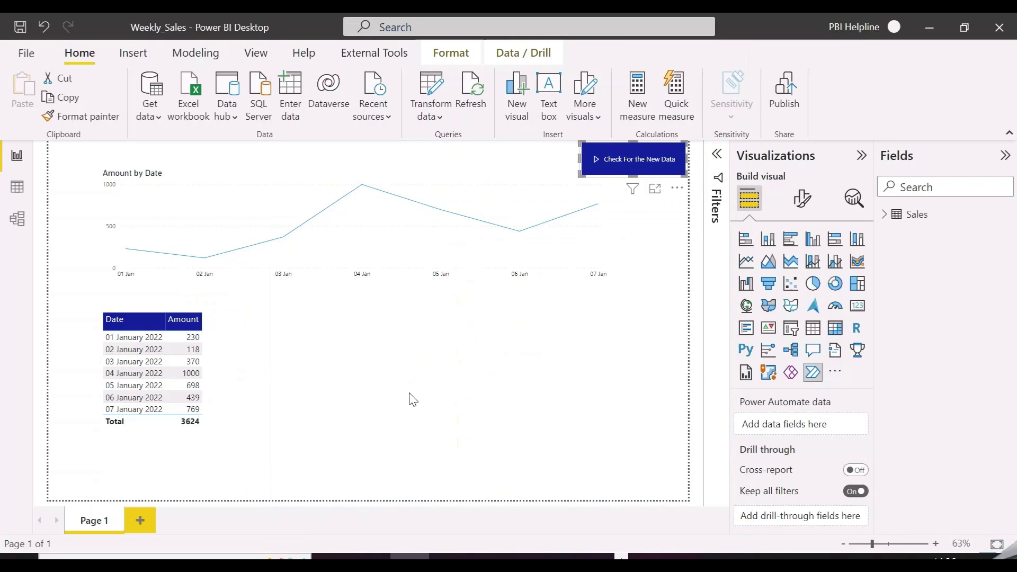
click(407, 267)
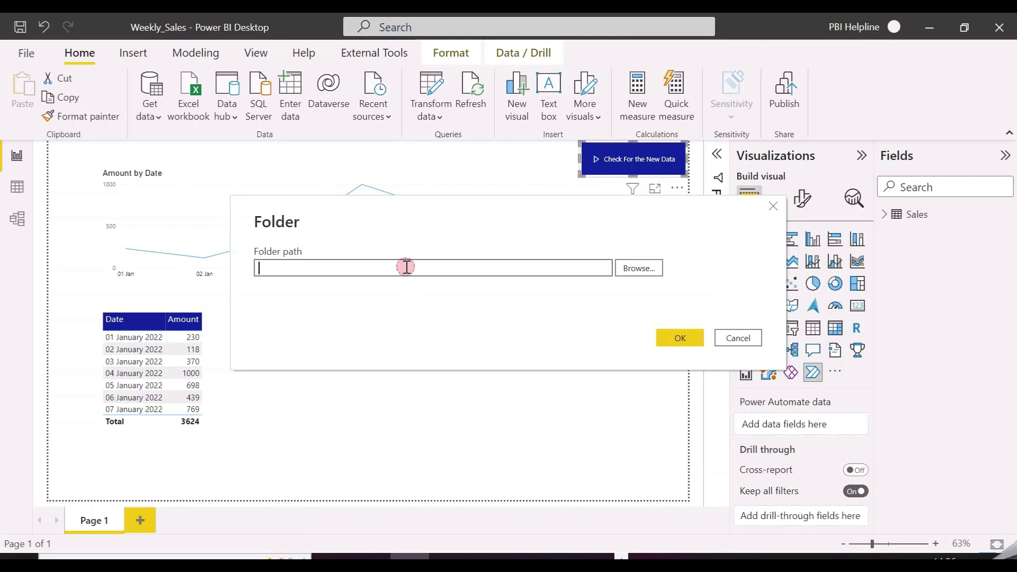
key(ctrl+v)
click(670, 333)
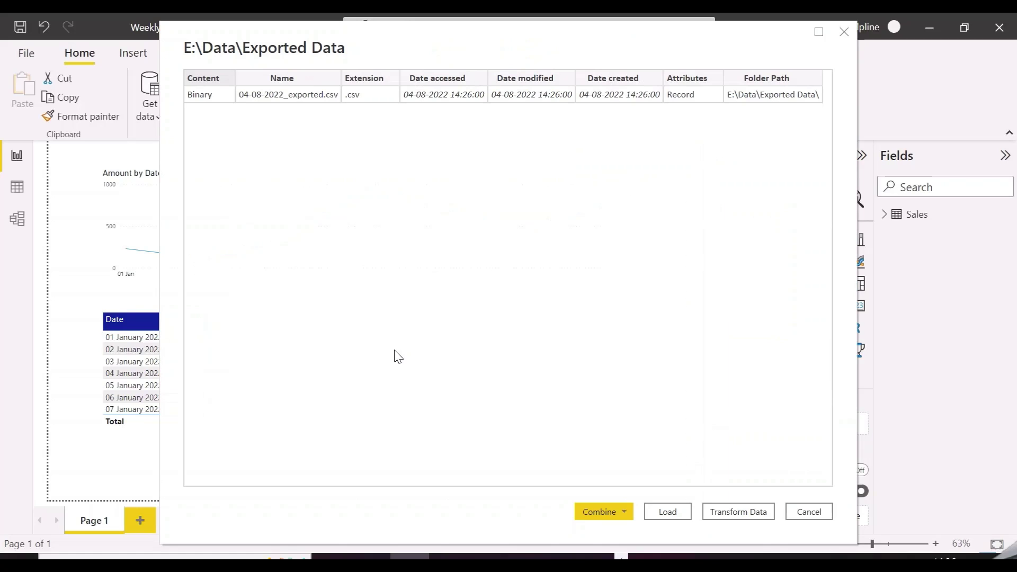
click(587, 509)
click(609, 523)
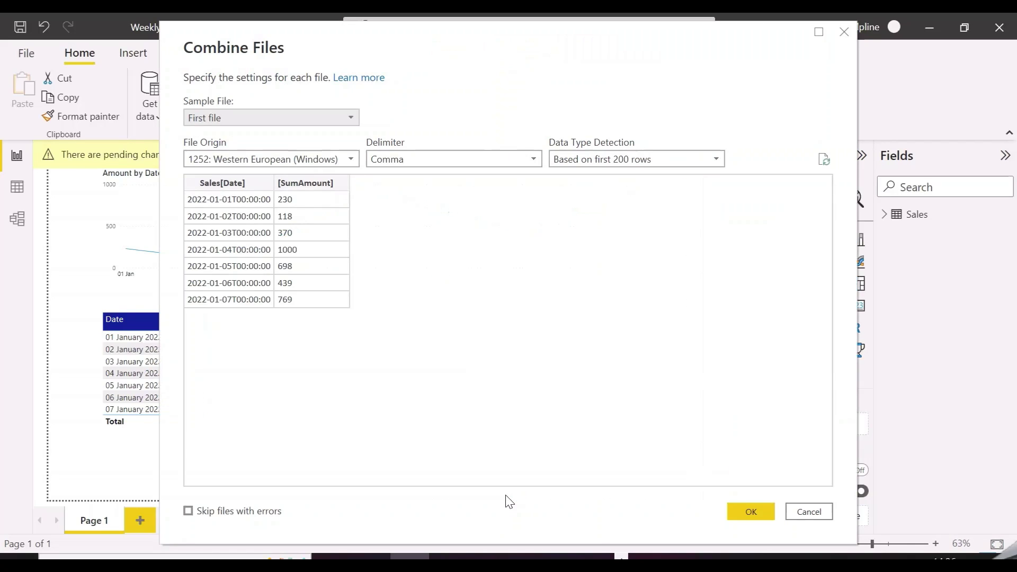
click(737, 513)
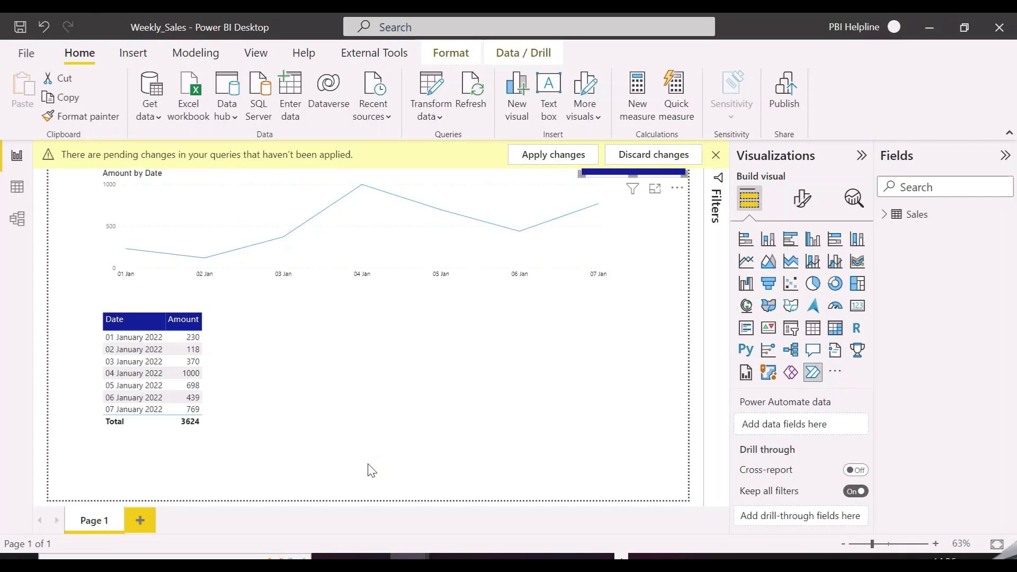
In Exported Data, remove Source.Name, rename columns to Date and Amount, and make Date a Date type.
mouse_move(442, 554)
click(460, 520)
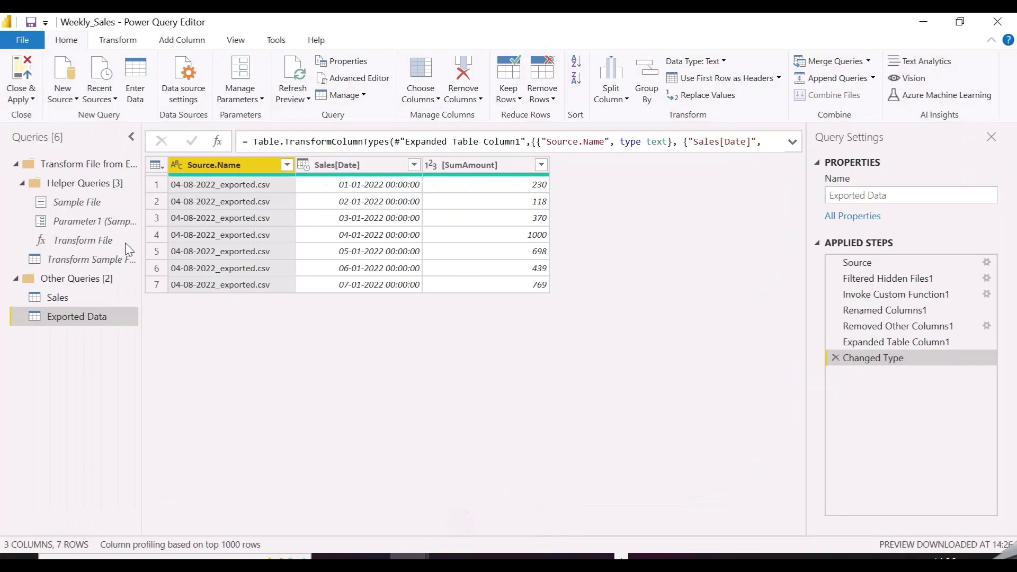
right_click(234, 161)
click(287, 192)
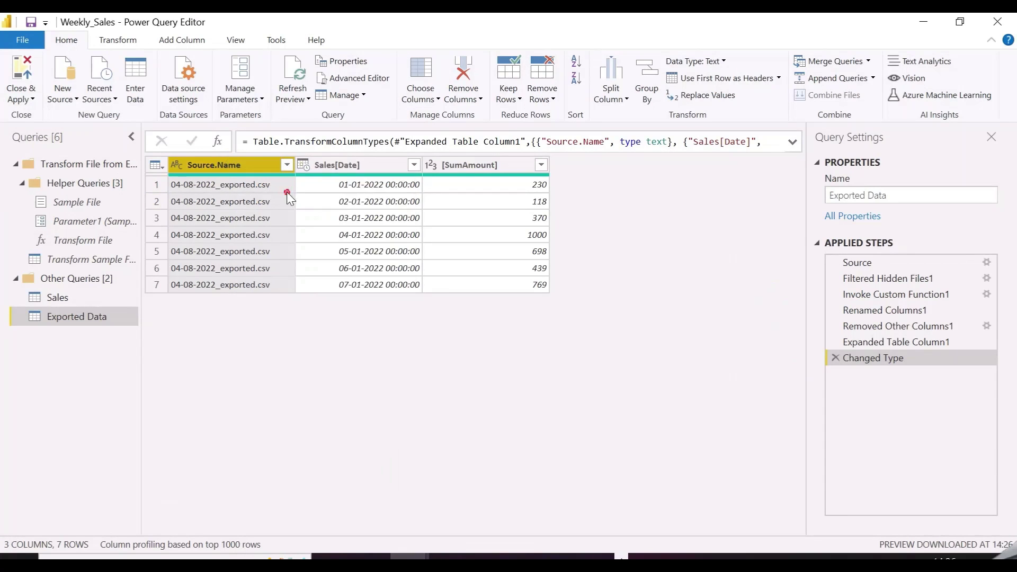
double_click(244, 166)
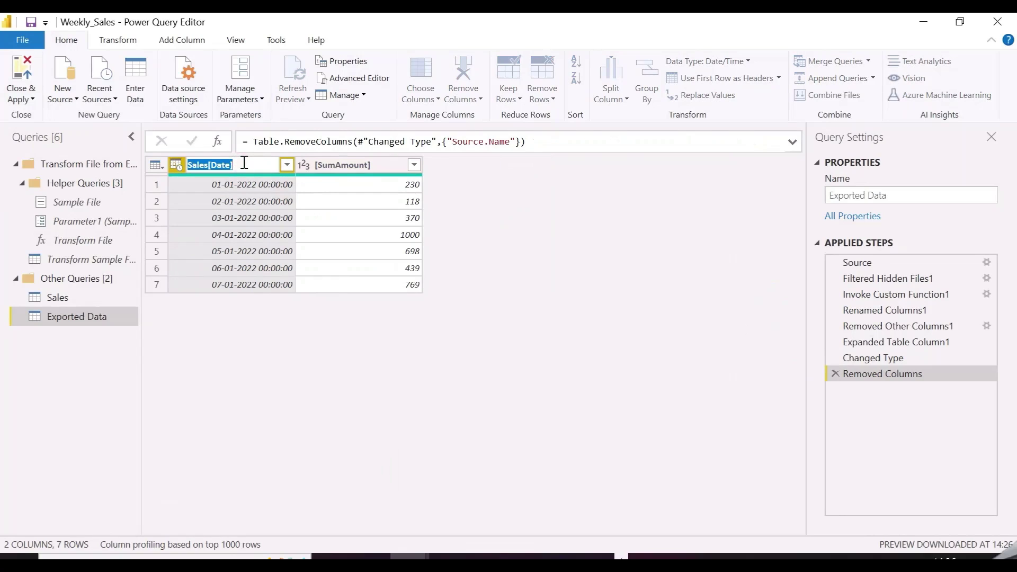
text(Date)
key(Return)
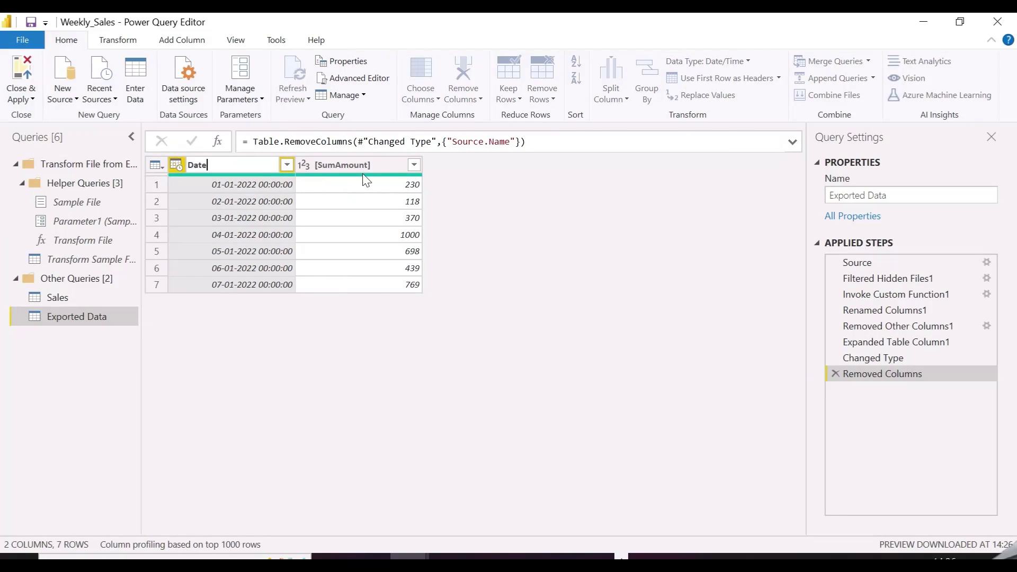
double_click(366, 166)
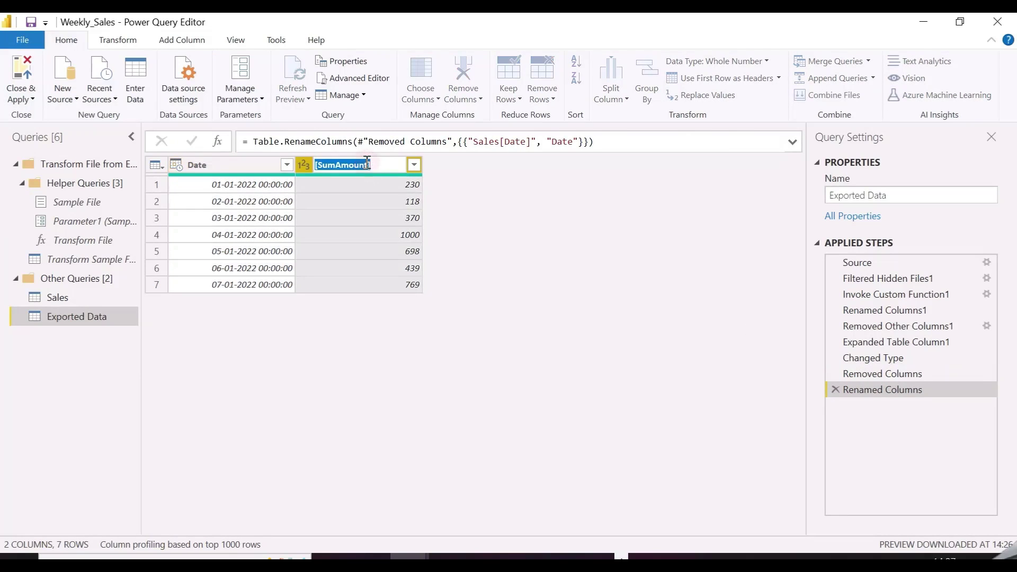
text(A)
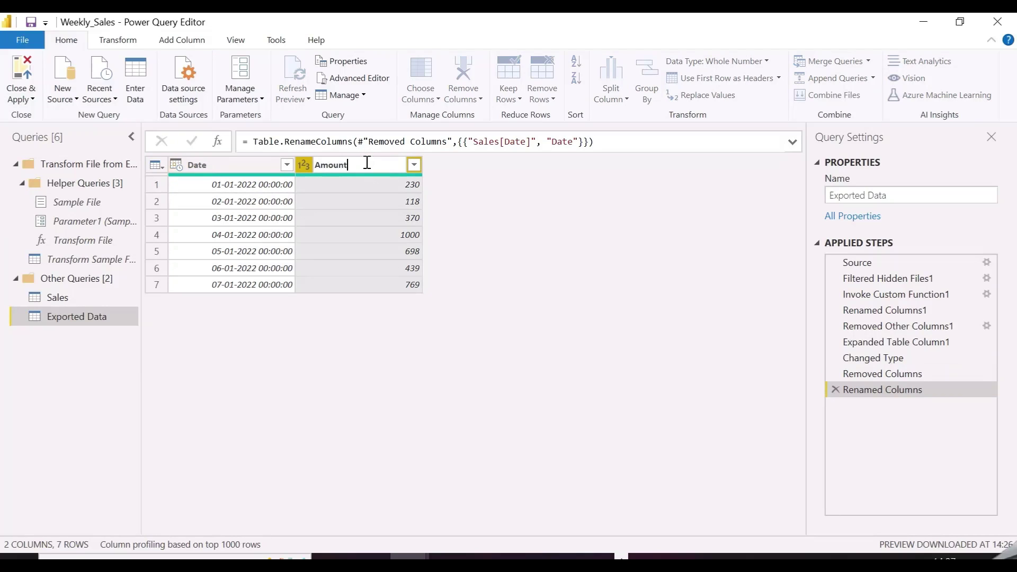
key(Return)
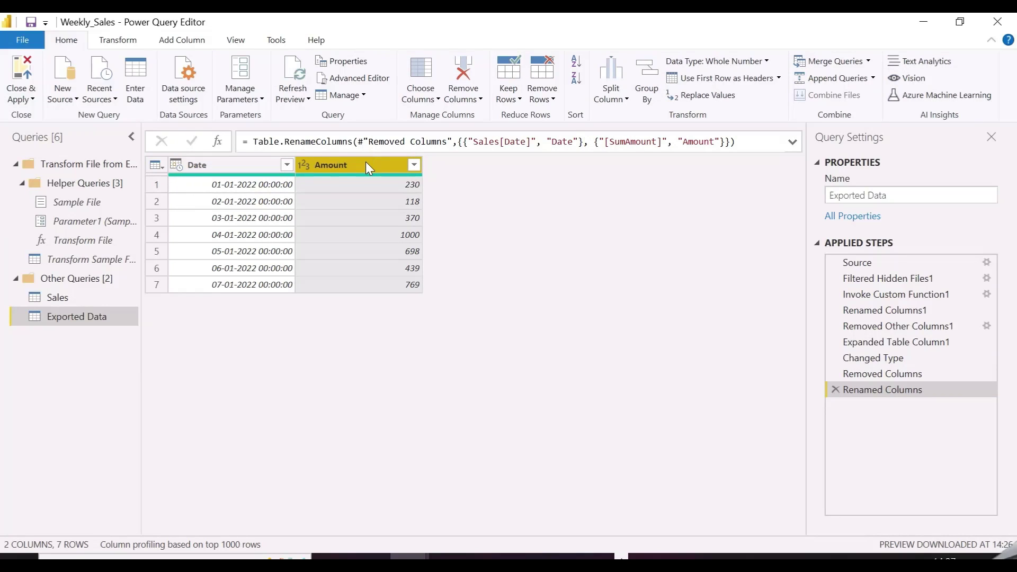
click(177, 165)
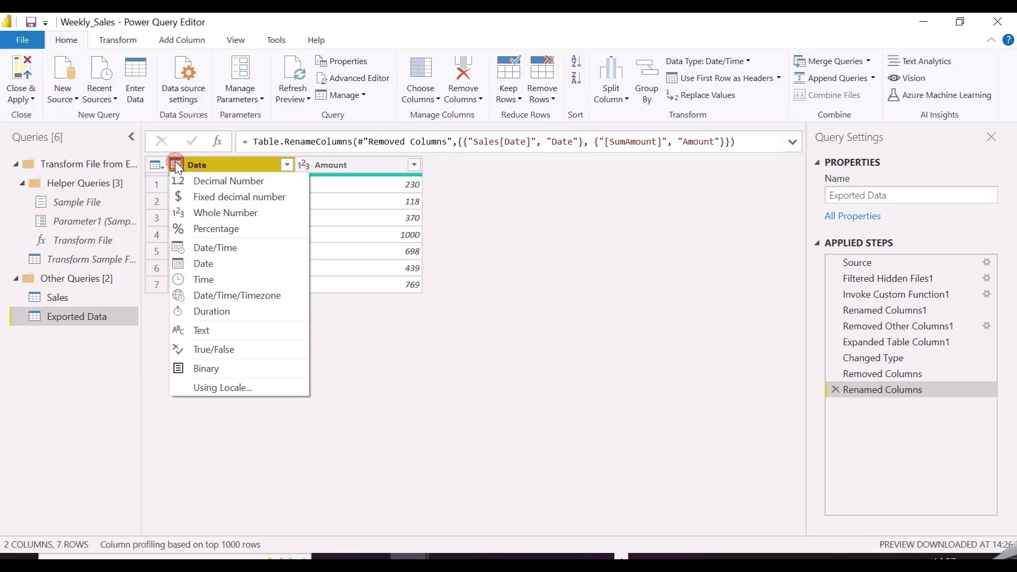
click(198, 263)
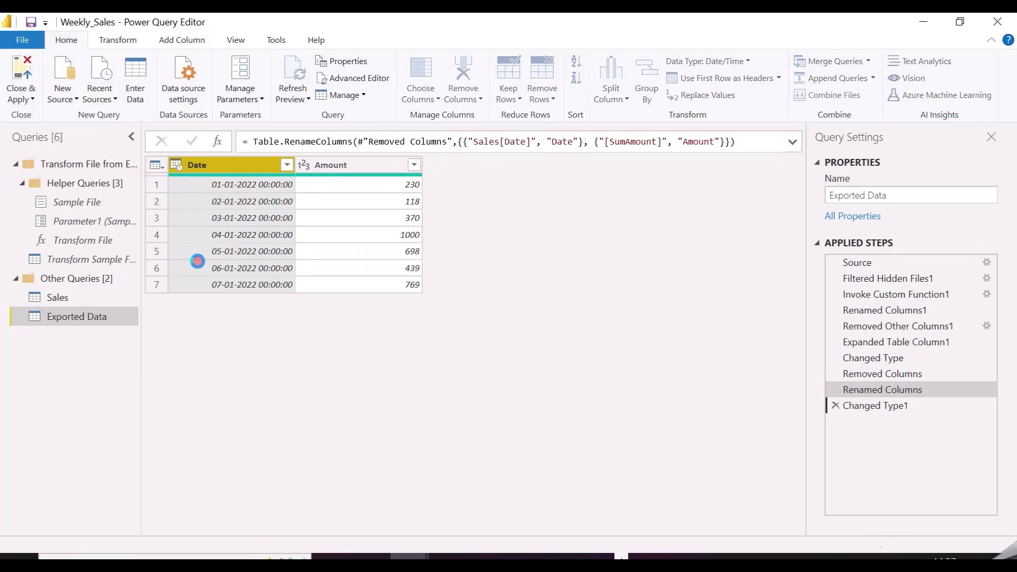
Append Exported Data to the Sales query and apply the changes to the report.
click(86, 305)
click(829, 79)
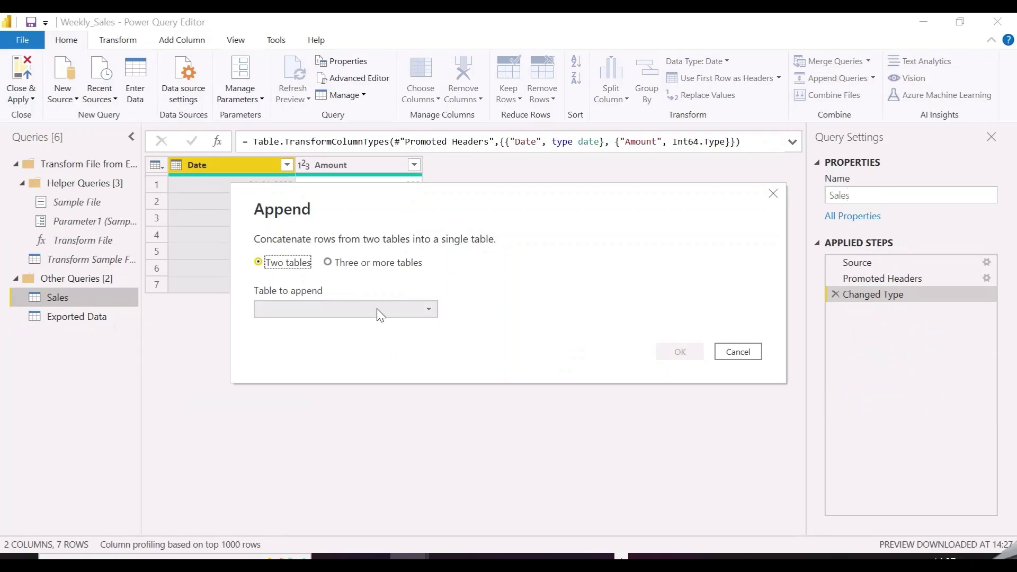
click(376, 309)
click(332, 347)
click(678, 349)
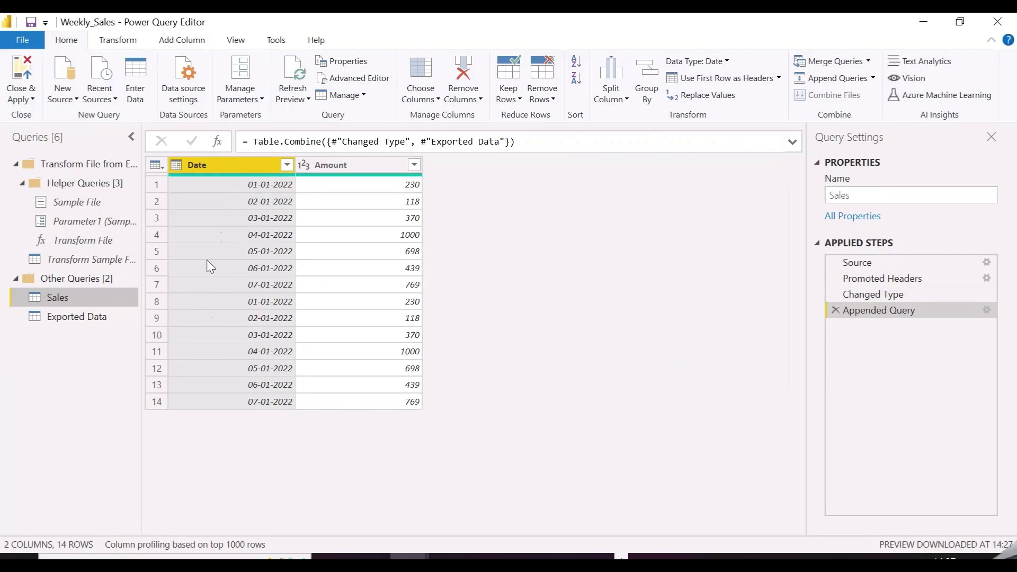
click(21, 98)
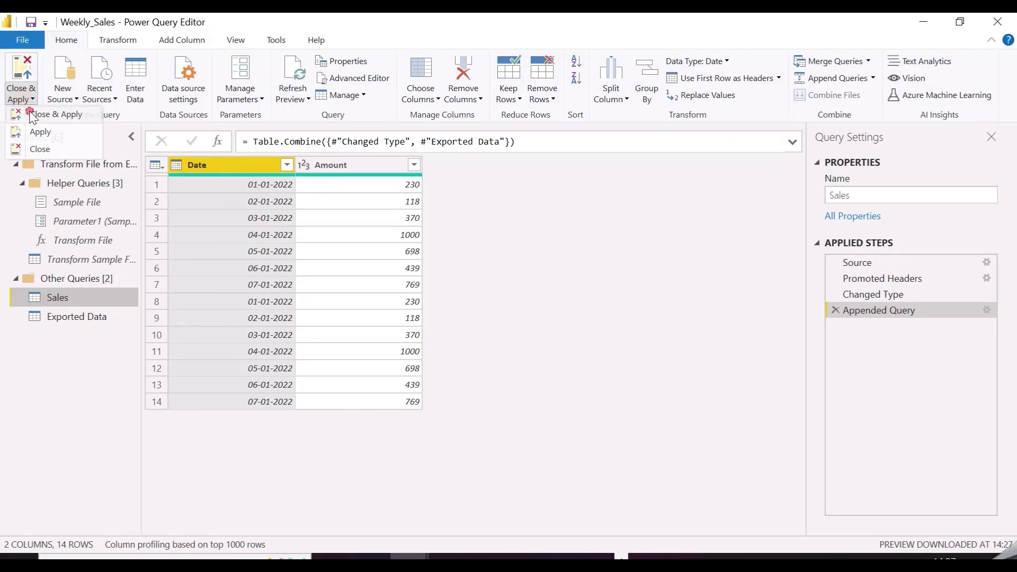
click(24, 147)
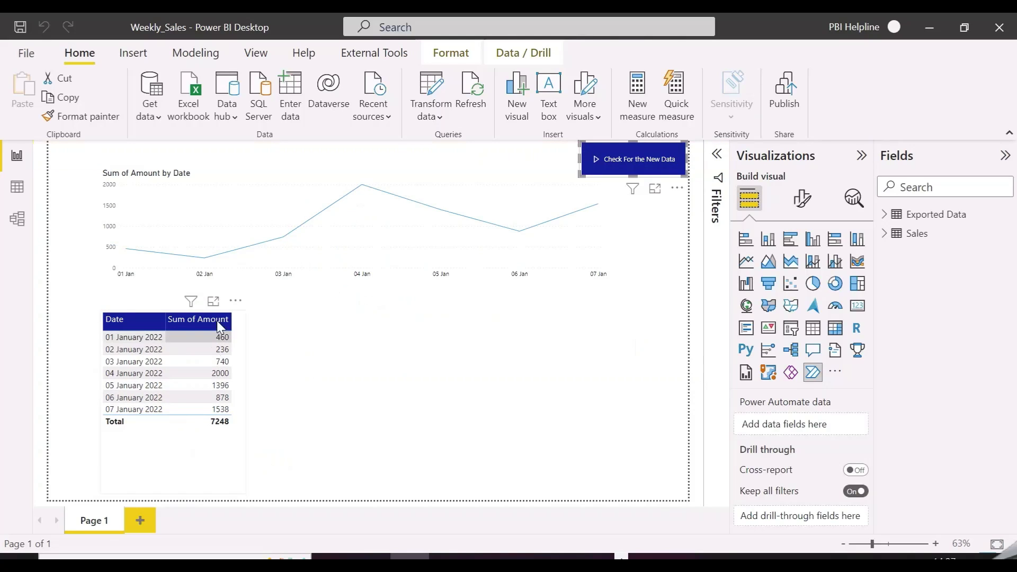
Fill column A of Sales.csv with dates 08-Jan-22 through 14-Jan-22.
key(alt+Tab)
text(08 jan 2022)
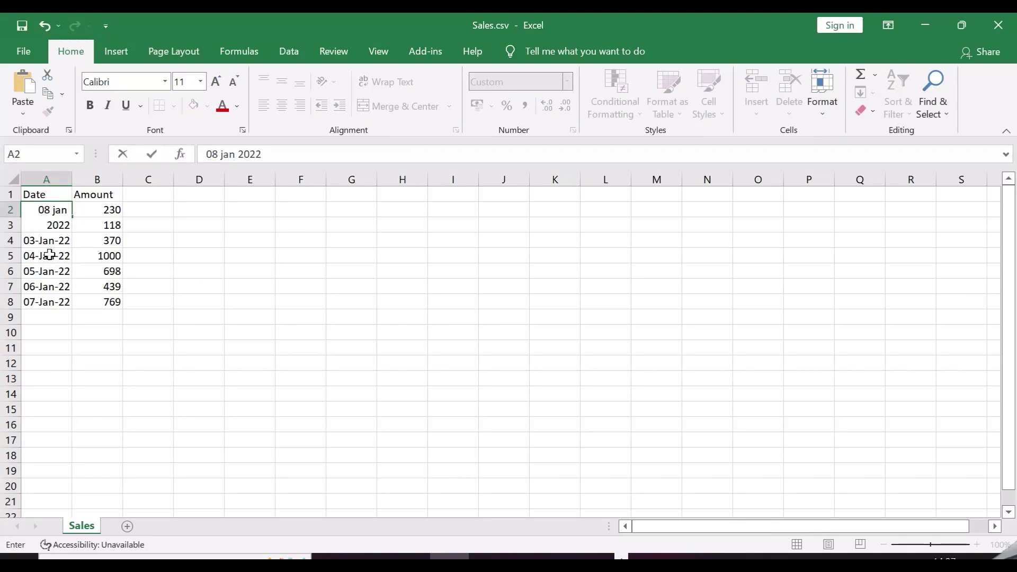
click(341, 362)
click(62, 210)
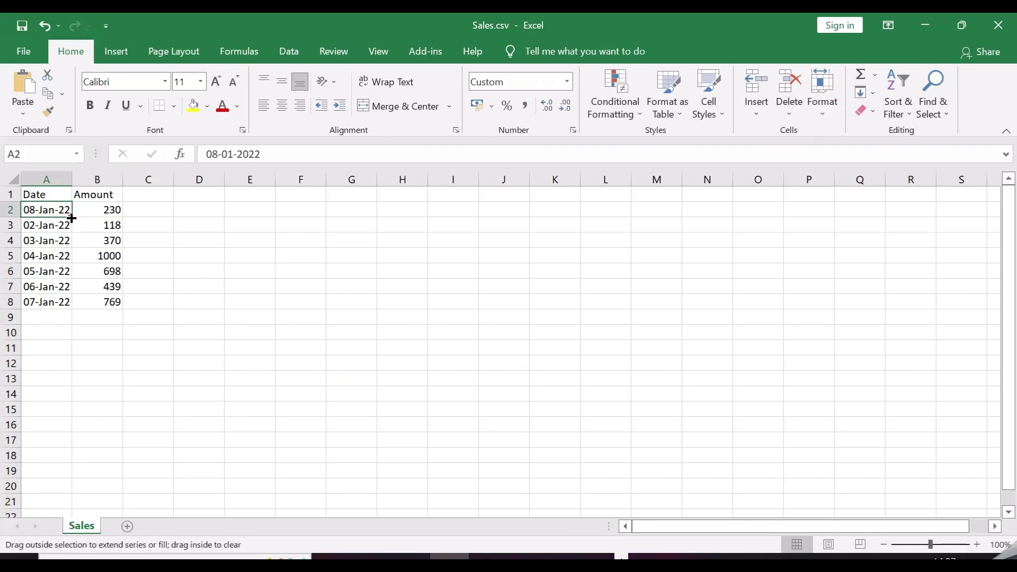
drag(72, 218, 71, 308)
Fill B2:B8 with =RANDBETWEEN(300,2000) and close Excel.
click(106, 212)
double_click(242, 156)
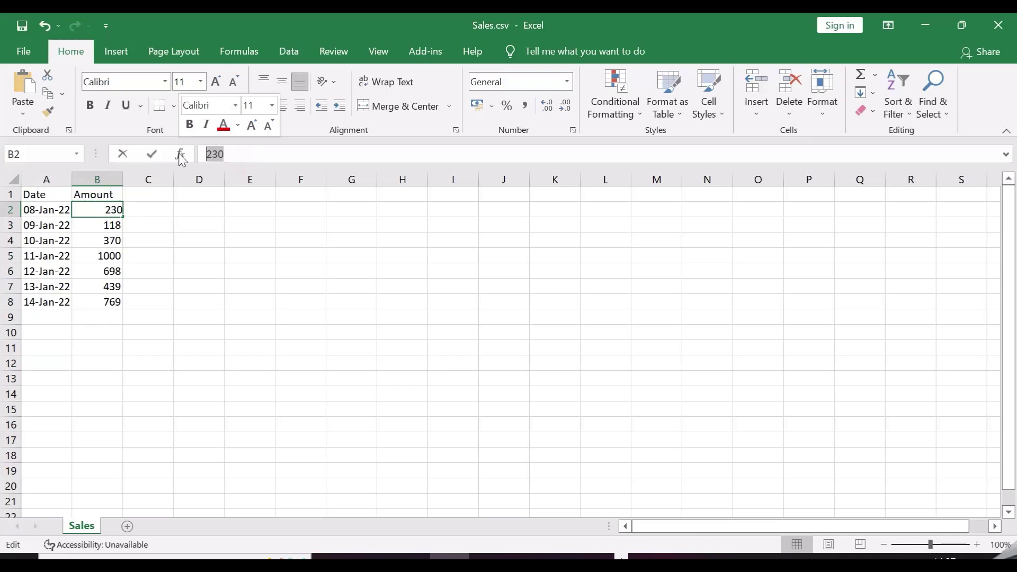
text(=rand)
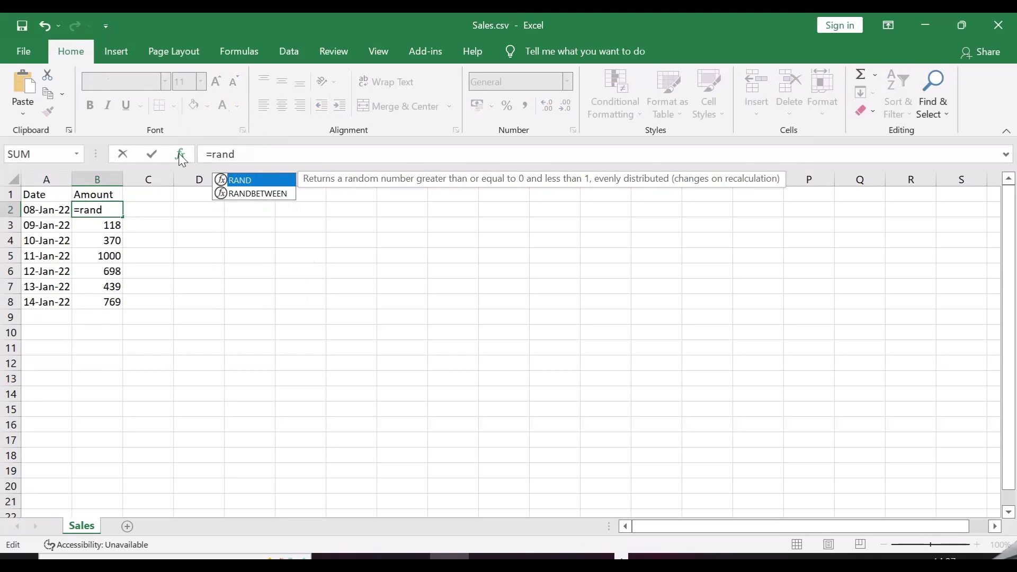
key(Down)
key(Tab)
text(3)
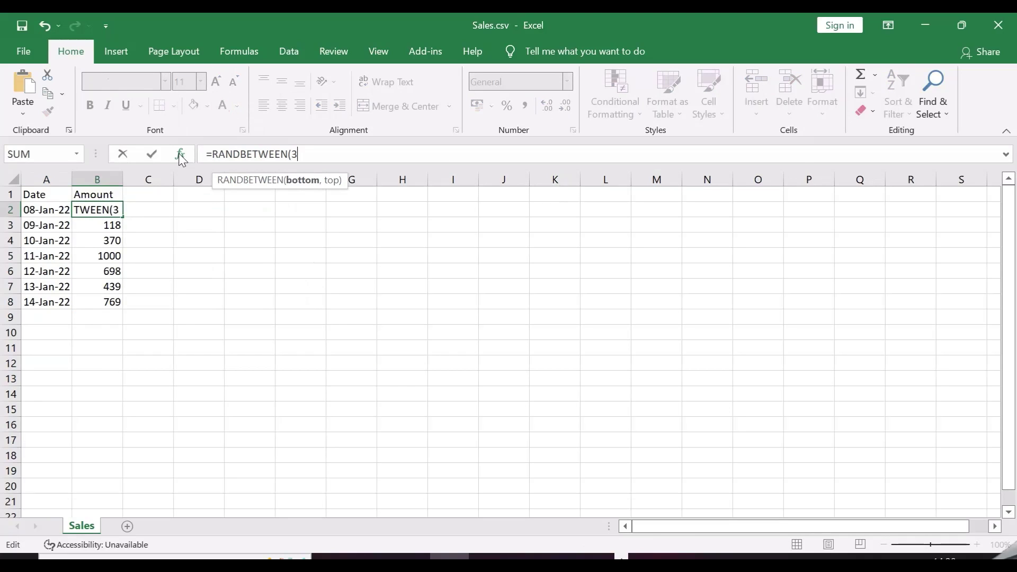
text(00,2000)
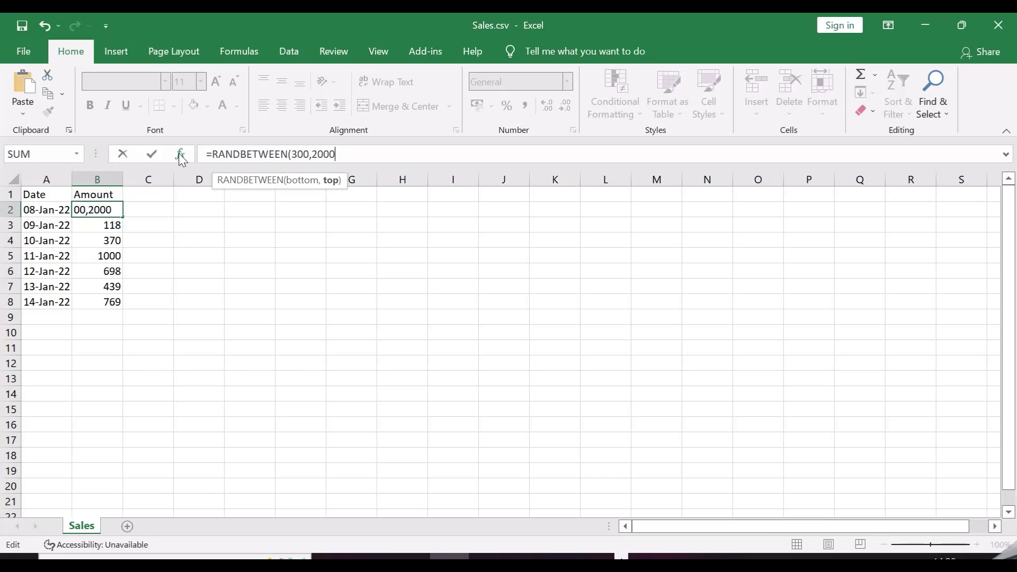
text())
key(Return)
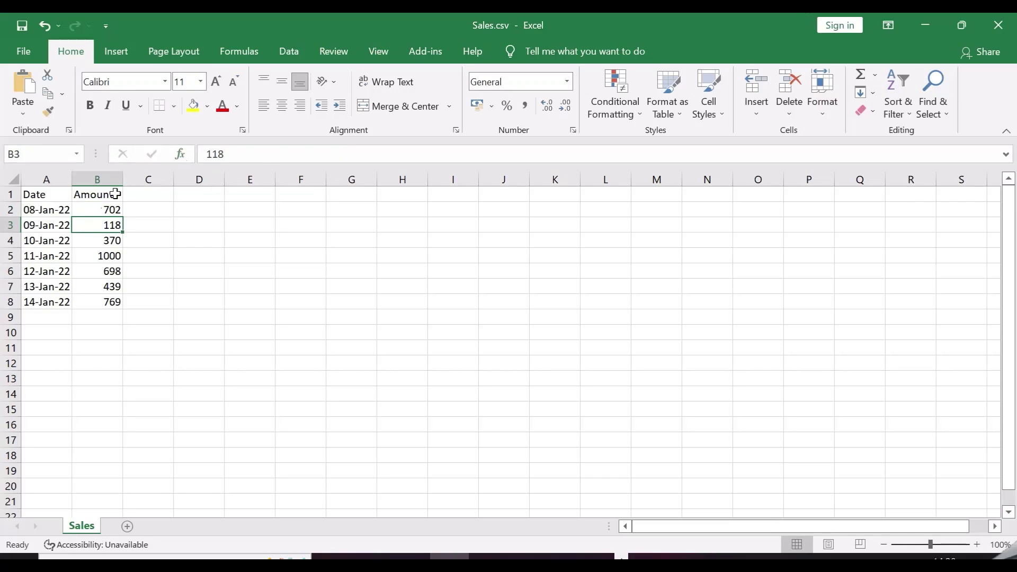
click(103, 209)
double_click(122, 216)
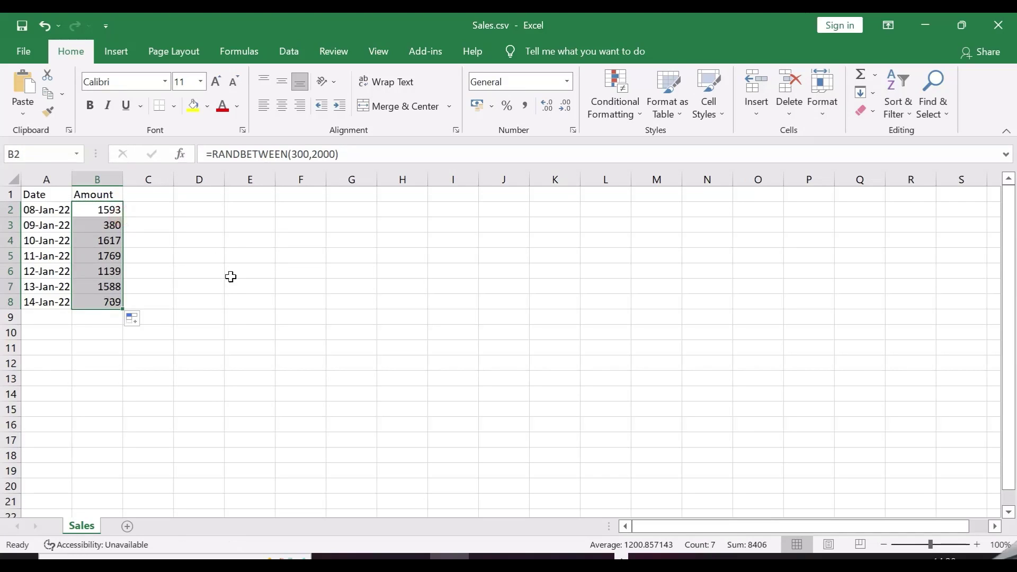
click(229, 274)
click(37, 258)
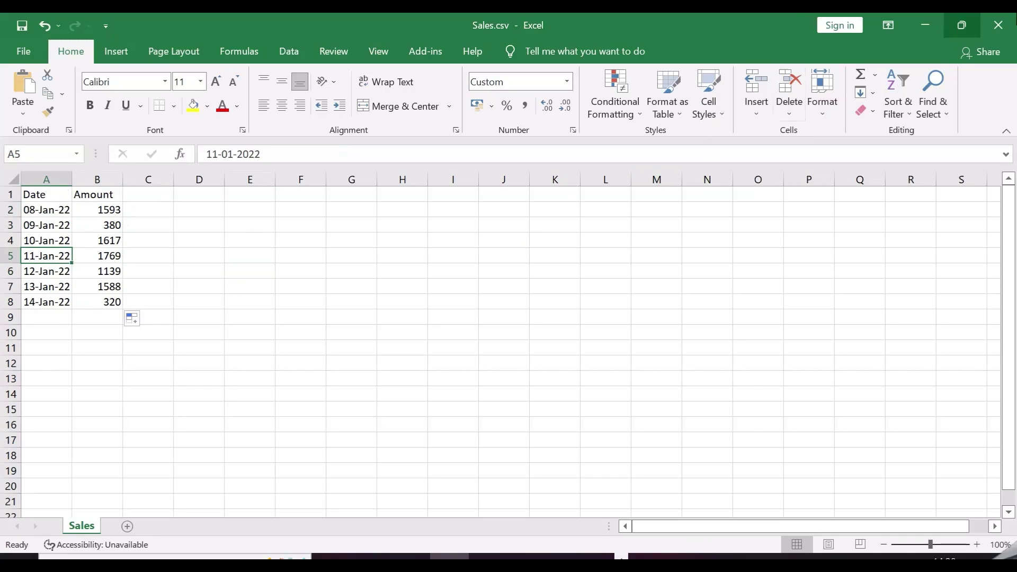
click(998, 25)
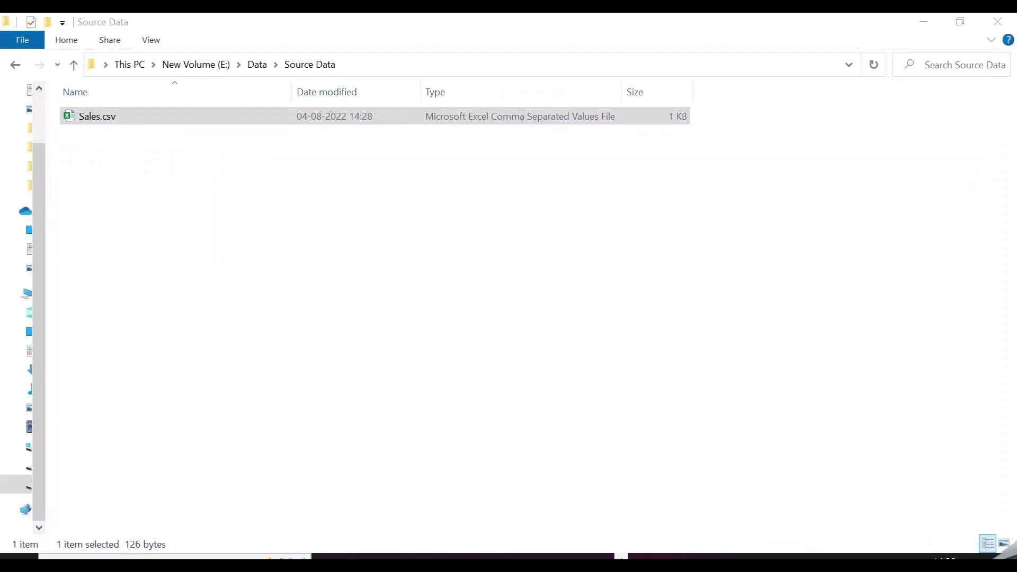
Run the Check For the New Data flow and refresh, so the report covers 01–14 Jan totalling 12030.
click(410, 556)
click(493, 424)
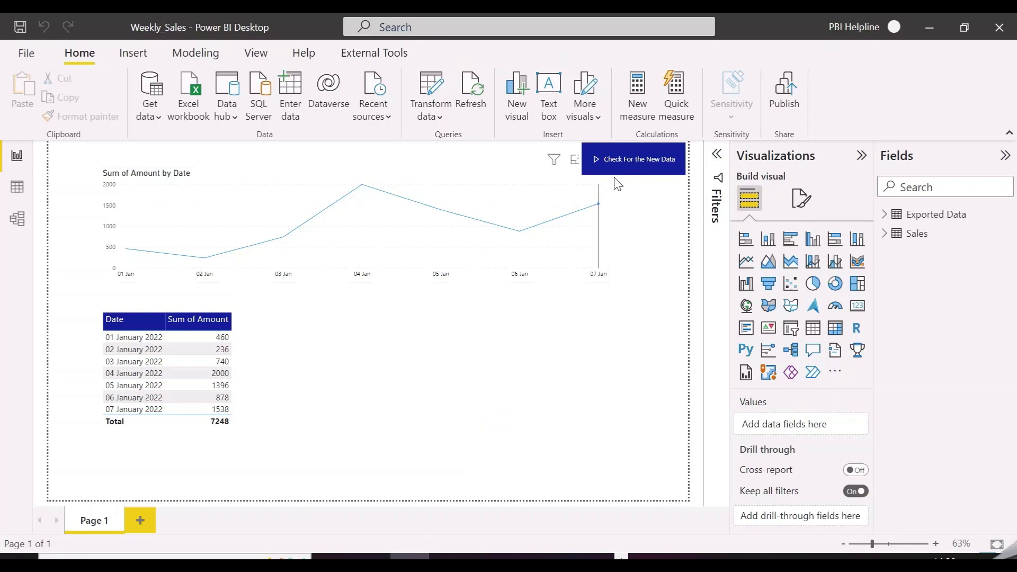
ctrl+click(624, 161)
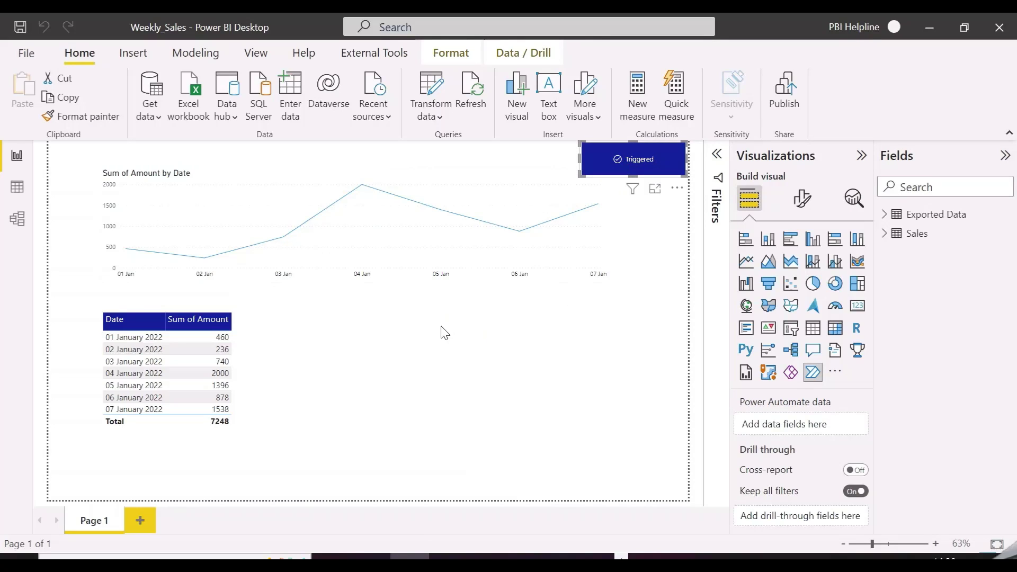
click(469, 100)
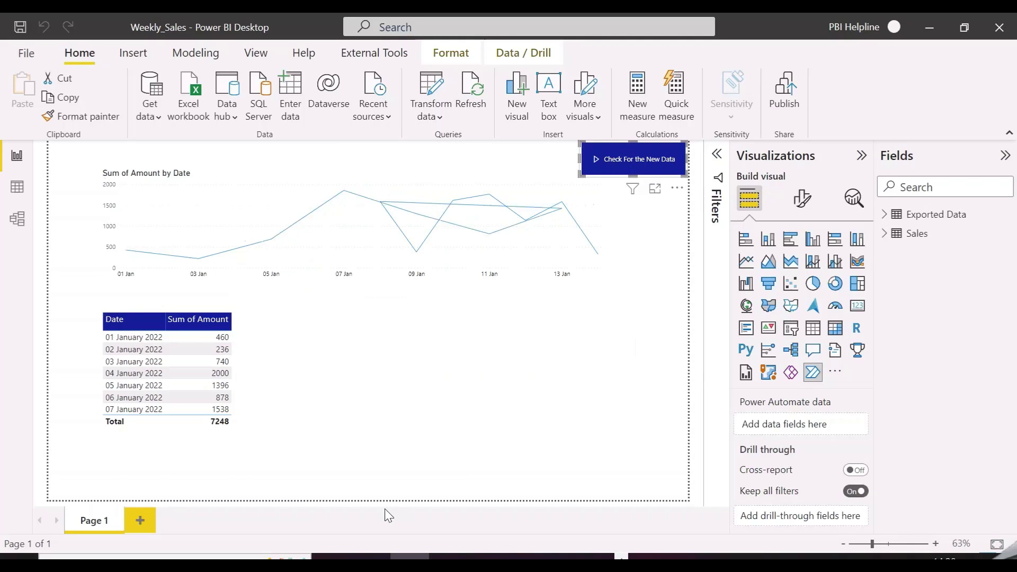
scroll(207, 440, down, 1)
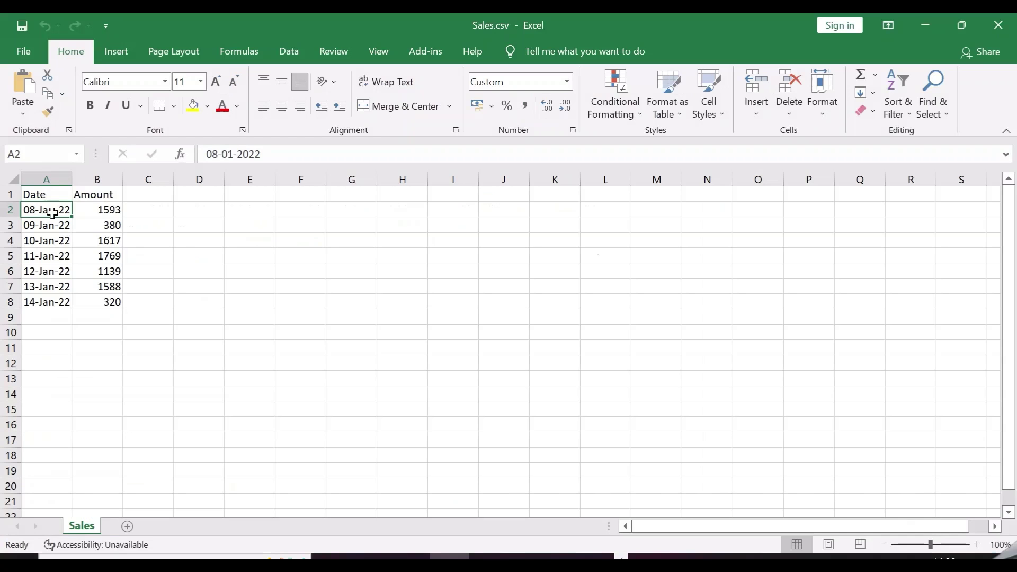
Fill column A with dates 15-Jan-22 through 21-Jan-22.
text(15 j)
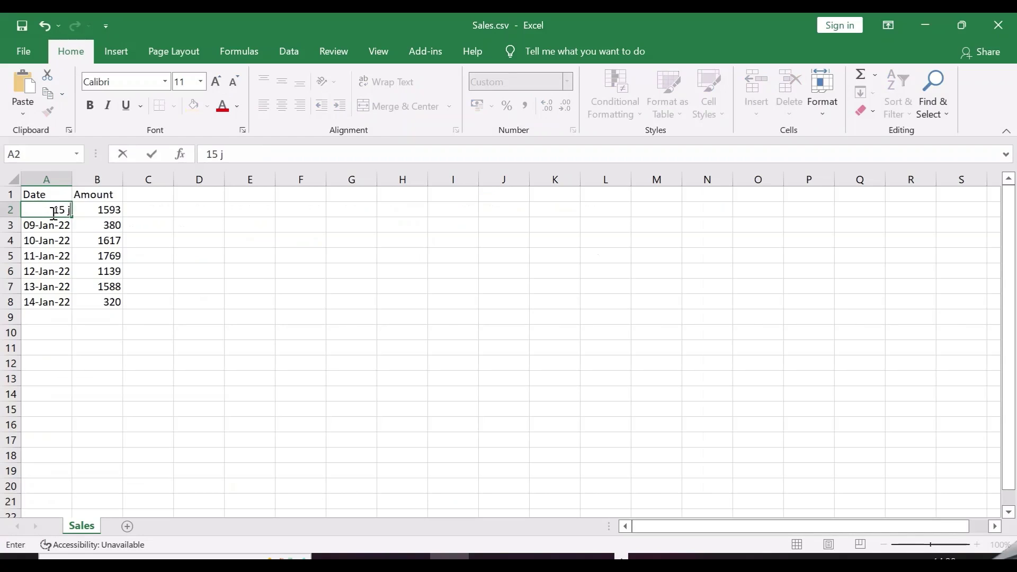
text(an 2022)
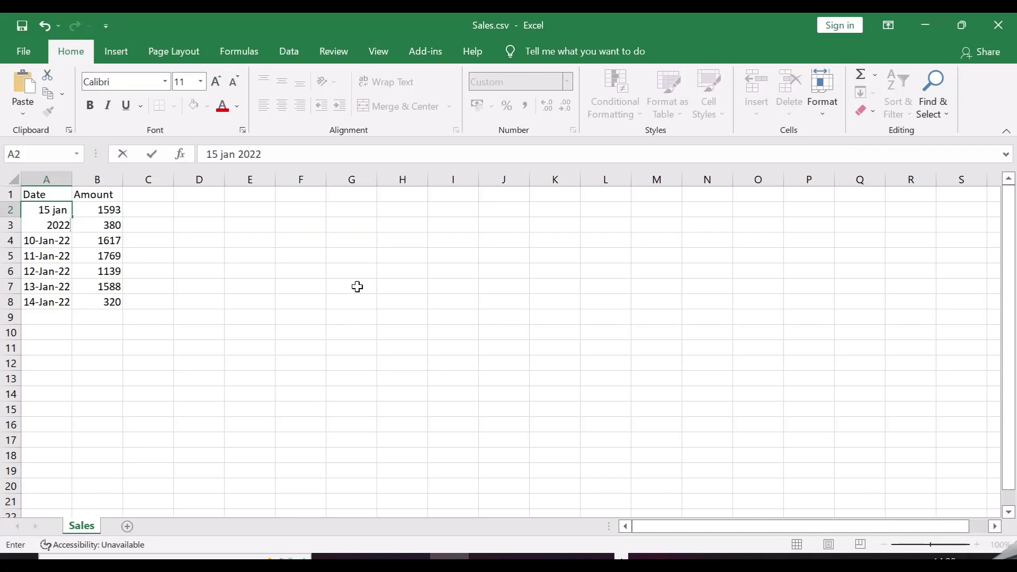
click(358, 287)
click(60, 215)
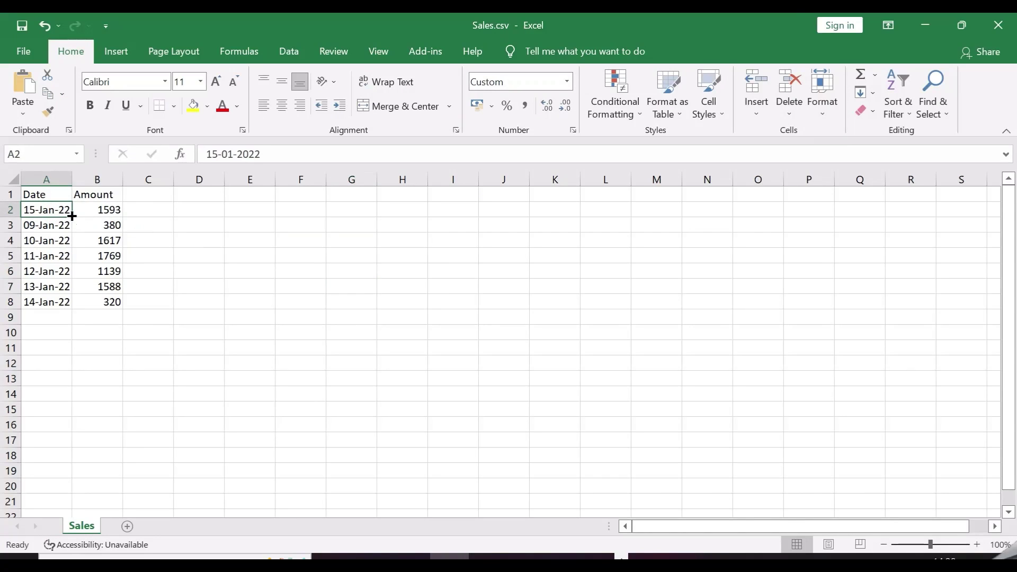
double_click(72, 216)
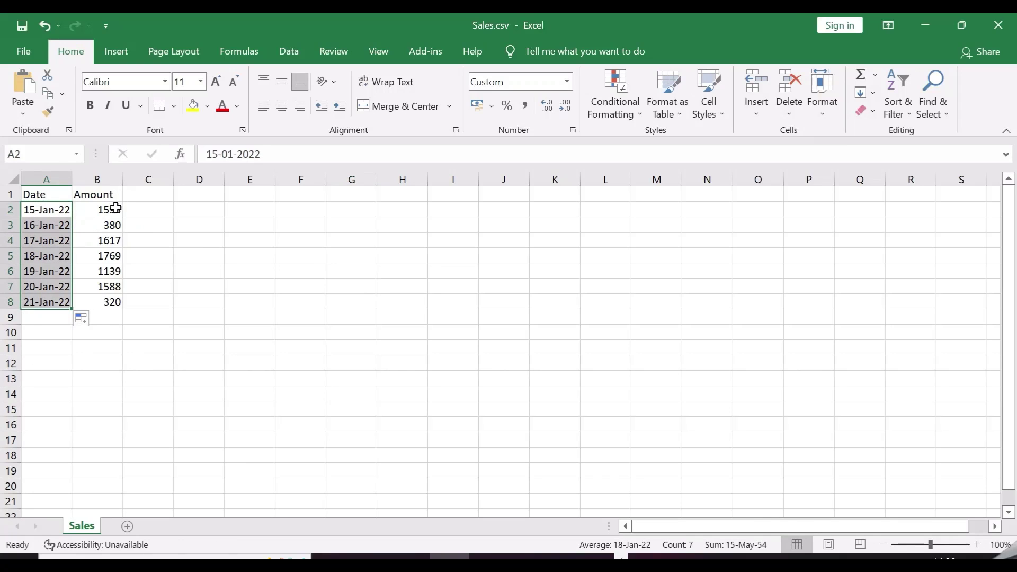
Fill B2:B8 with =RANDBETWEEN(100,700), then trigger the report's export flow.
click(115, 208)
double_click(254, 157)
text(=)
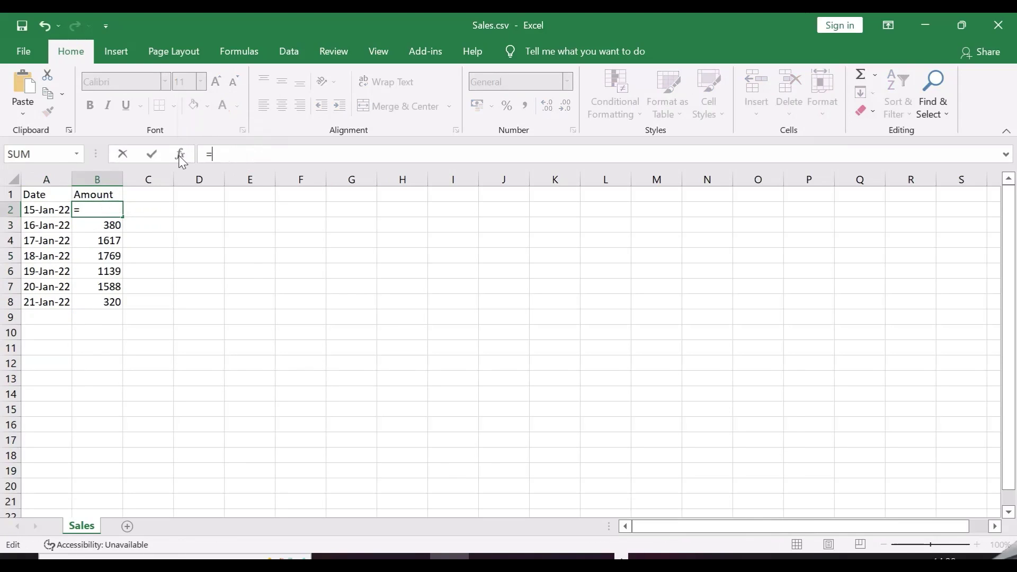
text(rand)
key(Down)
key(Tab)
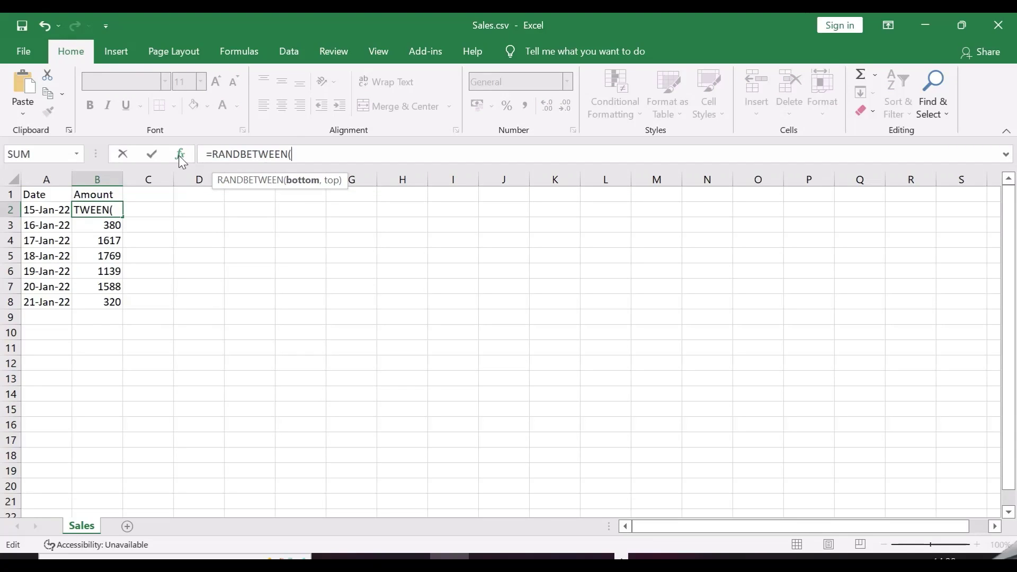
text(100,)
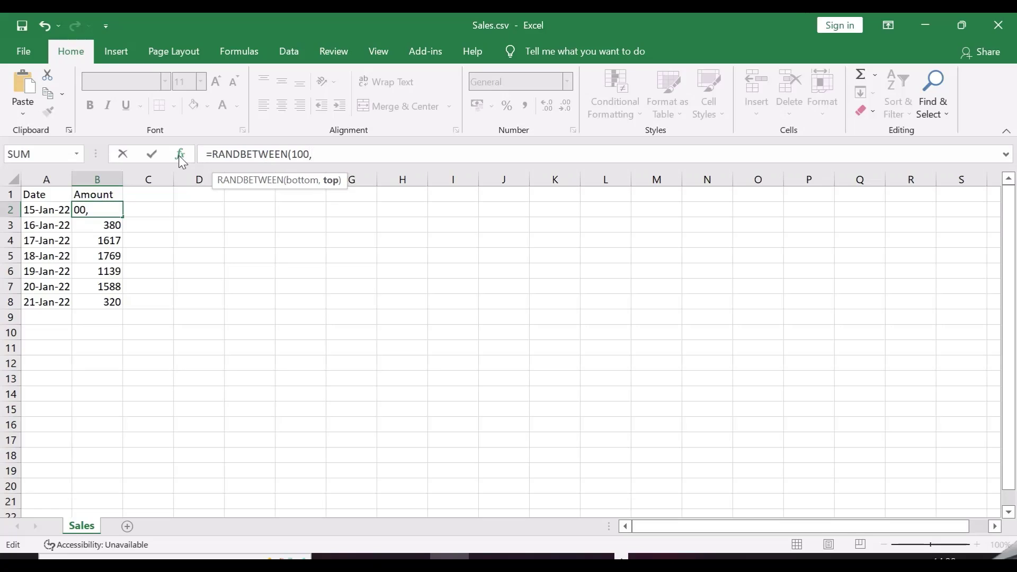
text(700))
key(Return)
click(112, 207)
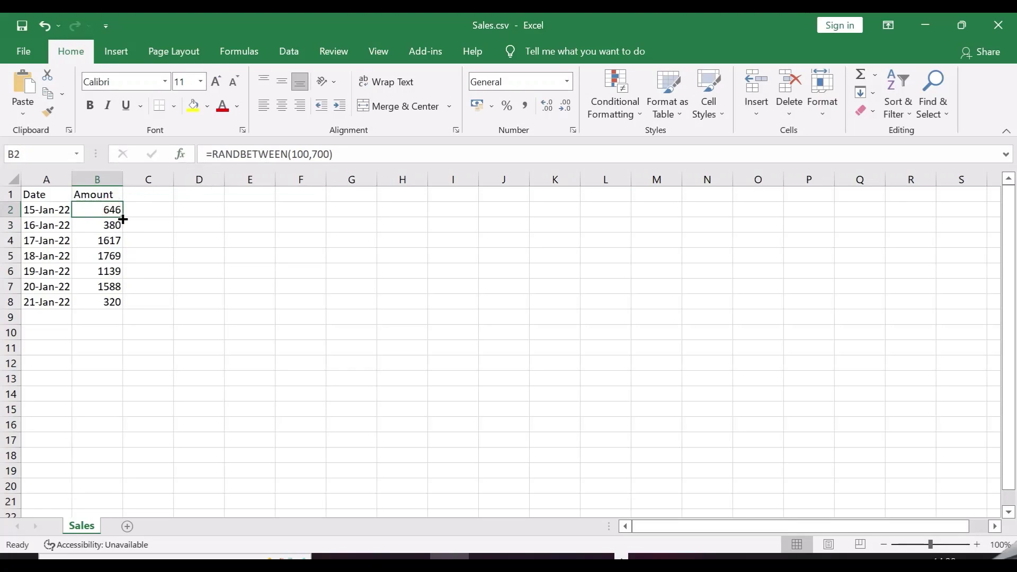
double_click(123, 218)
click(190, 252)
click(105, 255)
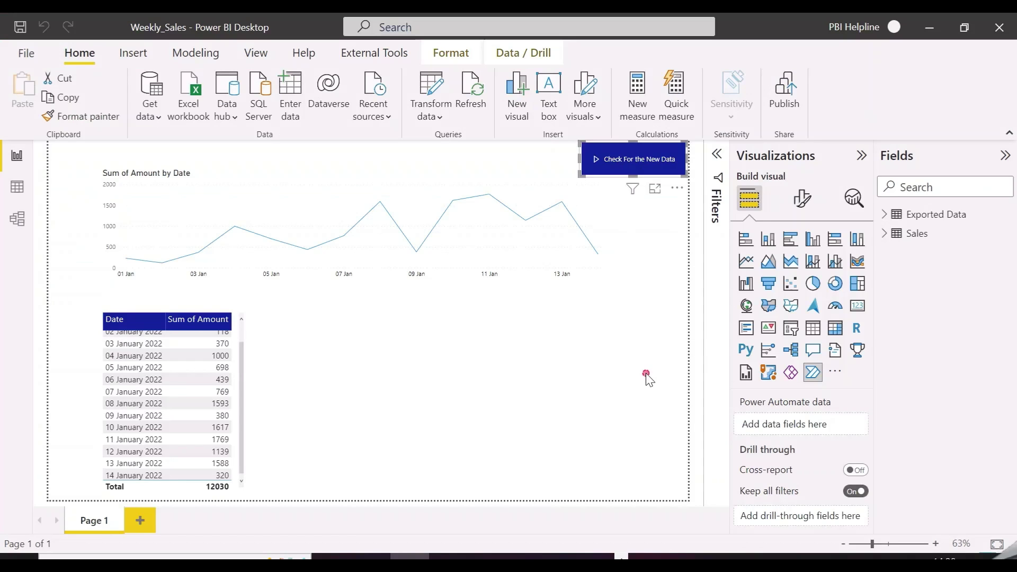
ctrl+click(640, 158)
Refresh the report and check the table's 15–21 Jan amounts, now totalling 6419.
click(470, 92)
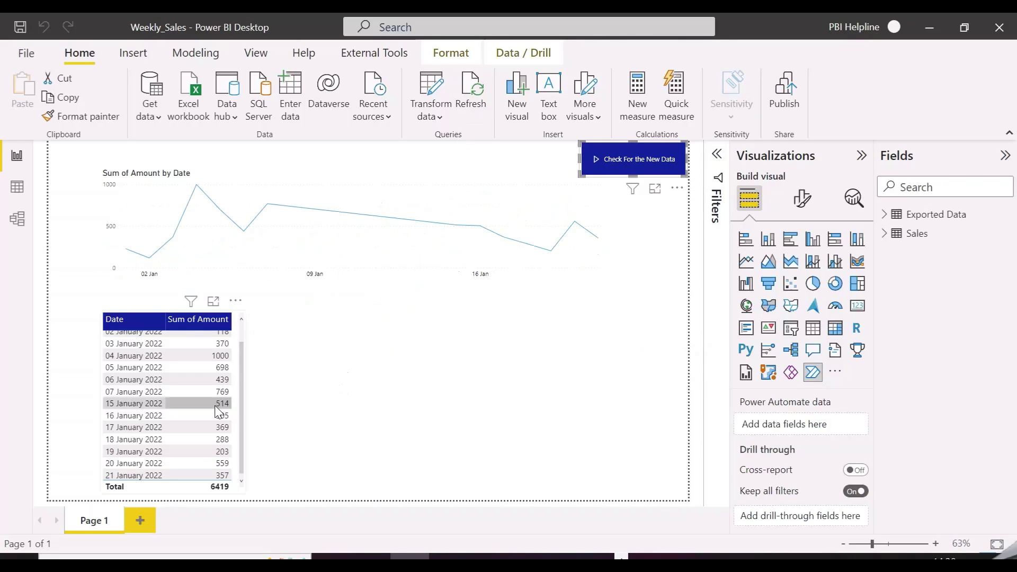
scroll(168, 417, up, 2)
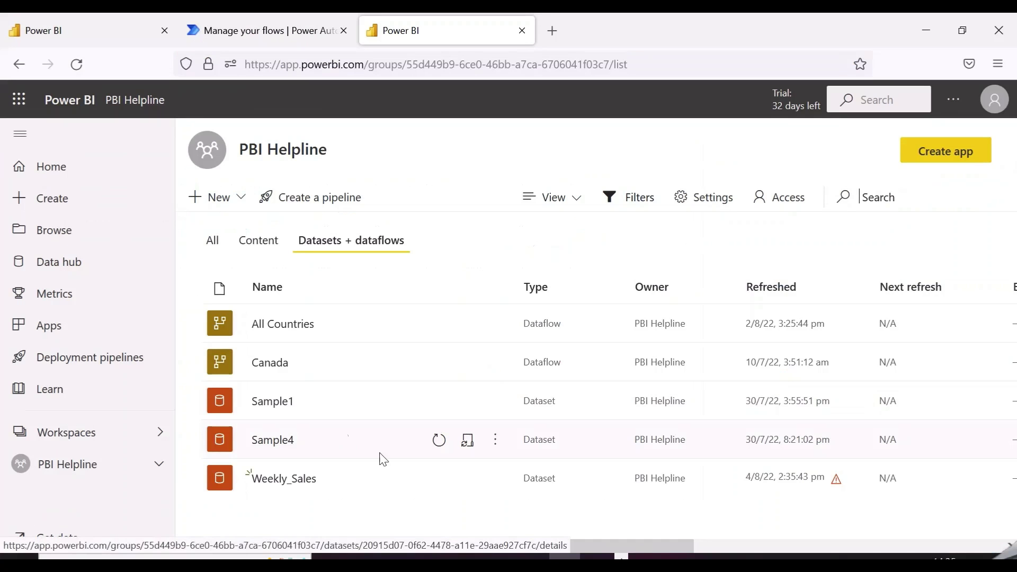
Open the Weekly_Sales dataset settings and expand its Gateway connection section.
click(494, 481)
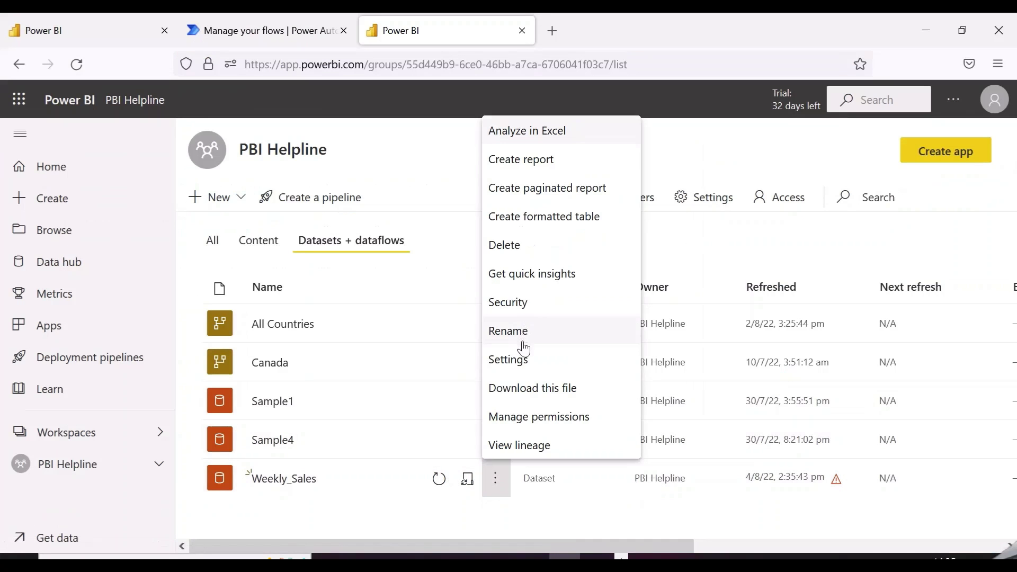
click(522, 349)
scroll(523, 356, down, 5)
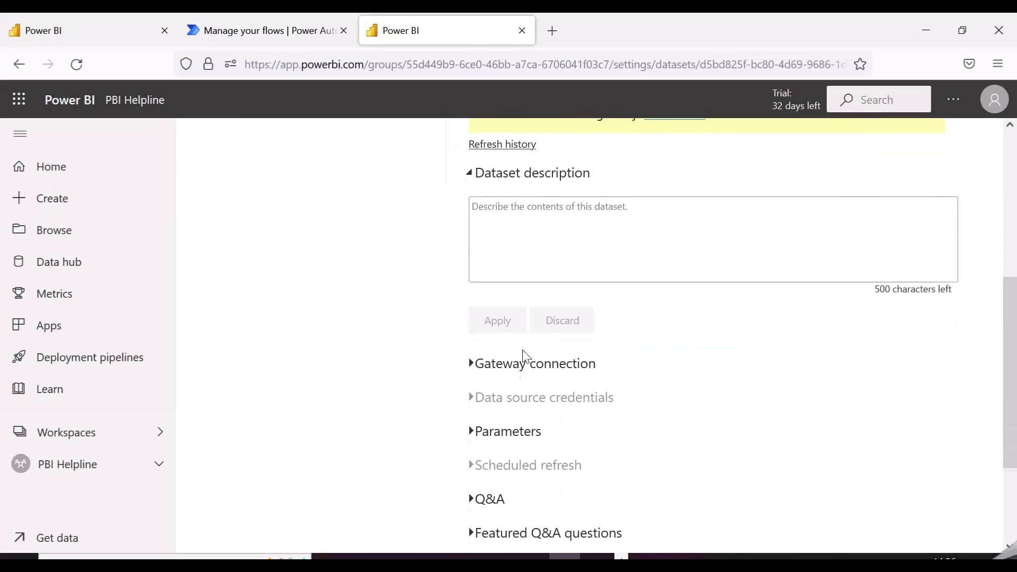
click(527, 360)
scroll(529, 363, down, 3)
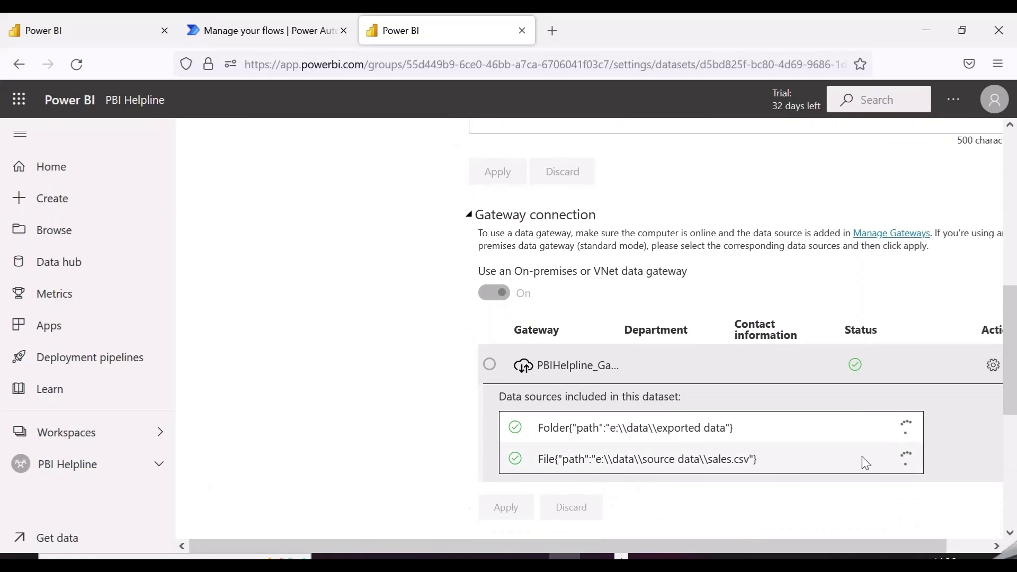
scroll(778, 450, down, 1)
Map the folder source to new connection 2 and sales.csv to New Connection1, then apply.
click(869, 403)
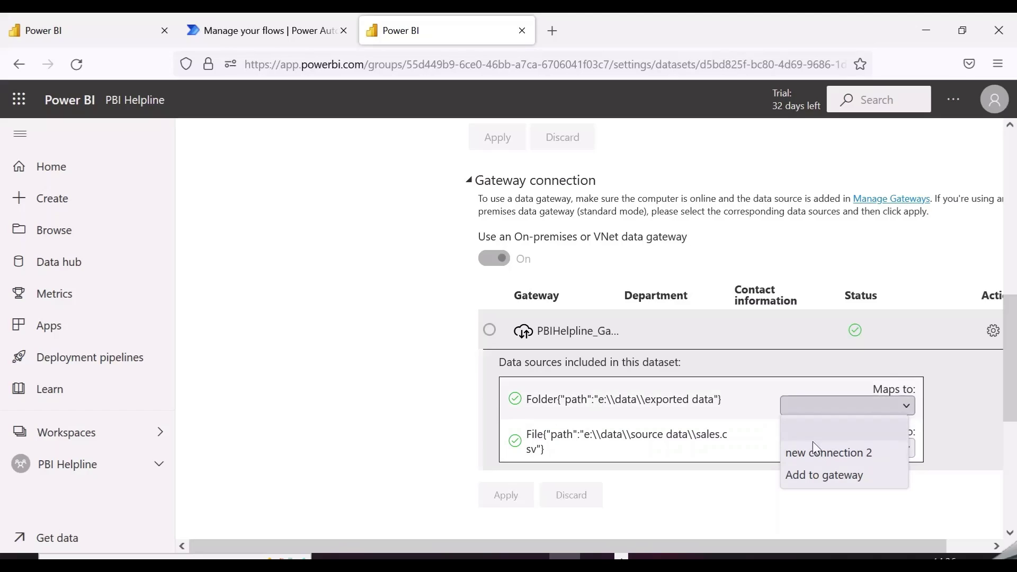
click(821, 455)
click(857, 450)
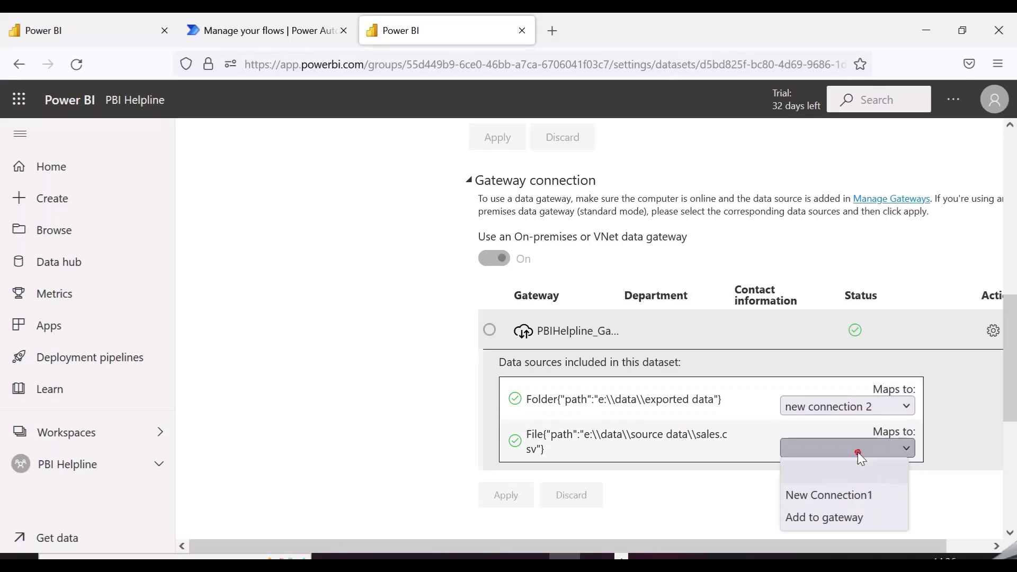
click(829, 495)
click(530, 482)
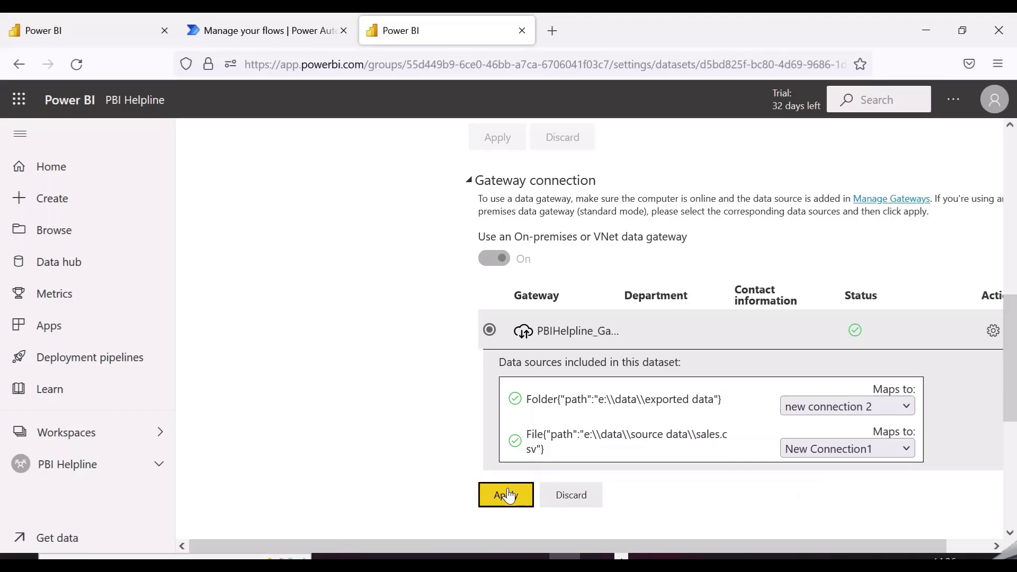
click(507, 494)
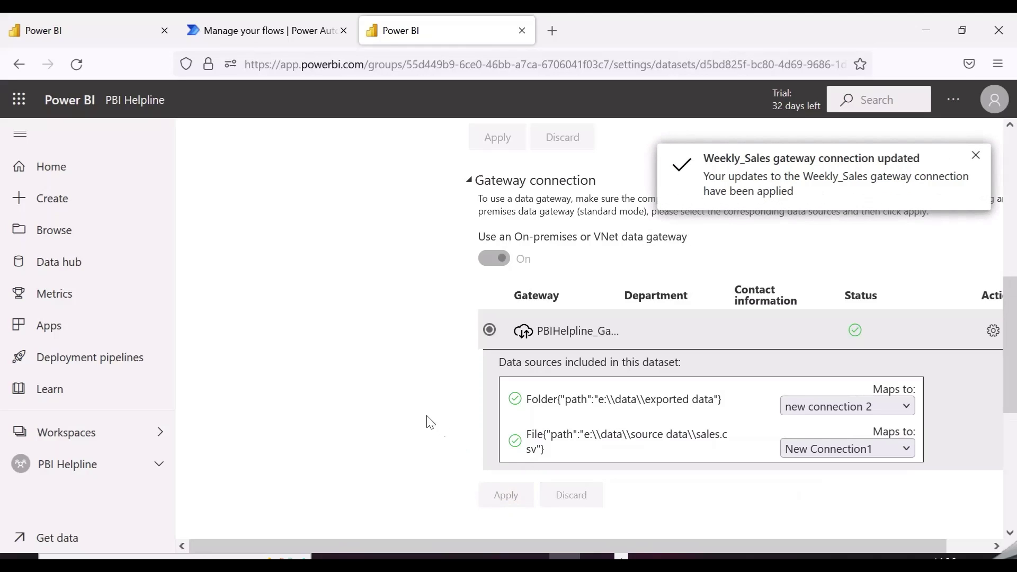
click(65, 462)
Filter the workspace to reports and open the Weekly_Sales report.
click(273, 240)
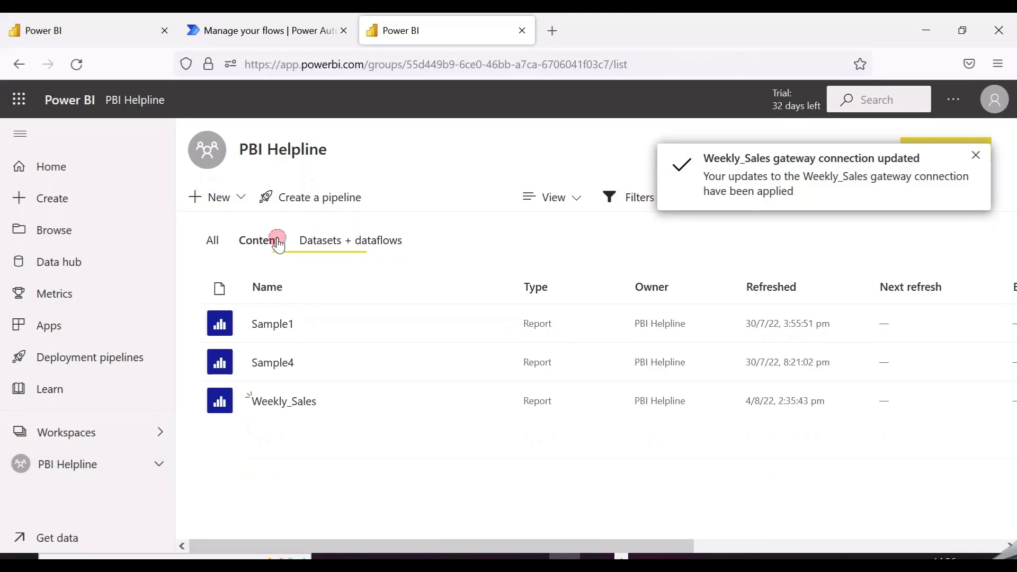
click(296, 401)
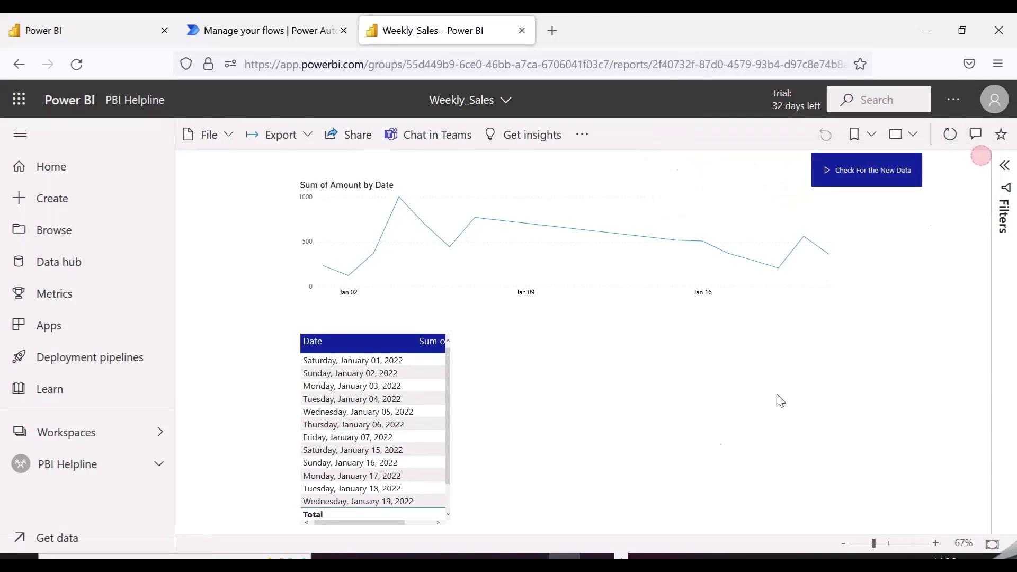
scroll(368, 466, down, 1)
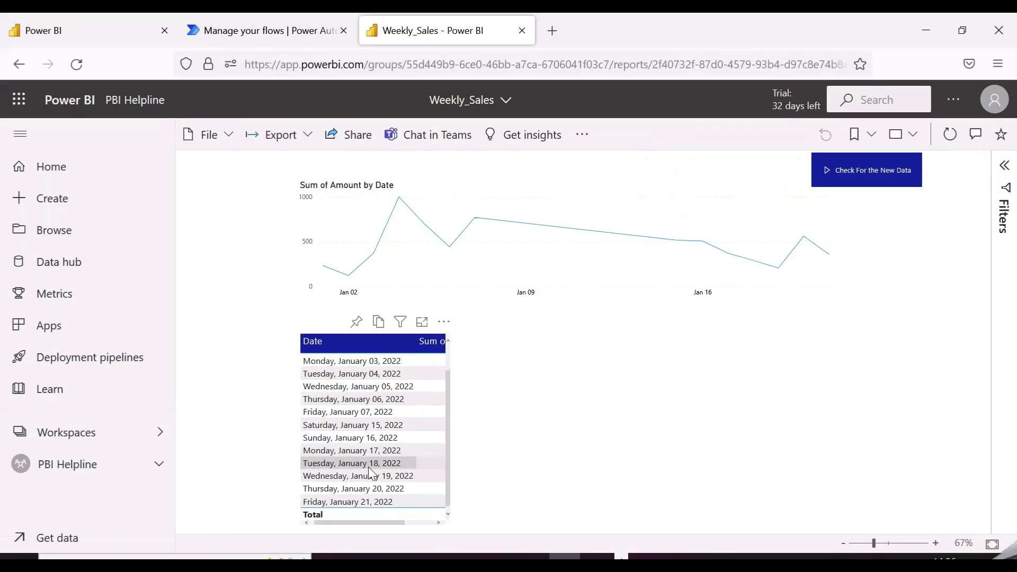
Run the export flow from the report and reload to show sales through 28 January 2022.
click(873, 172)
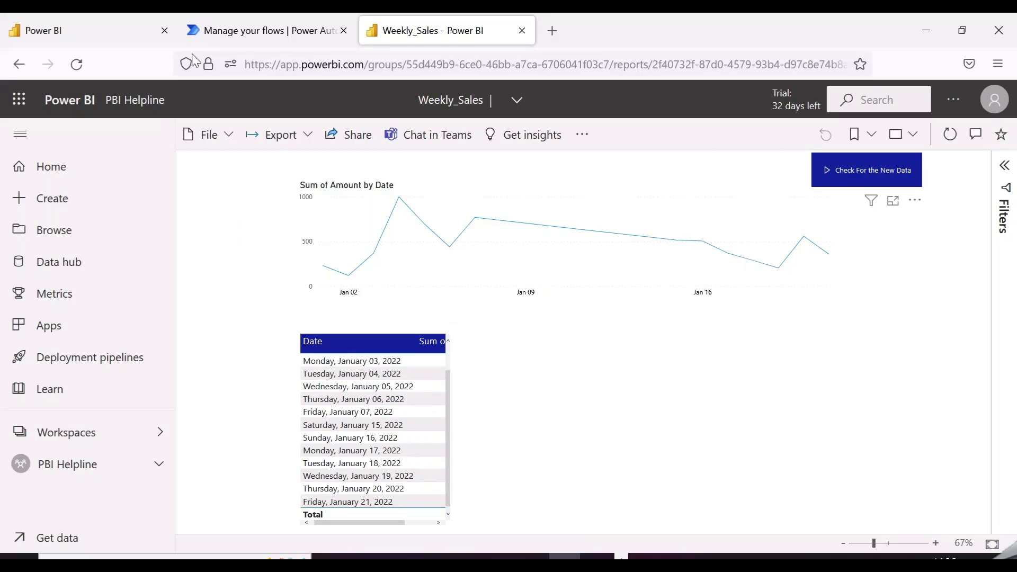
click(79, 64)
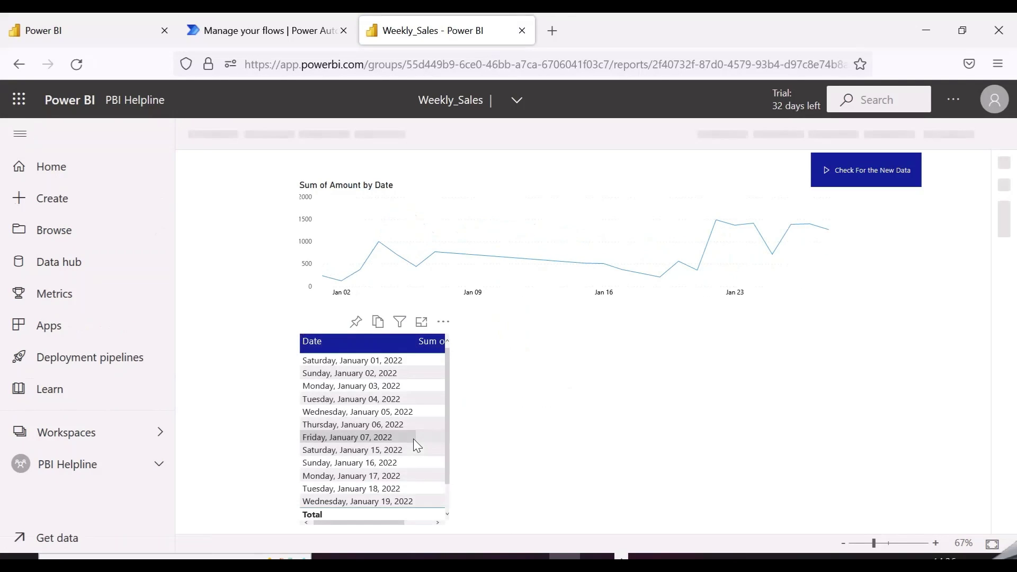
scroll(413, 445, down, 5)
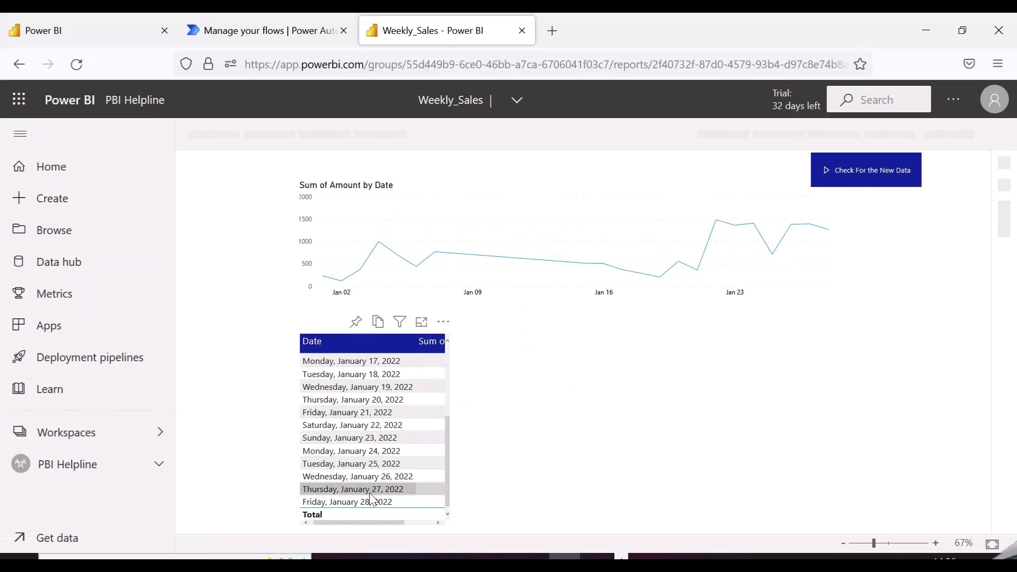
Enter 29 Jan 2022 in A2, fill the dates down to row 8, and autofit column A.
key(alt+Tab)
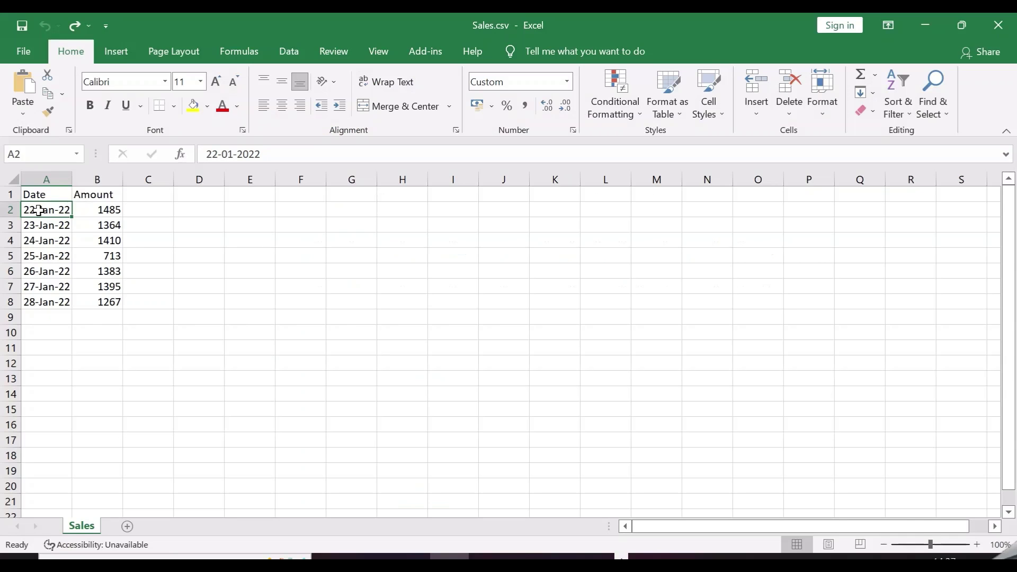
text(29 jan 2022)
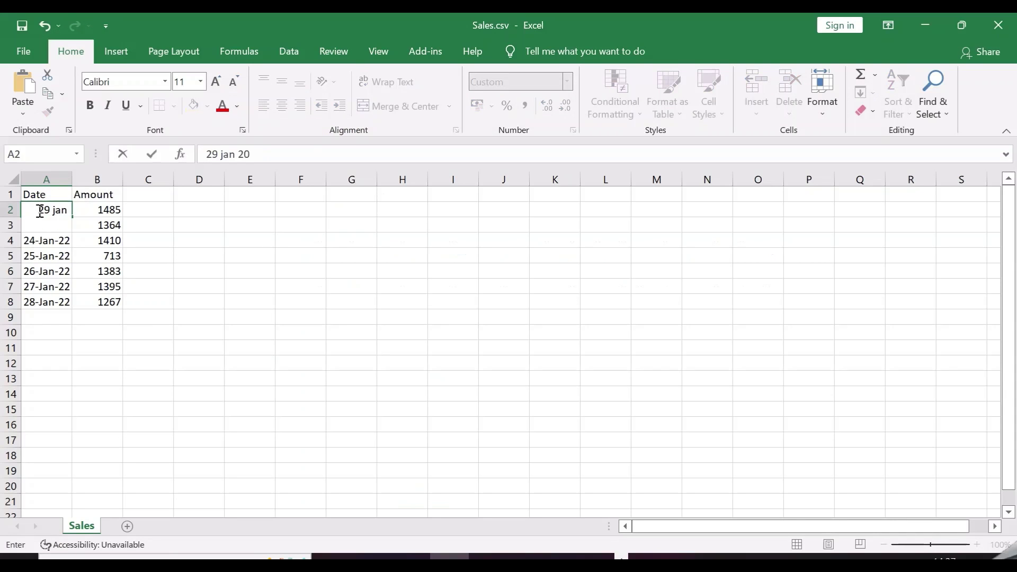
click(277, 309)
click(68, 213)
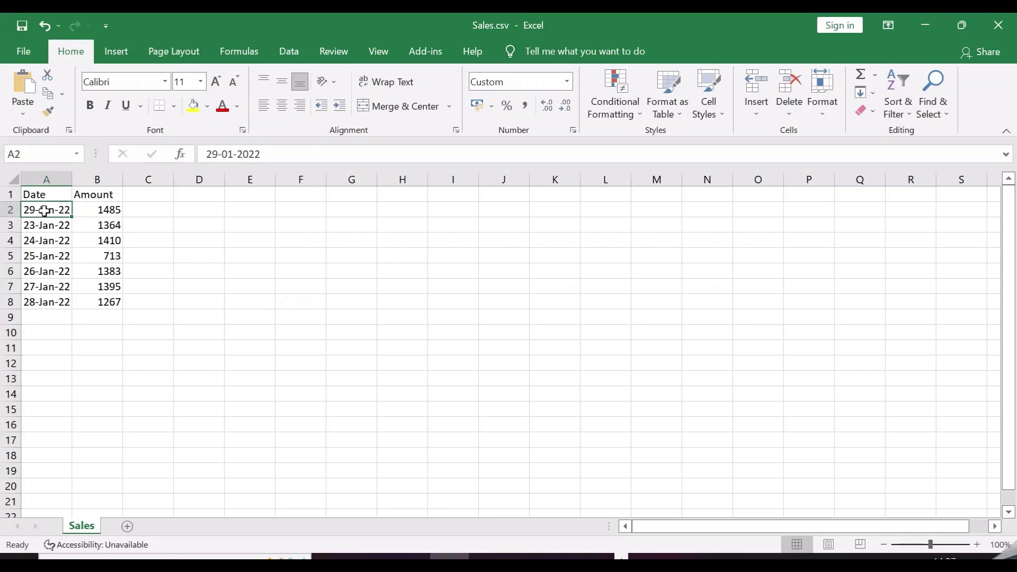
double_click(72, 218)
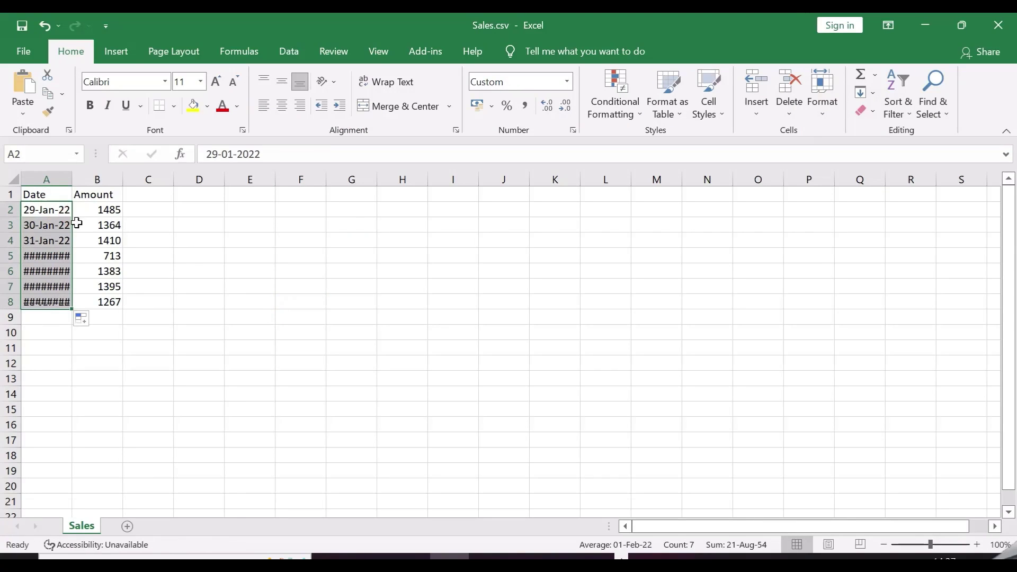
double_click(76, 180)
Replace B2's amount with =RANDBETWEEN(300,1200), correcting the misspelled function name.
click(113, 209)
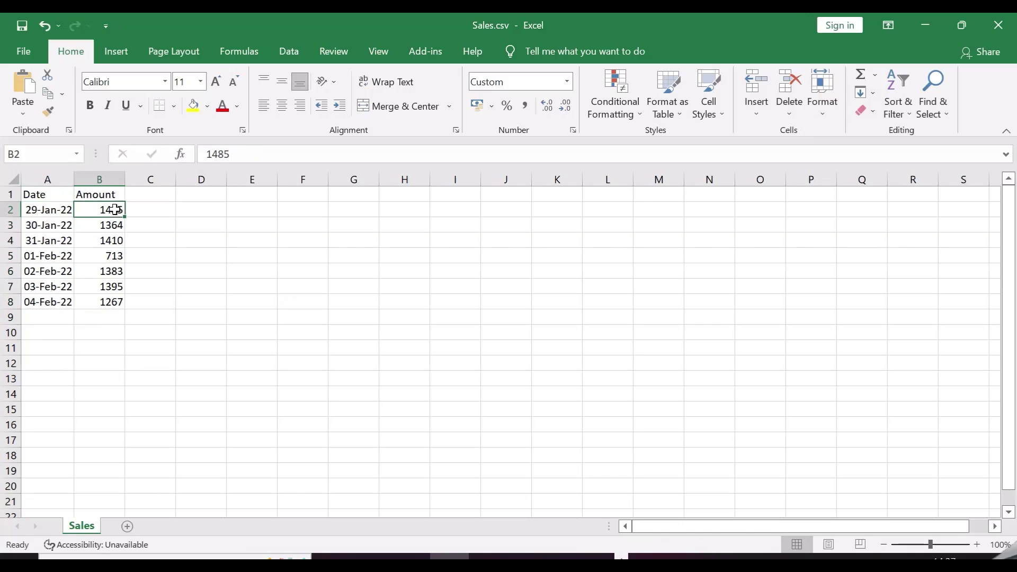
click(247, 154)
drag(247, 154, 203, 154)
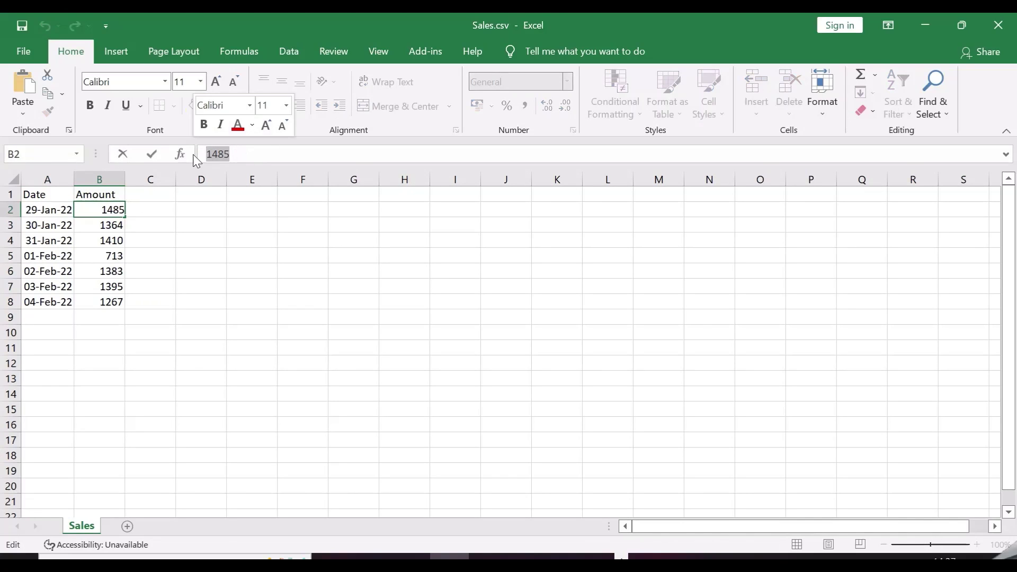
text(=randbwt)
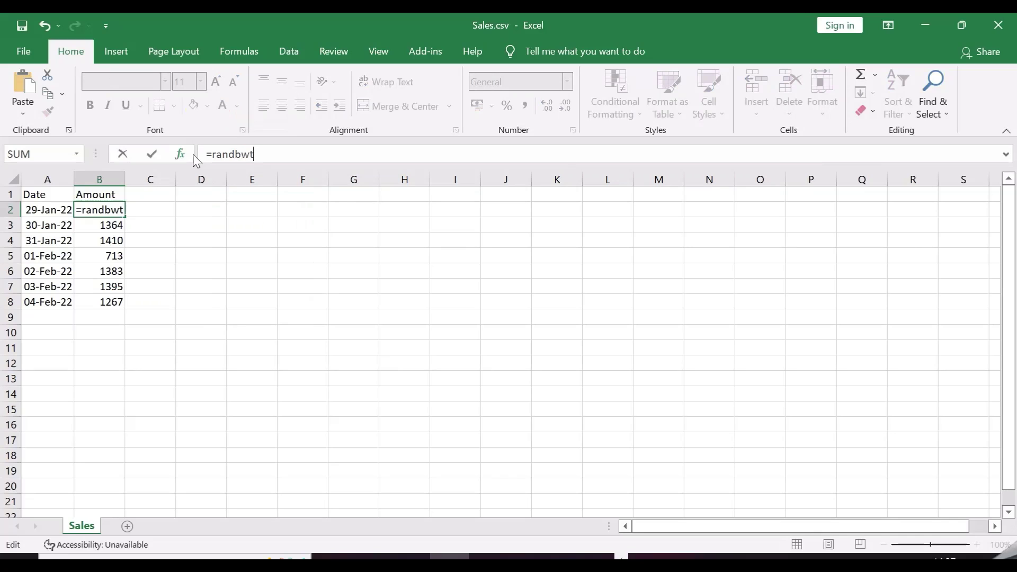
key(Tab)
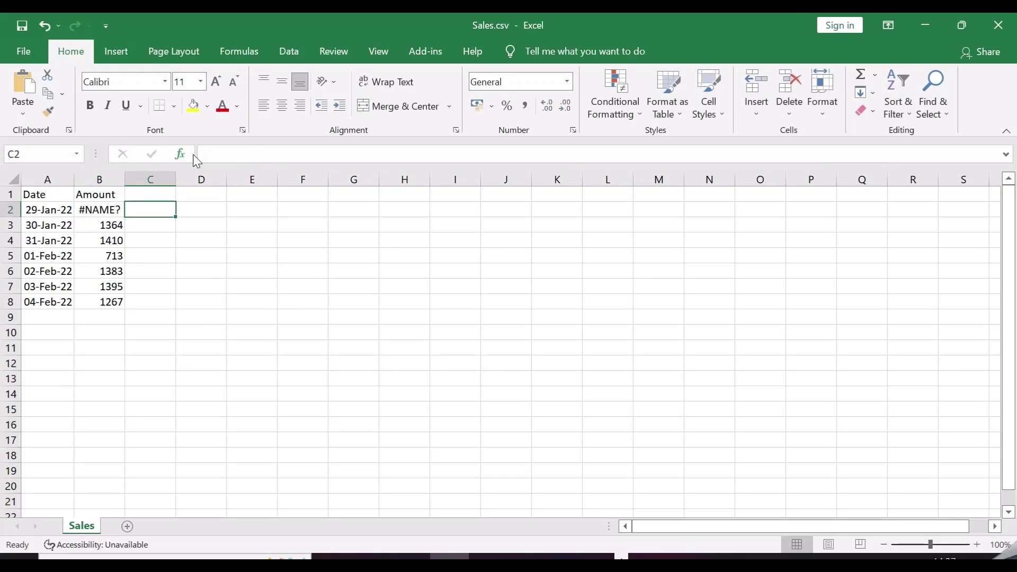
click(96, 206)
drag(268, 154, 214, 155)
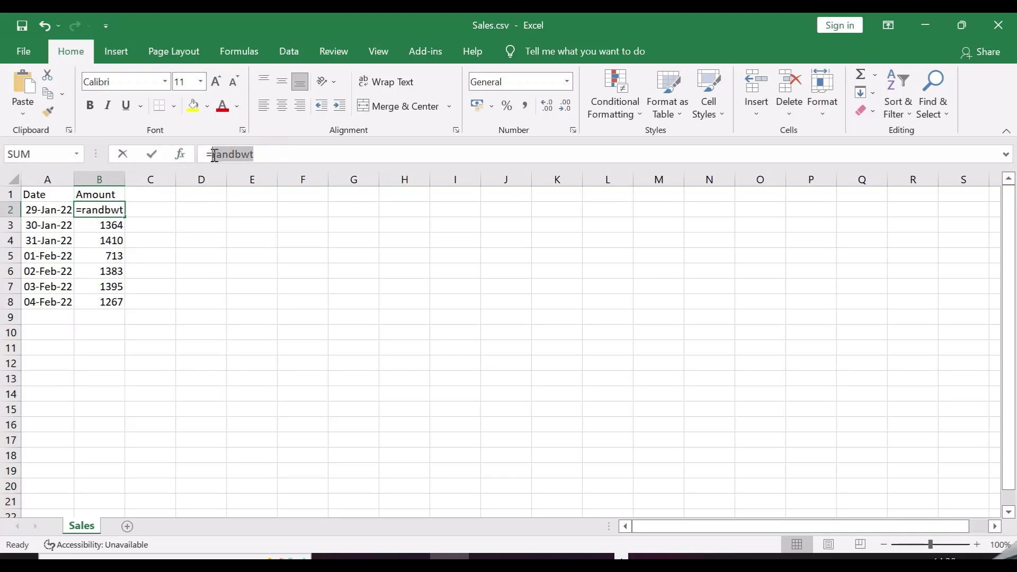
key(BackSpace)
text(rand)
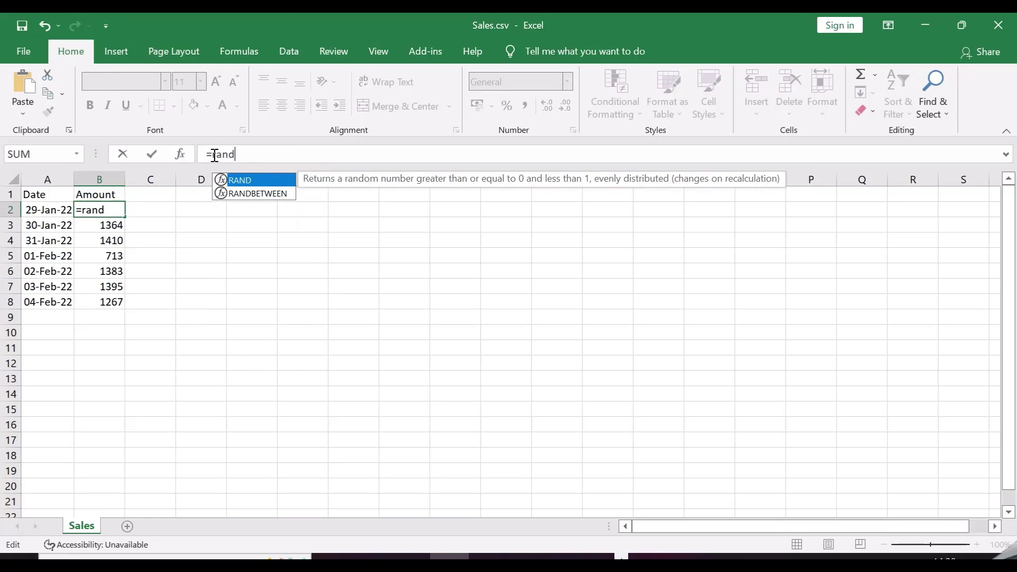
text(be)
key(Tab)
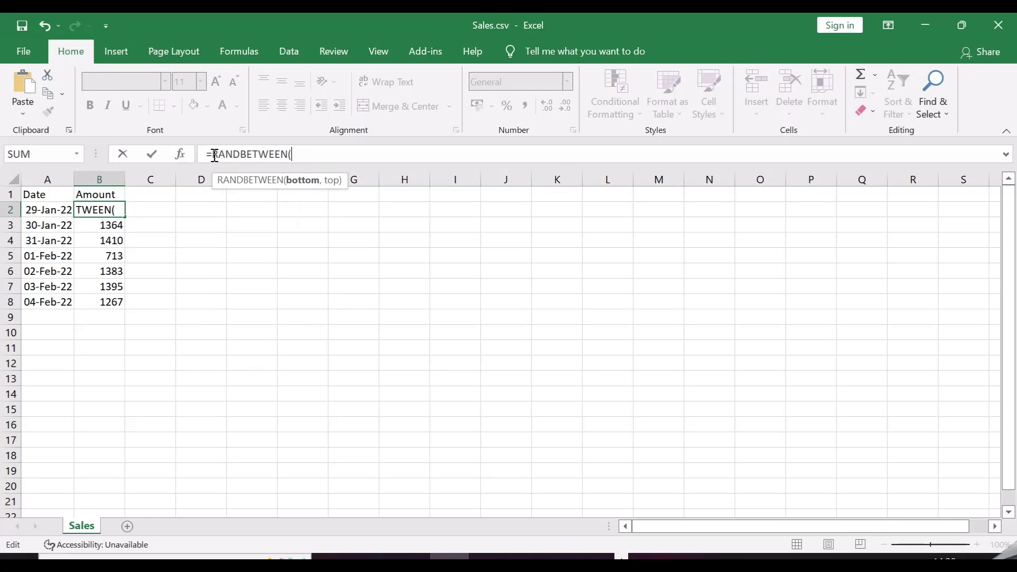
text(300,)
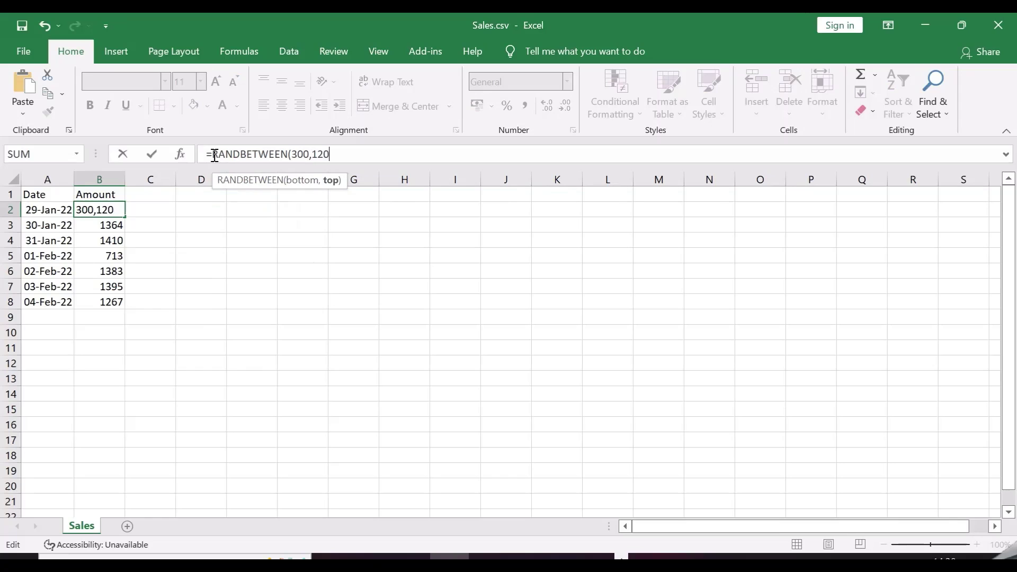
key(Return)
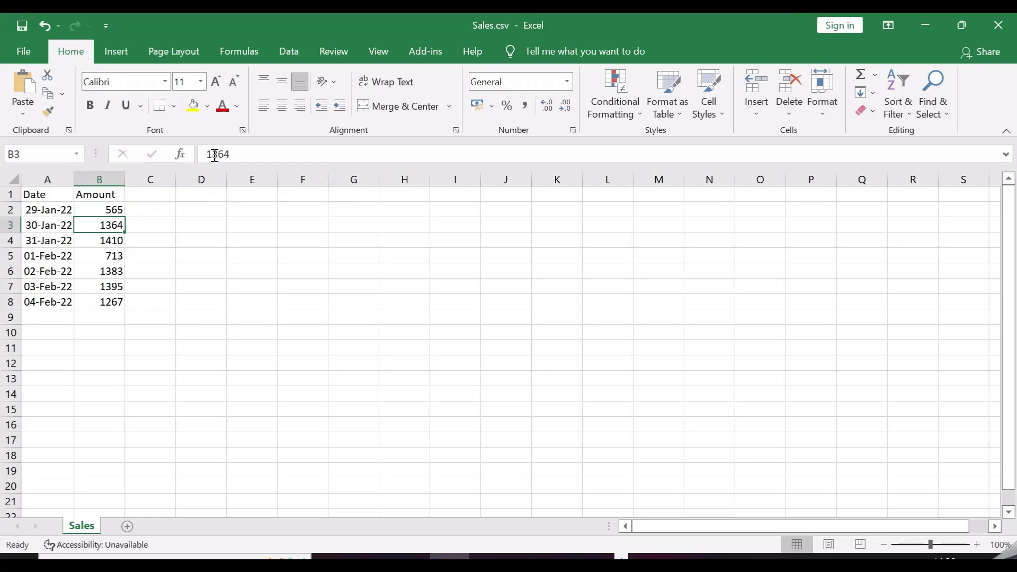
Copy the RANDBETWEEN formula down to B8, then close Excel.
click(110, 205)
double_click(124, 211)
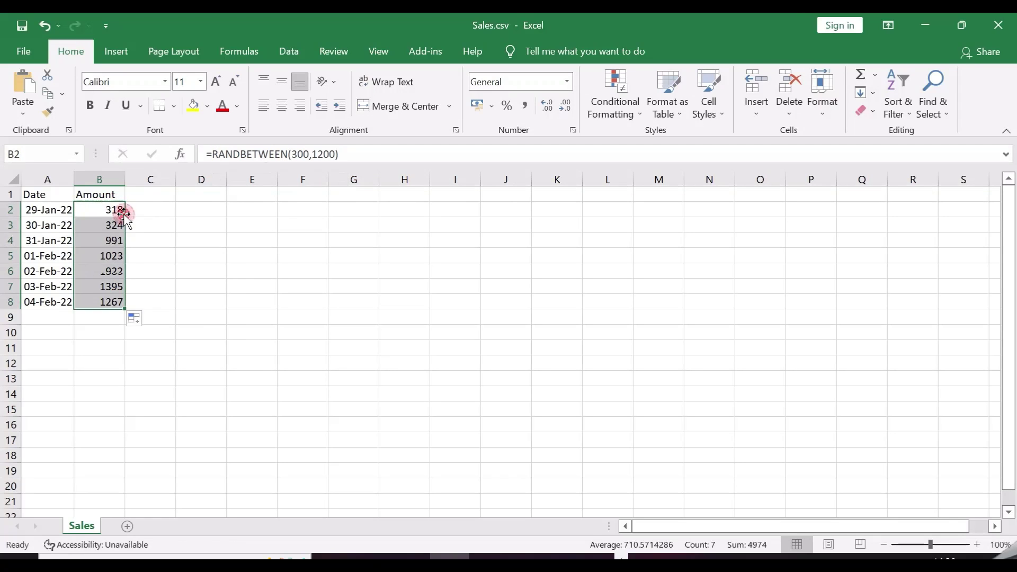
click(241, 271)
click(52, 241)
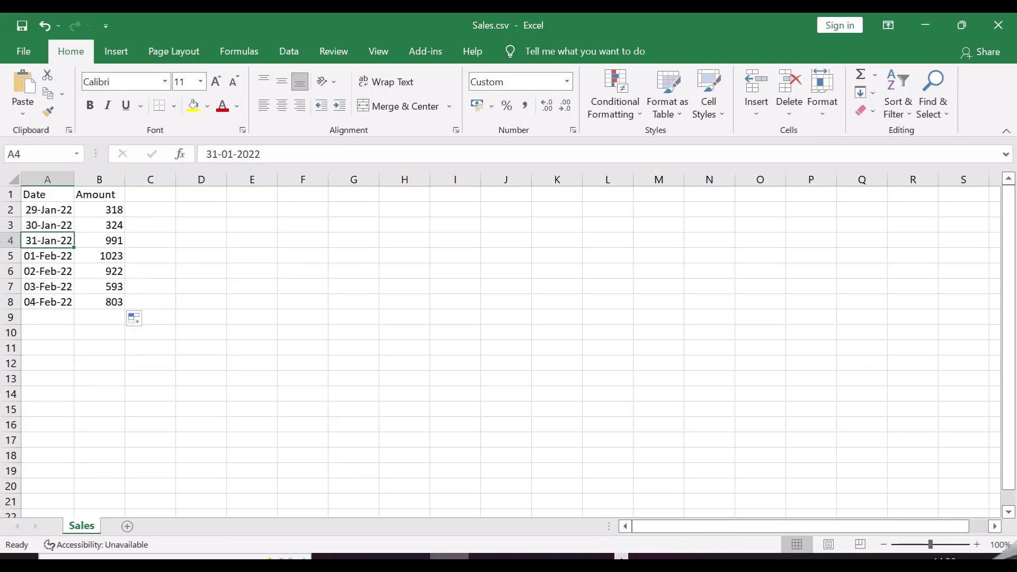
click(998, 24)
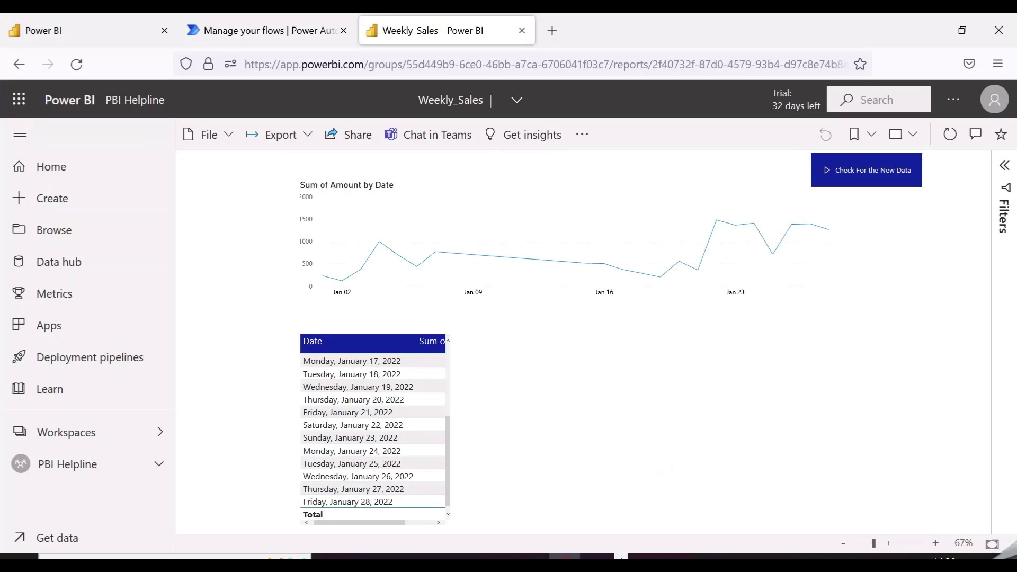
Run Check For the New Data, then reload the report to show sales through 04 February 2022.
click(564, 556)
scroll(388, 480, up, 1)
scroll(387, 480, right, 1)
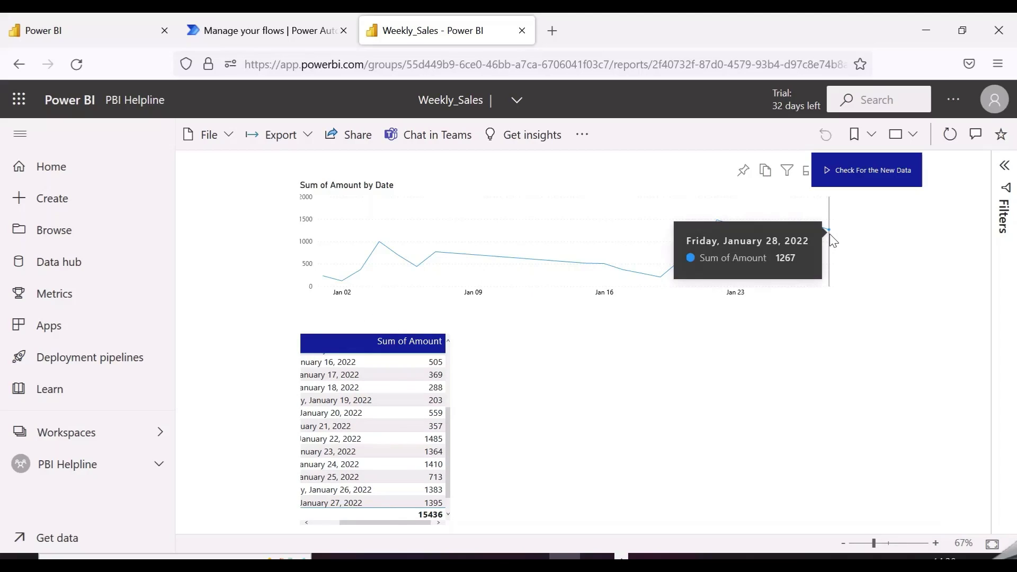
click(862, 170)
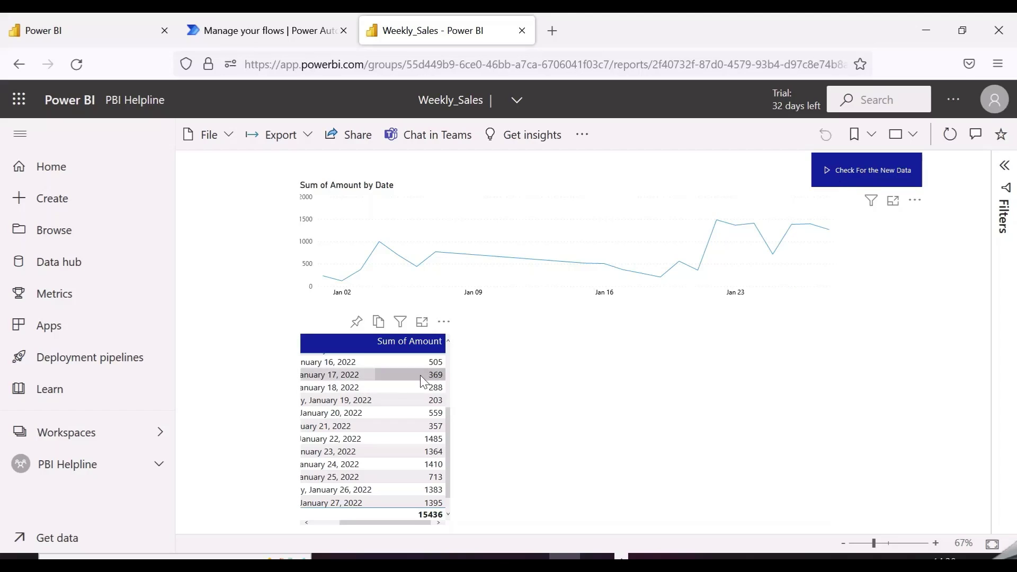
scroll(375, 439, down, 1)
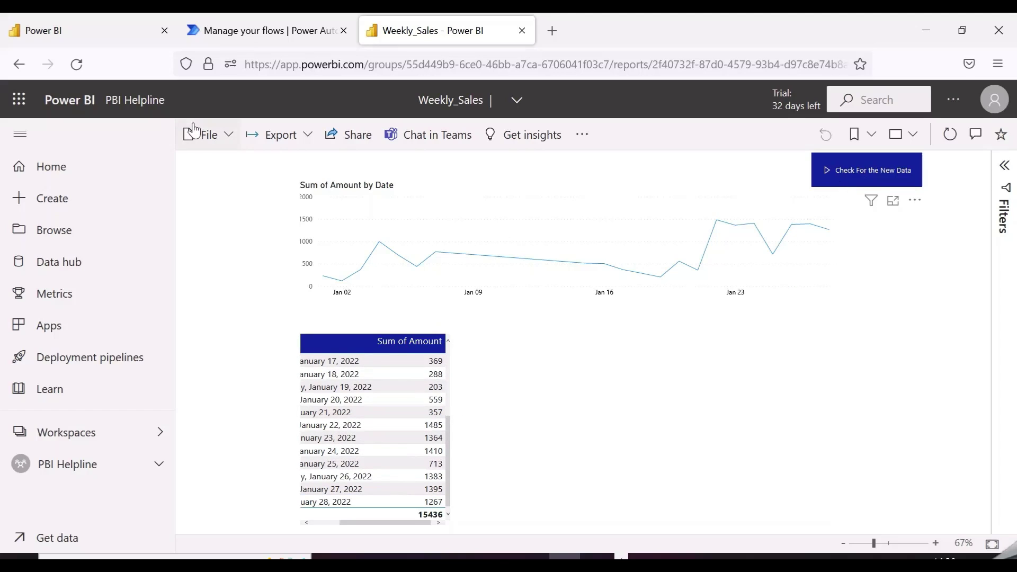
click(78, 64)
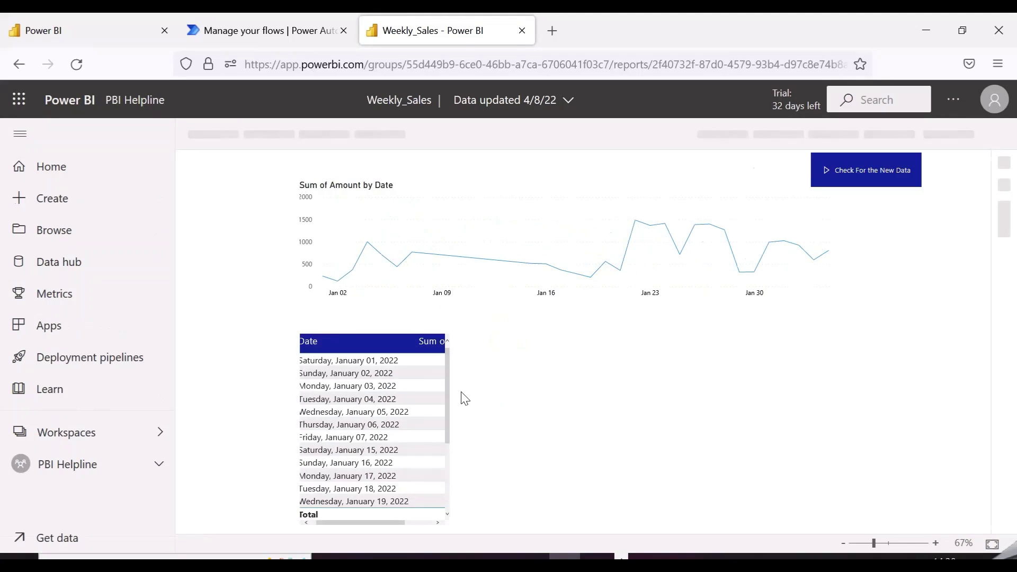
scroll(390, 447, down, 5)
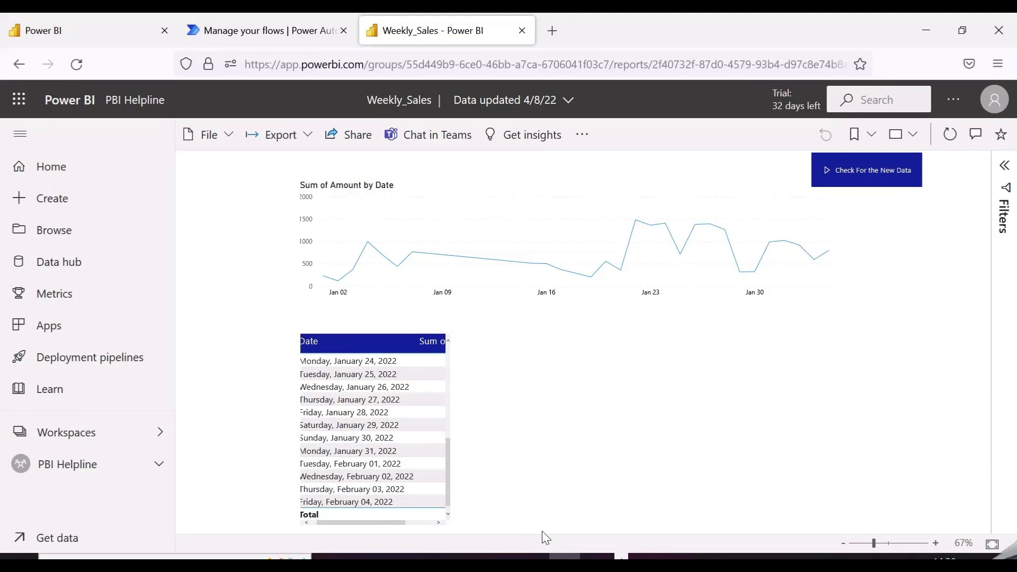
scroll(427, 440, up, 5)
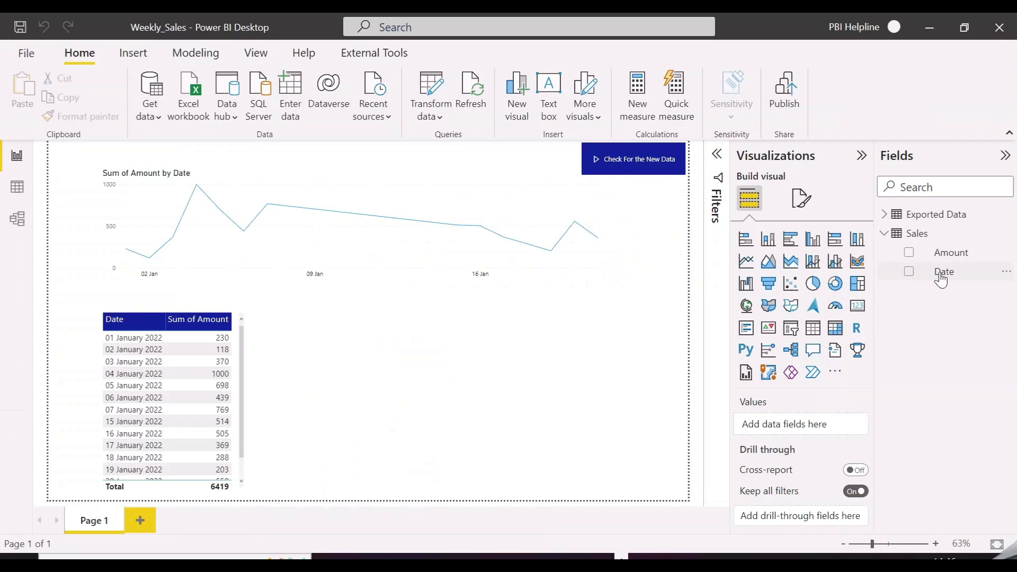
Format the table's Date column as Short Date (dd-mm-yyyy).
click(239, 346)
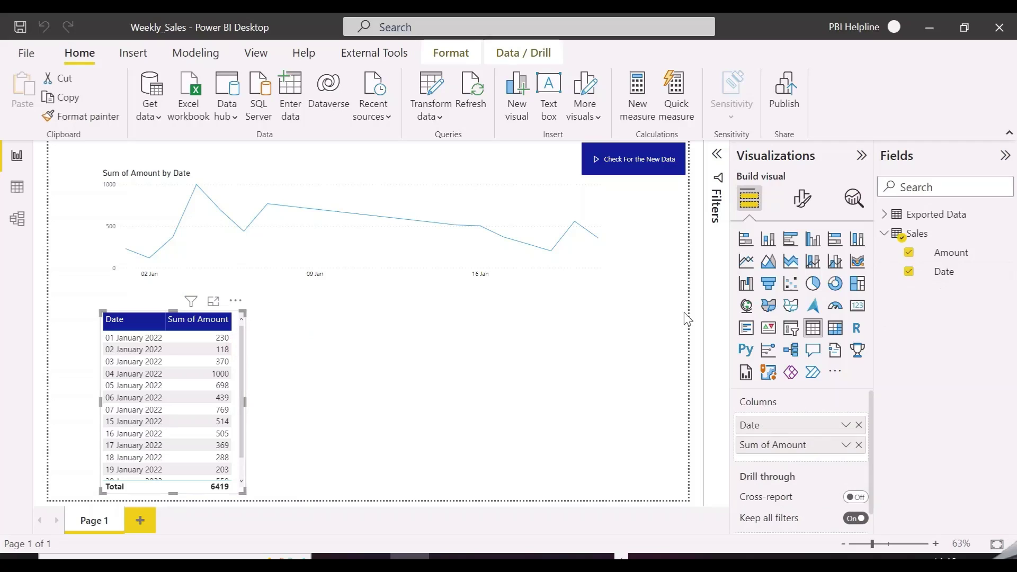
click(943, 272)
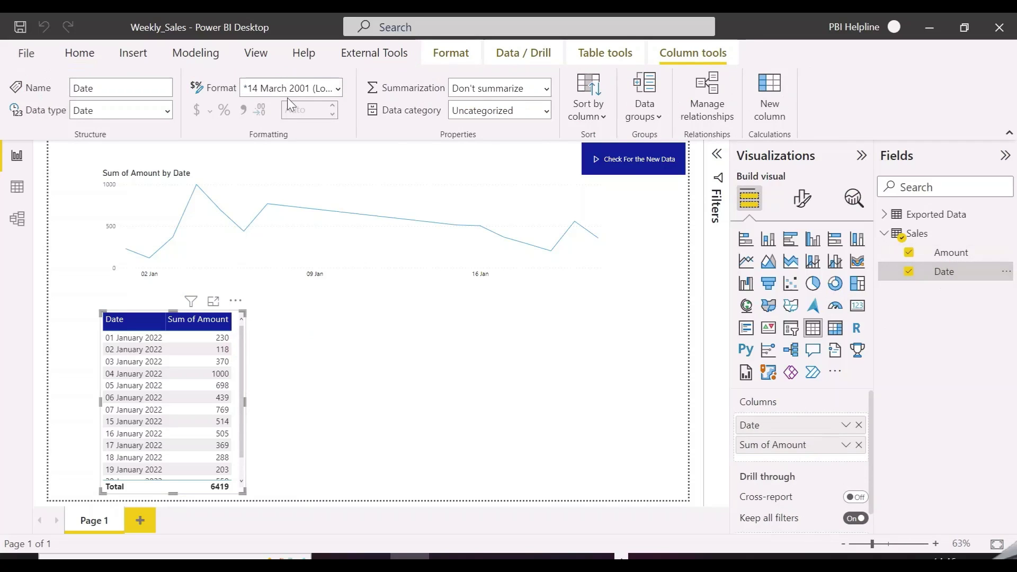
click(339, 85)
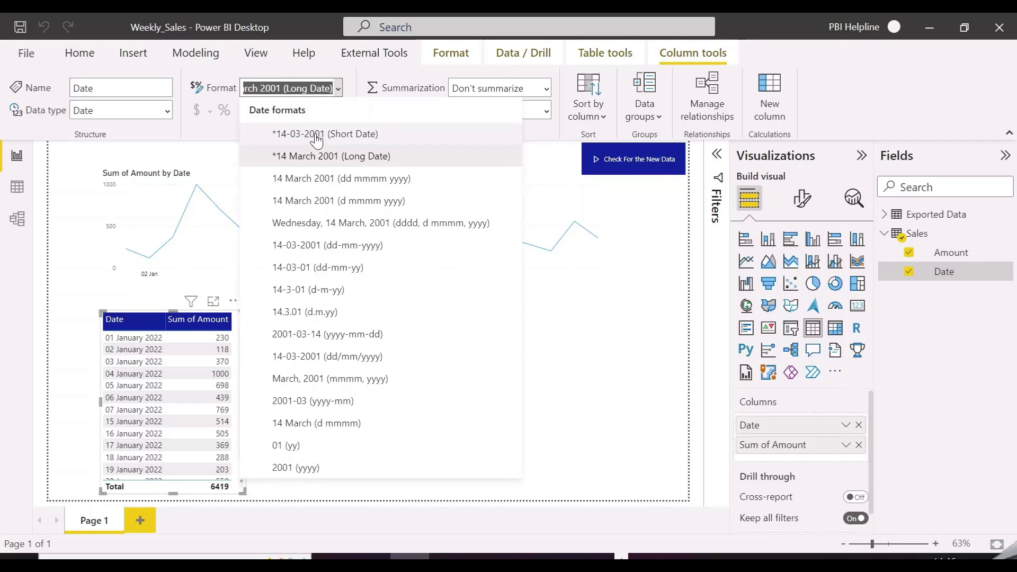
click(315, 133)
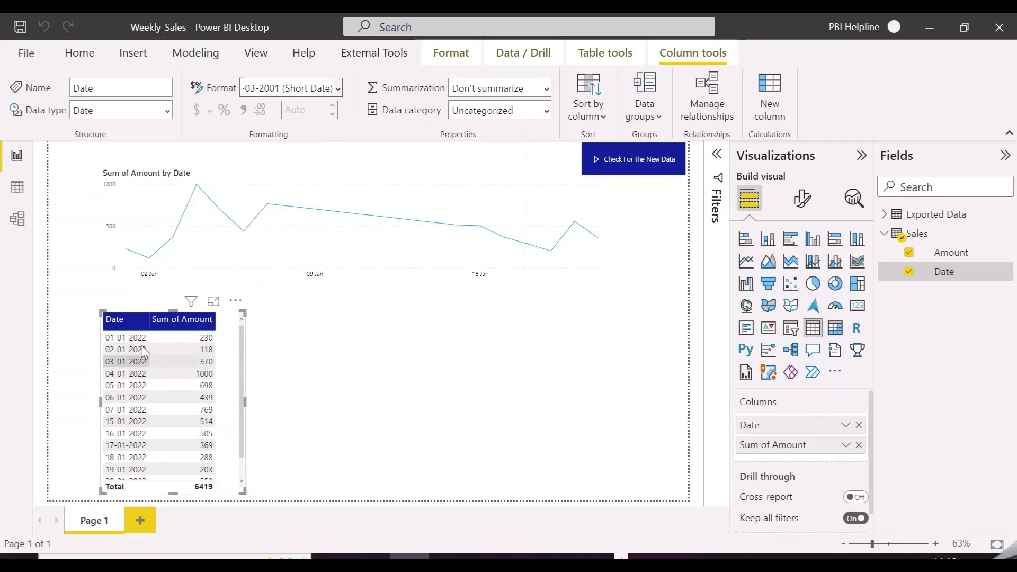